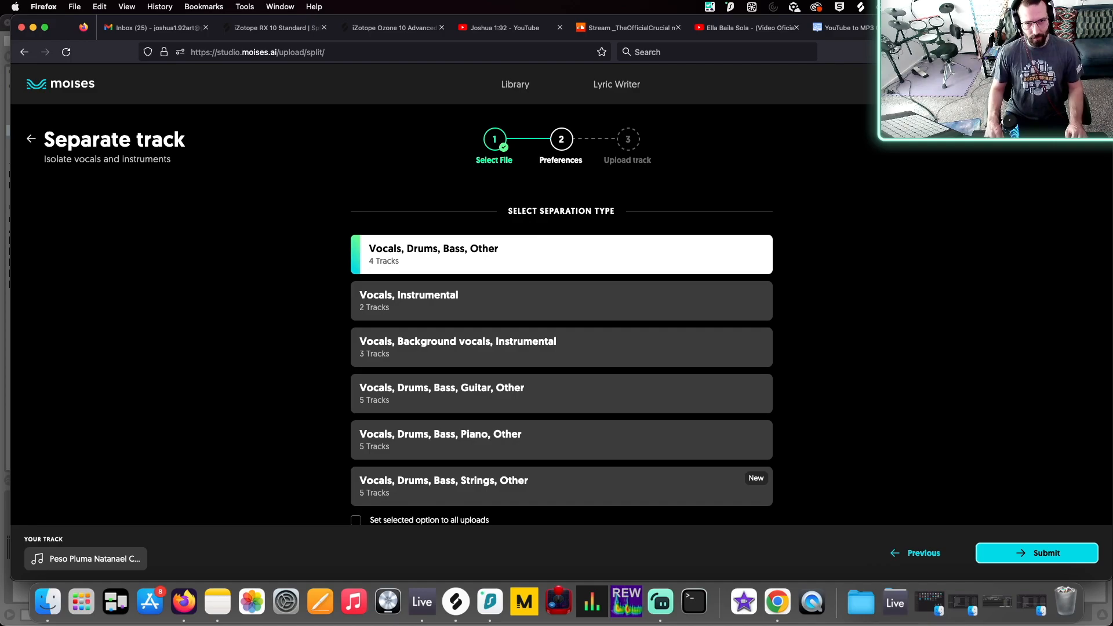
- Switch to Ableton Live, import the drums stem at the start of a new track above the bass stem, and name it "drums"
{"action": "key", "text": "ctrl+Left"}
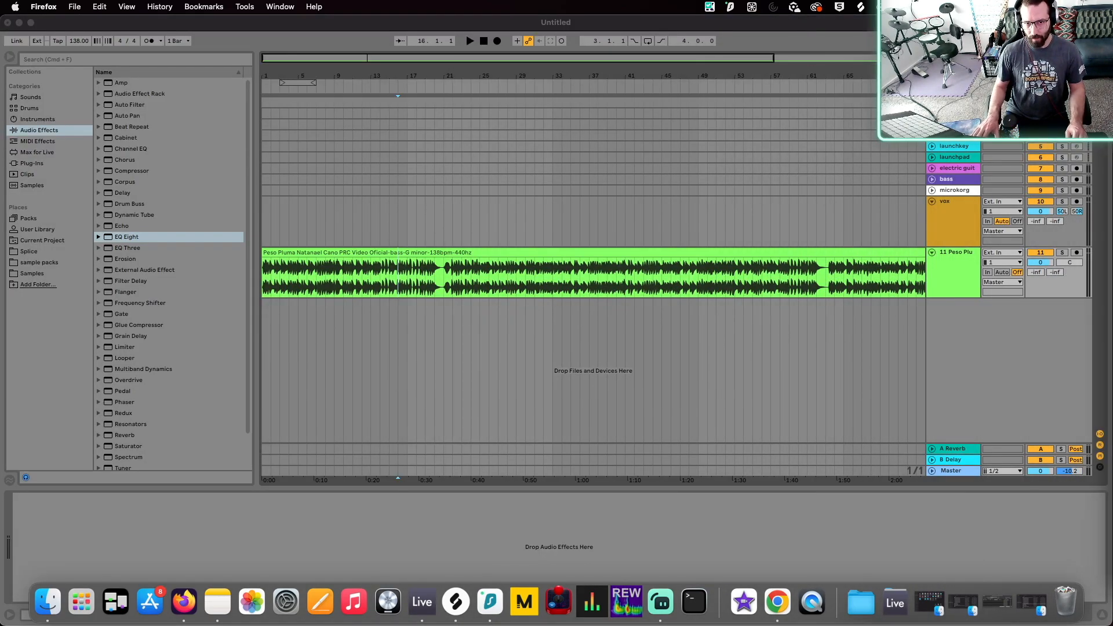
{"action": "left_click", "coordinate": [374, 298]}
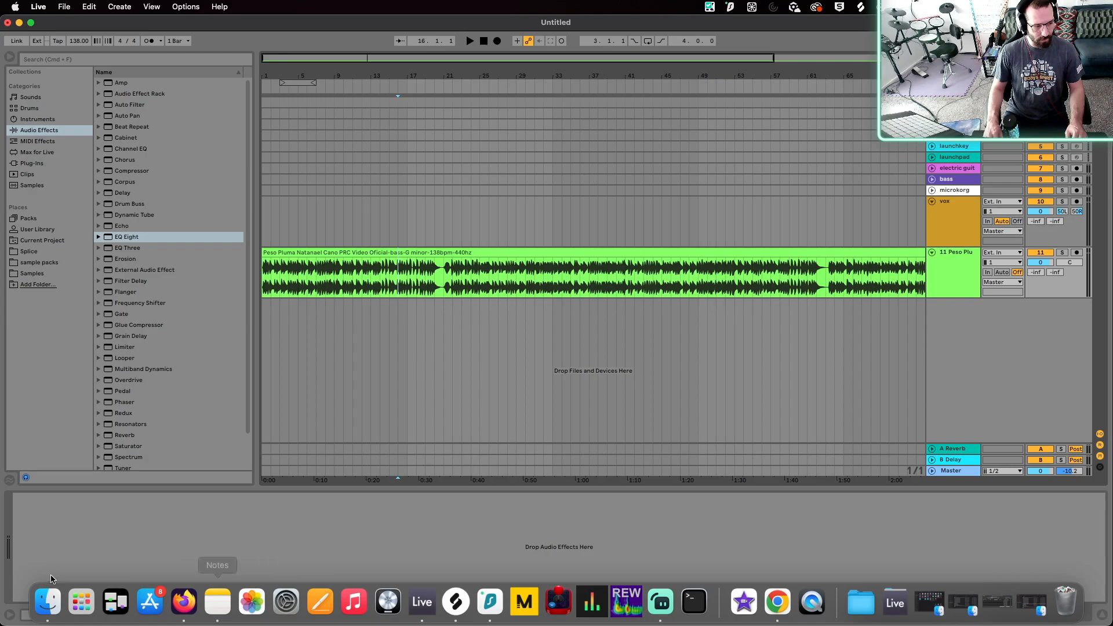
{"action": "left_click", "coordinate": [38, 606]}
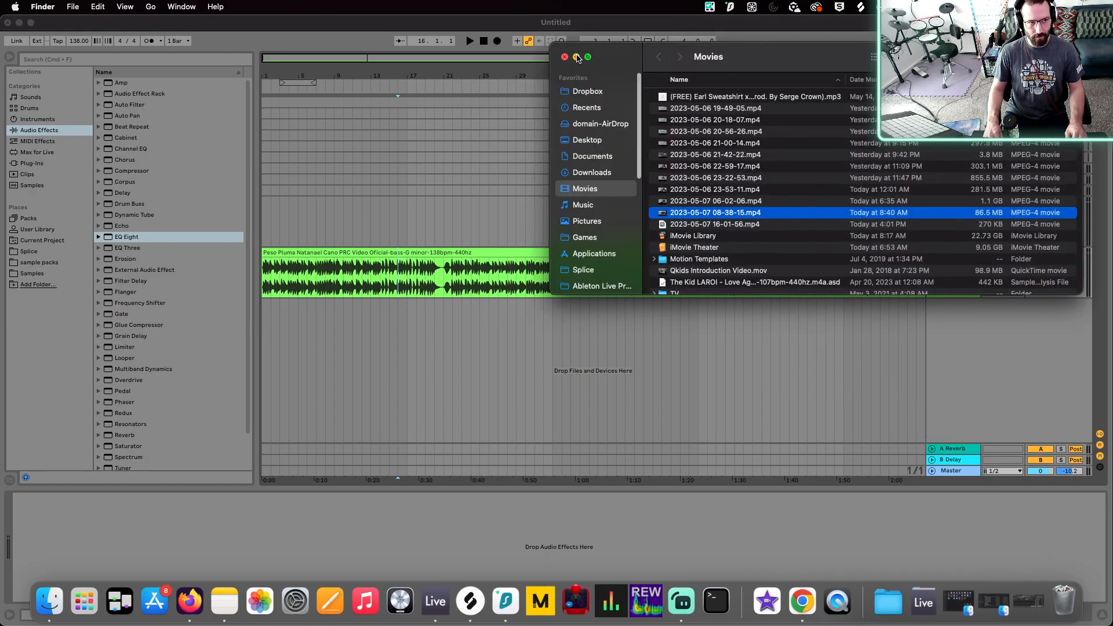
{"action": "left_click", "coordinate": [574, 55]}
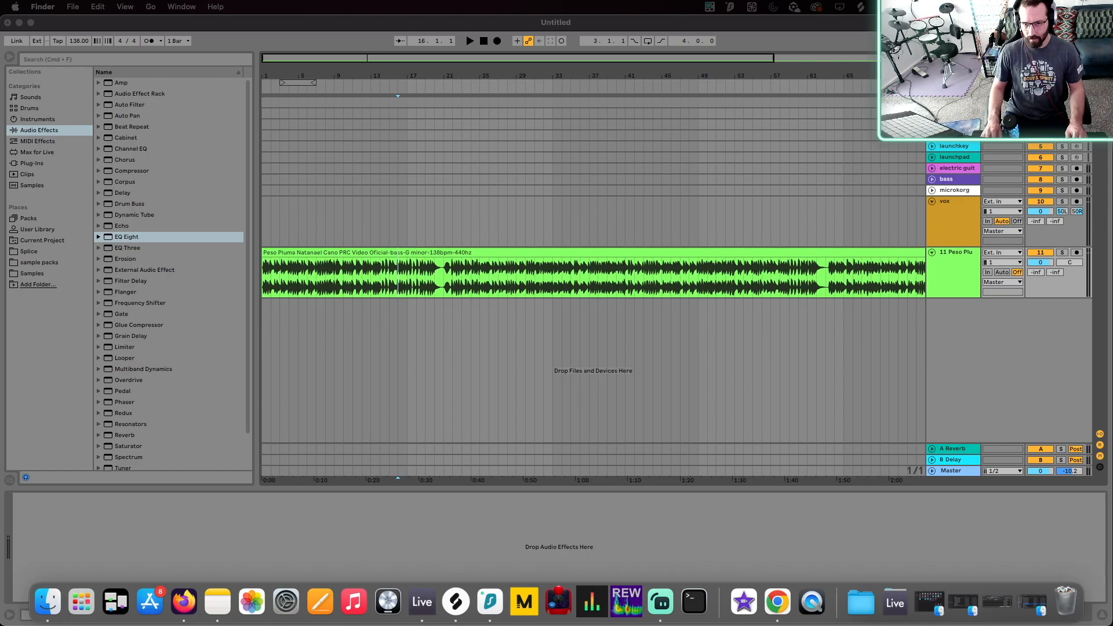
{"action": "mouse_move", "coordinate": [799, 285]}
{"action": "left_mouse_down"}
{"action": "mouse_move", "coordinate": [541, 368]}
{"action": "mouse_move", "coordinate": [435, 323]}
{"action": "mouse_move", "coordinate": [315, 325]}
{"action": "mouse_move", "coordinate": [264, 311]}
{"action": "left_mouse_up"}
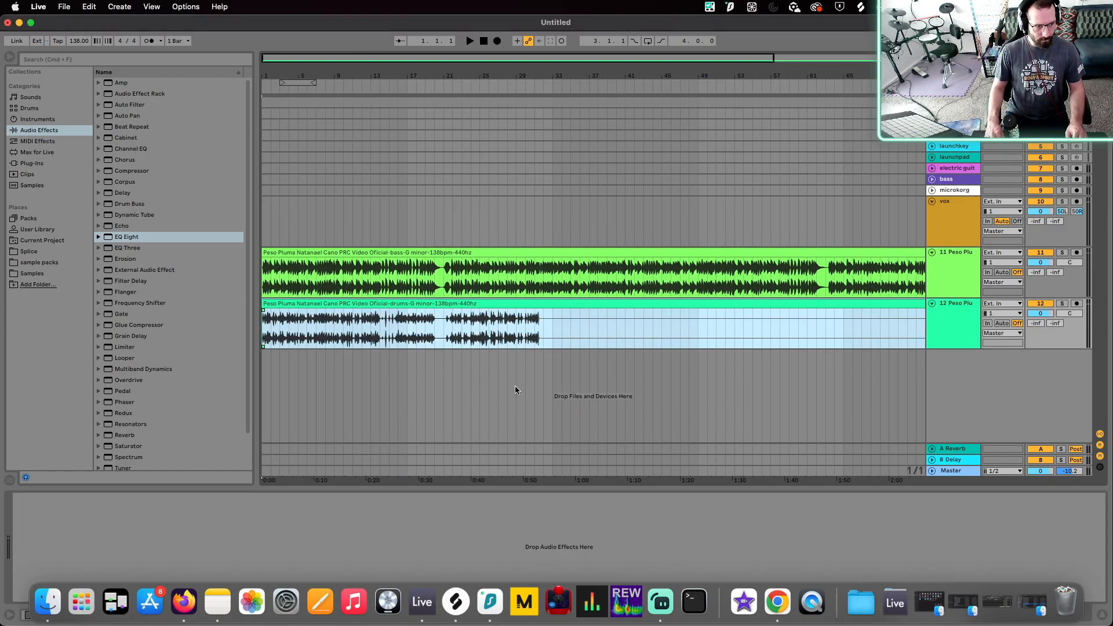
{"action": "left_click", "coordinate": [640, 373]}
{"action": "left_click_drag", "start_coordinate": [959, 318], "coordinate": [952, 248]}
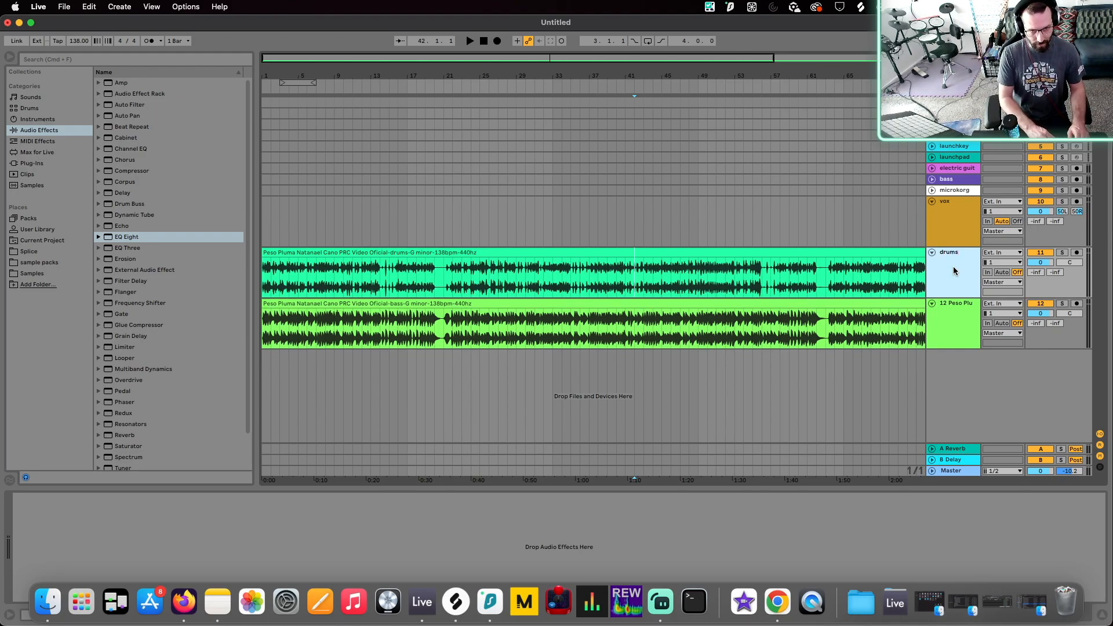
- Rename the bass stem's track to "bass"
{"action": "left_click", "coordinate": [960, 330]}
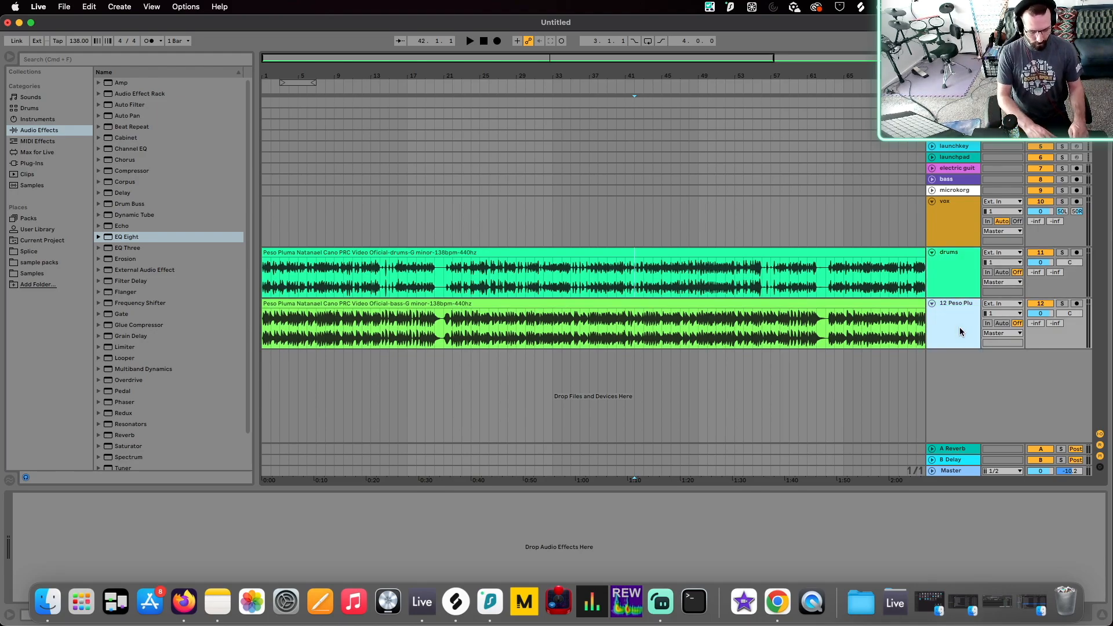
{"action": "key", "text": "super+r"}
{"action": "type", "text": "bass"}
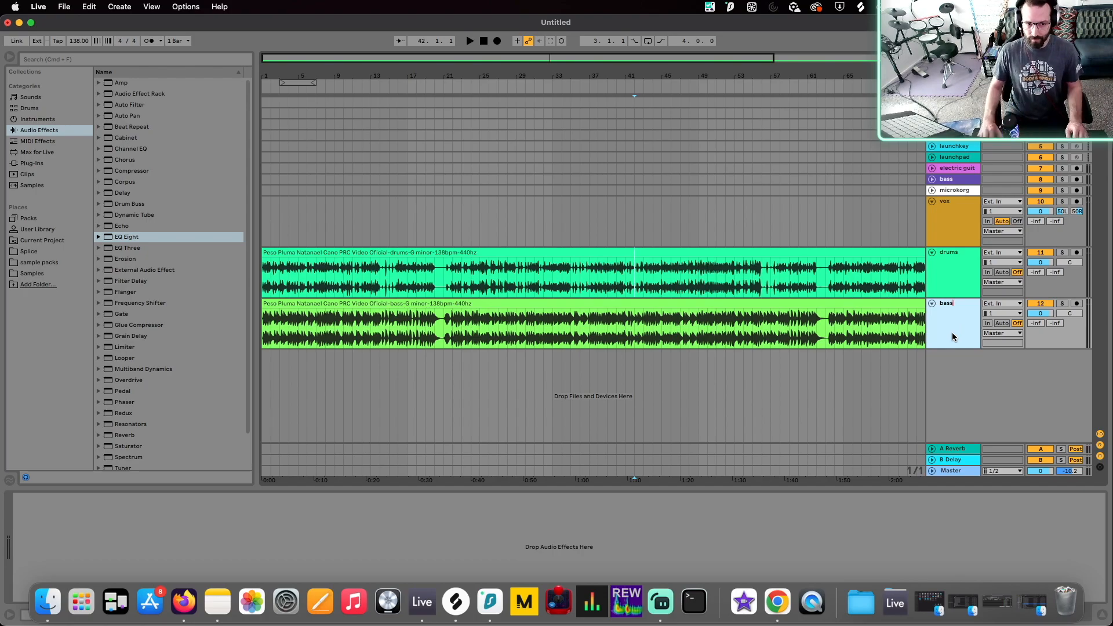
{"action": "left_click", "coordinate": [887, 382]}
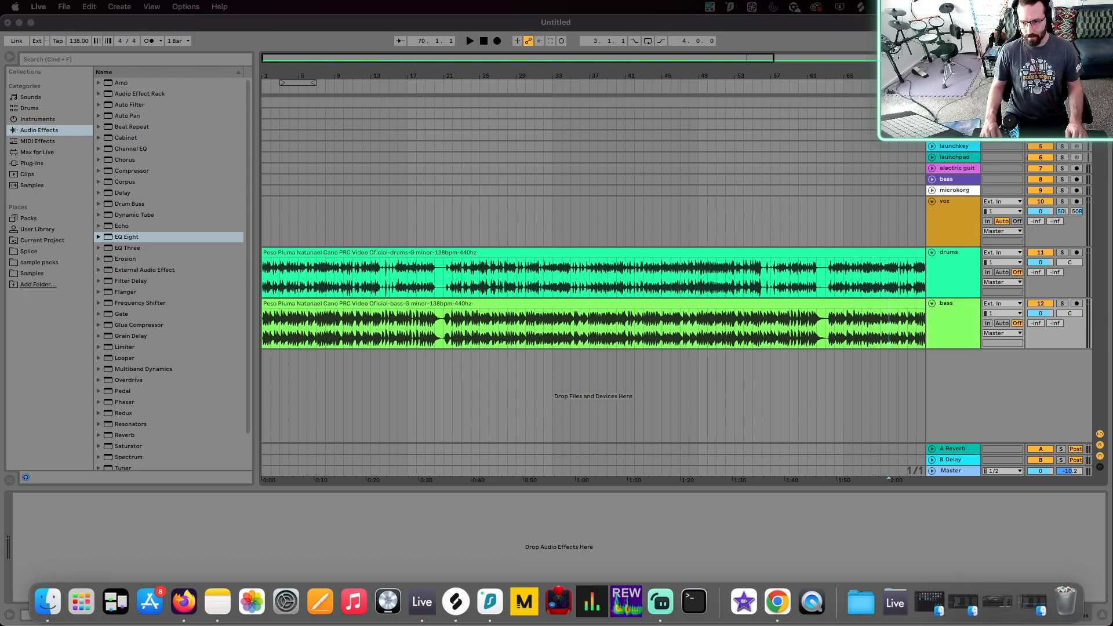
- Import the guitars stem at the start of a new track below the bass track and try to rename that track
{"action": "mouse_move", "coordinate": [1112, 301]}
{"action": "left_mouse_down"}
{"action": "mouse_move", "coordinate": [823, 302]}
{"action": "mouse_move", "coordinate": [342, 390]}
{"action": "mouse_move", "coordinate": [268, 371]}
{"action": "left_mouse_up"}
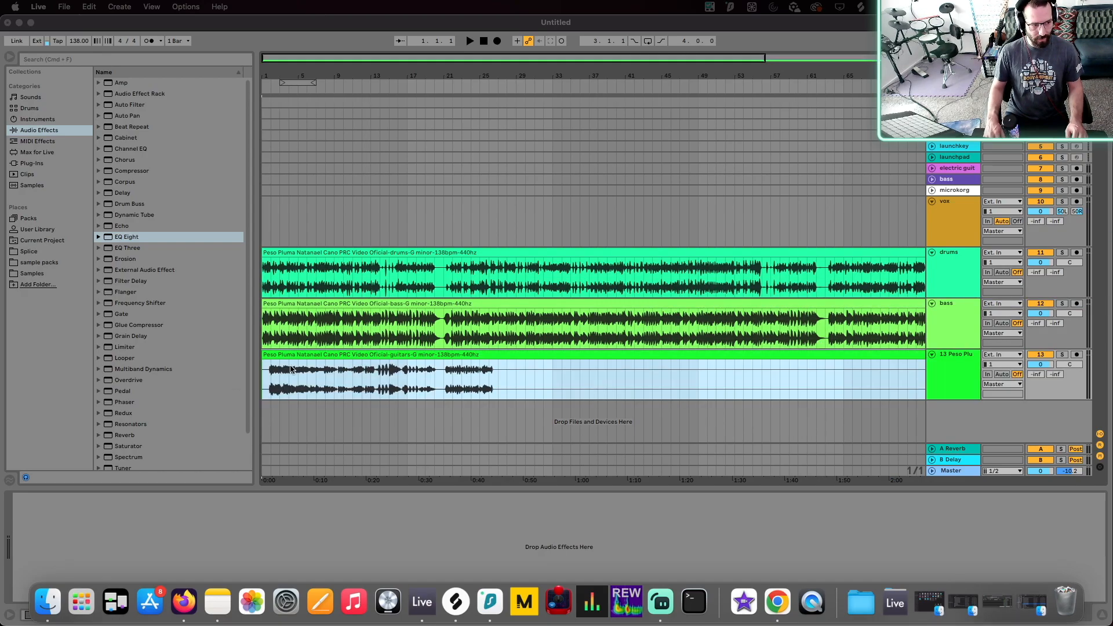
{"action": "left_click", "coordinate": [451, 429]}
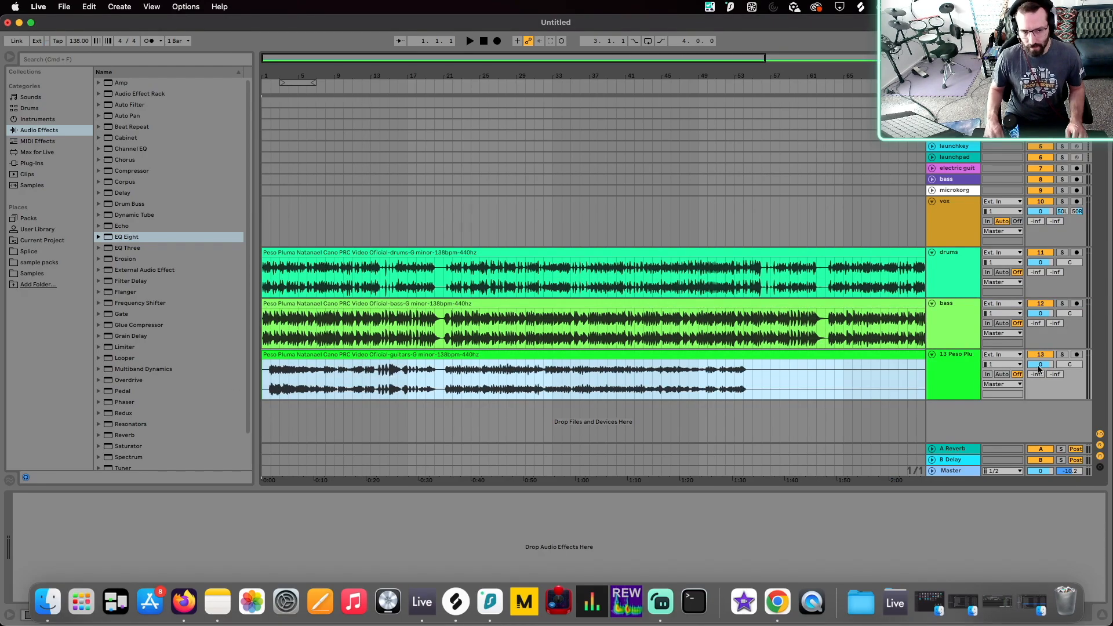
{"action": "left_click", "coordinate": [970, 373]}
{"action": "key", "text": "super+r"}
{"action": "type", "text": "guia"}
{"action": "key", "text": "Return"}
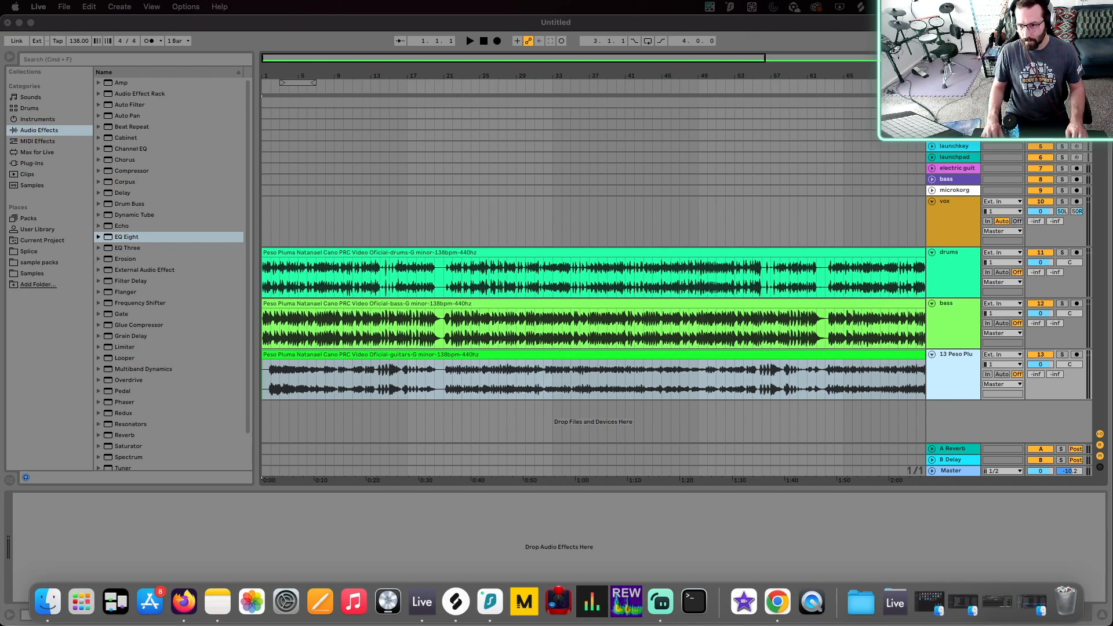
- Import the other stem at the start of a new track below the guitars stem and rename the track "other"
{"action": "mouse_move", "coordinate": [1112, 249]}
{"action": "left_mouse_down"}
{"action": "mouse_move", "coordinate": [568, 383]}
{"action": "mouse_move", "coordinate": [266, 411]}
{"action": "mouse_move", "coordinate": [278, 405]}
{"action": "left_mouse_up"}
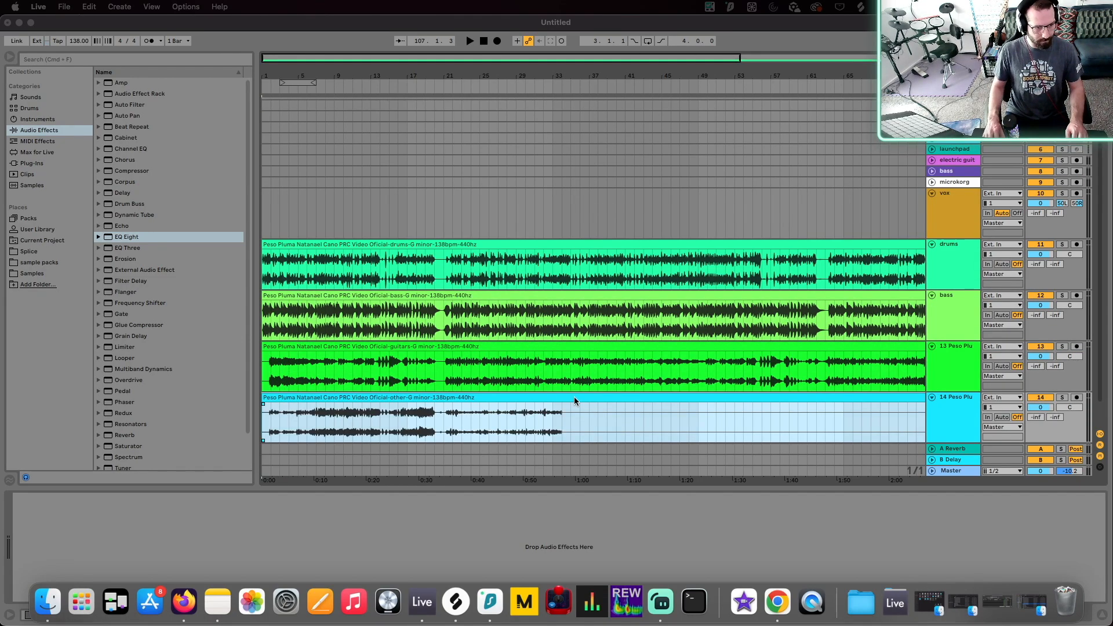
{"action": "left_click", "coordinate": [959, 412]}
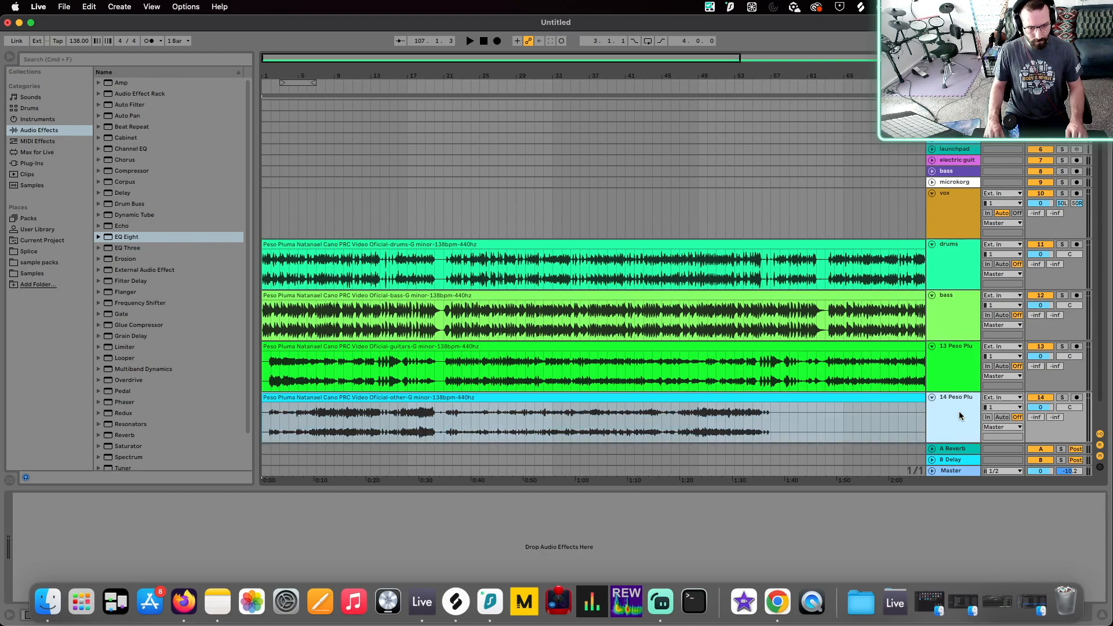
{"action": "key", "text": "super+r"}
{"action": "type", "text": "o"}
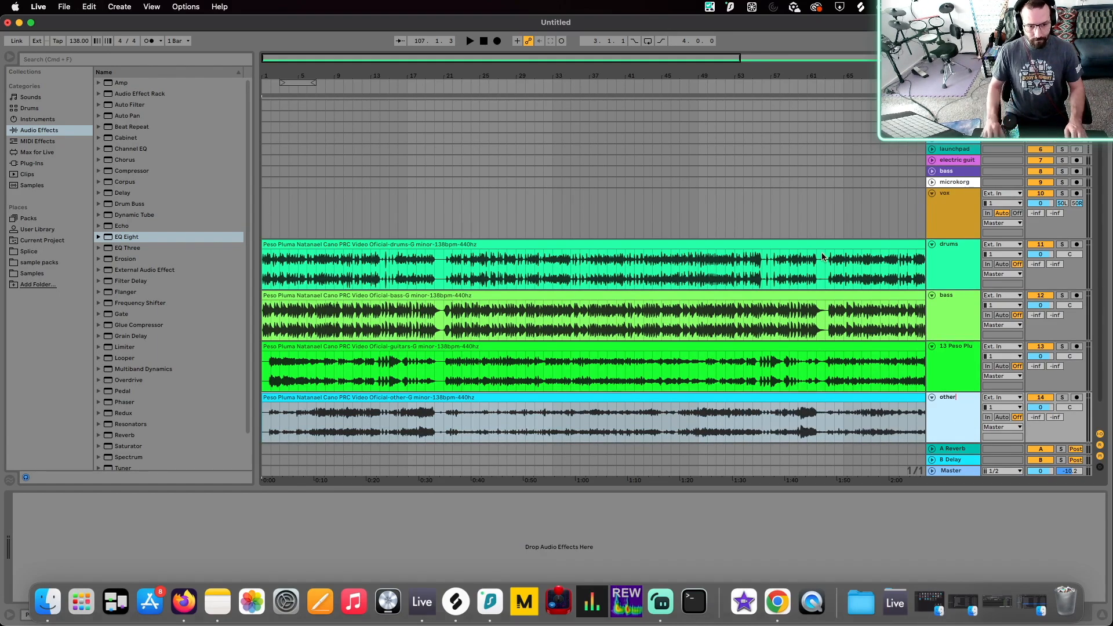
{"action": "type", "text": "ther"}
{"action": "left_click", "coordinate": [770, 183]}
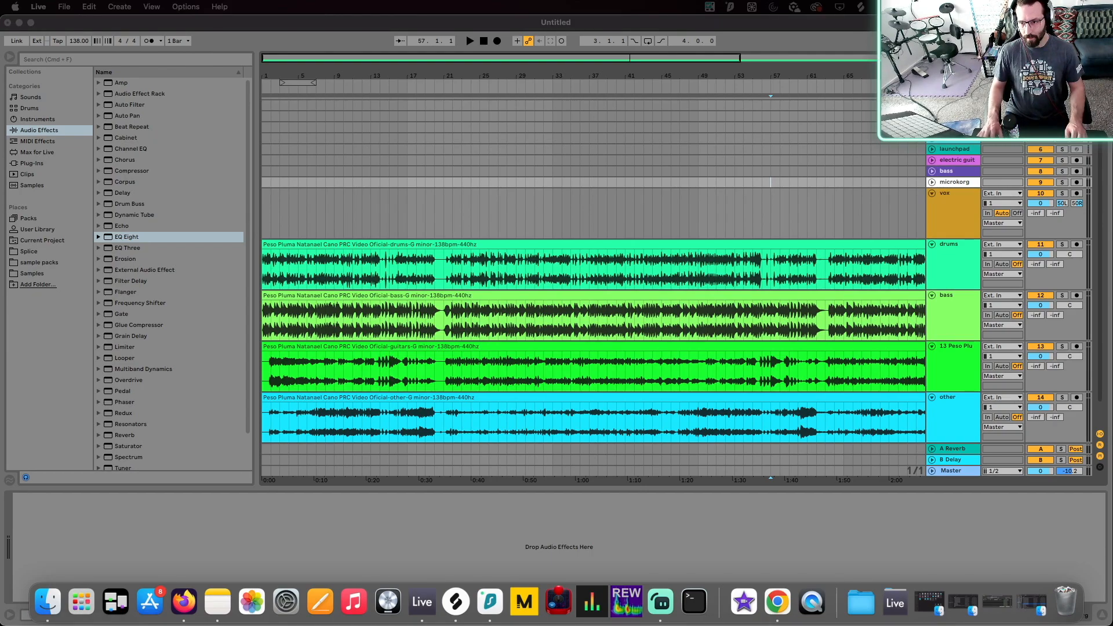
- Import the vocals stem at the start of a new track below the other track
{"action": "left_click_drag", "start_coordinate": [748, 284], "coordinate": [281, 433]}
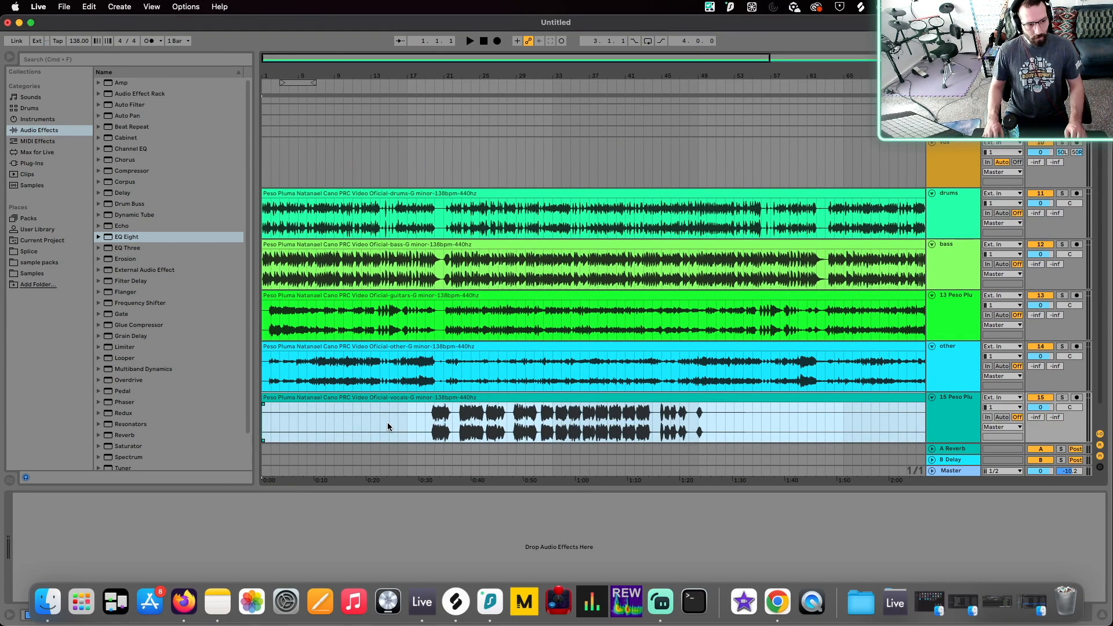
{"action": "double_click", "coordinate": [412, 394]}
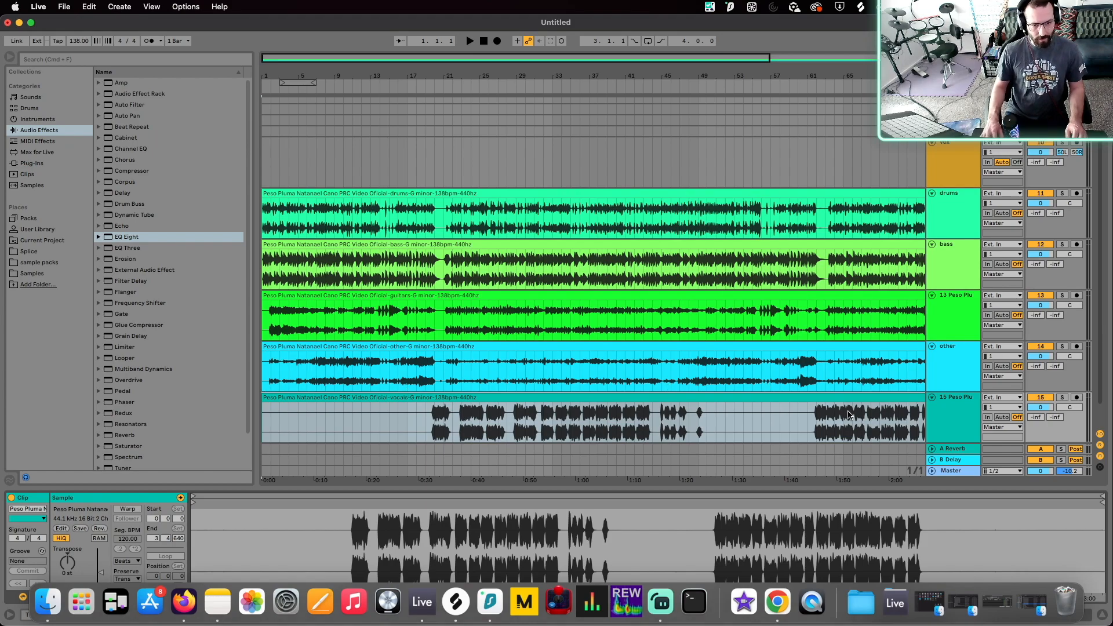
{"action": "key", "text": "z"}
{"action": "left_click", "coordinate": [900, 365]}
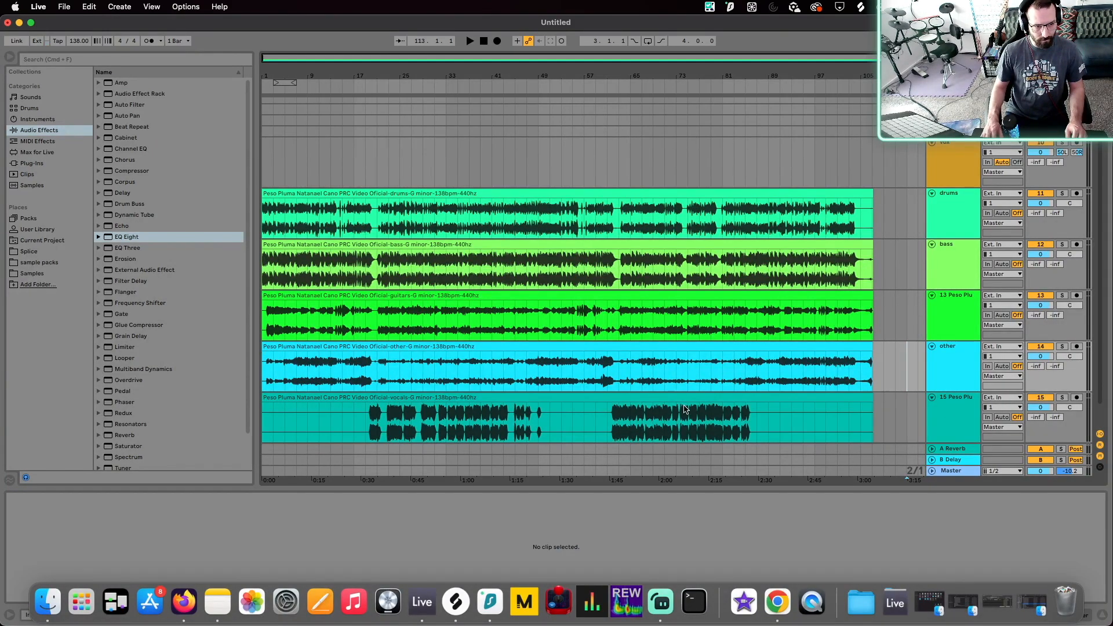
- Select all five stem clips from drums to vocals, enable warping and set their warp mode to Complex
{"action": "left_click", "coordinate": [439, 189]}
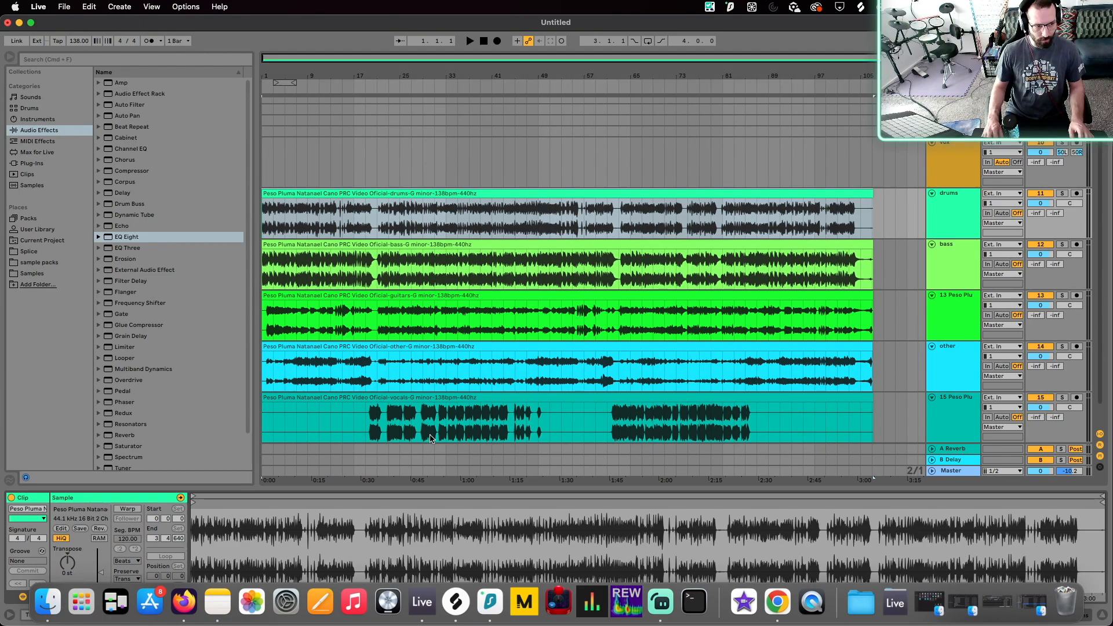
{"action": "left_click", "coordinate": [407, 395], "text": "shift"}
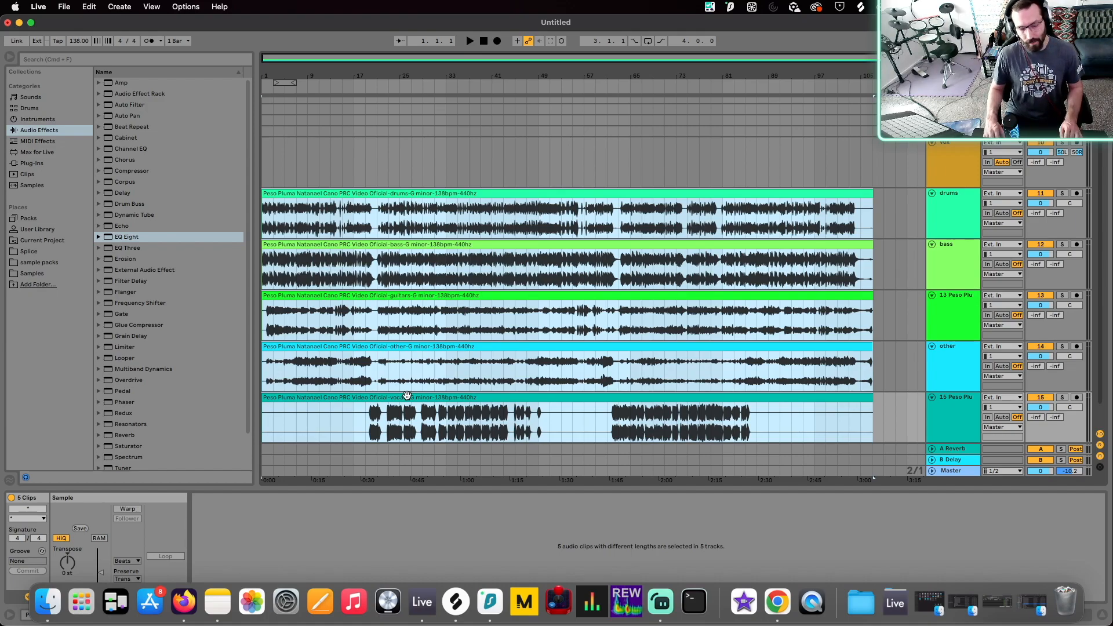
{"action": "left_click", "coordinate": [339, 192]}
{"action": "left_click", "coordinate": [314, 398], "text": "shift"}
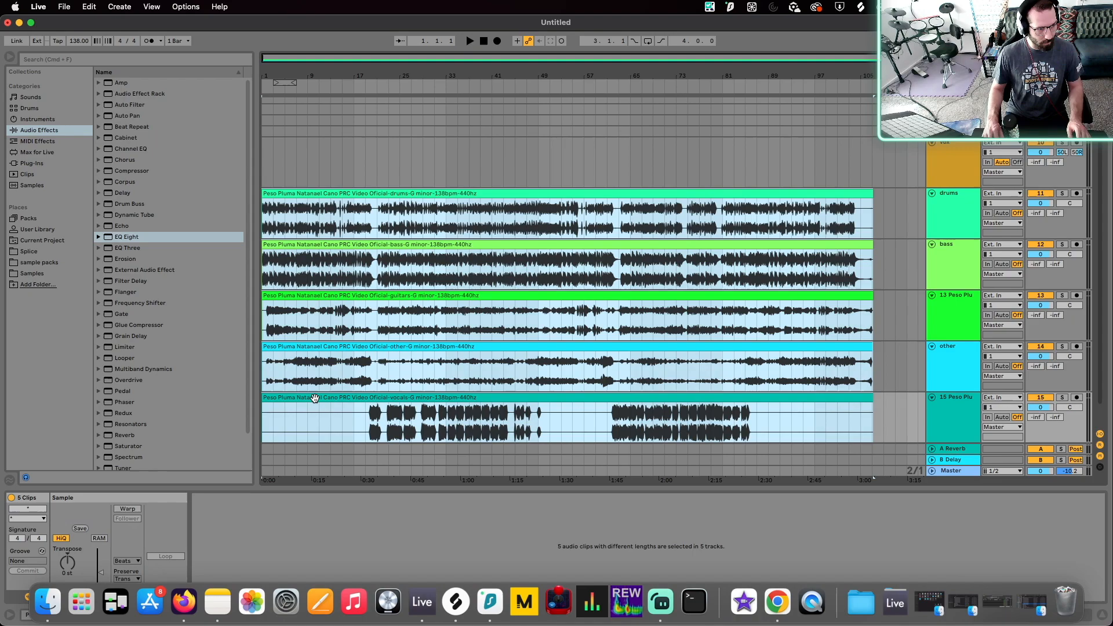
{"action": "left_click", "coordinate": [126, 509]}
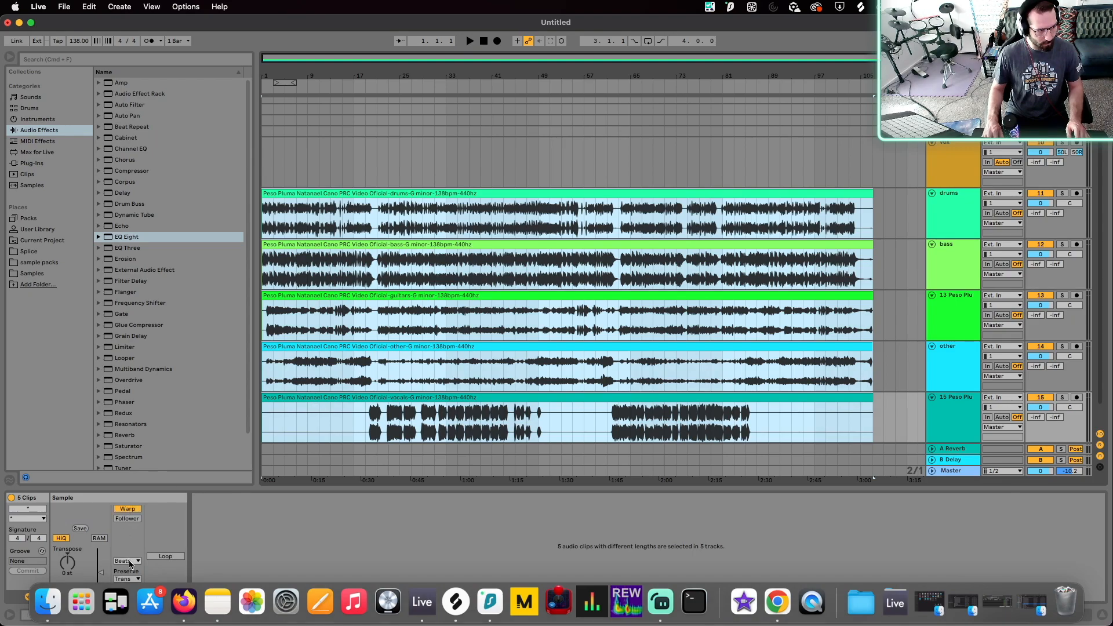
{"action": "left_click", "coordinate": [128, 561]}
{"action": "left_click", "coordinate": [127, 605]}
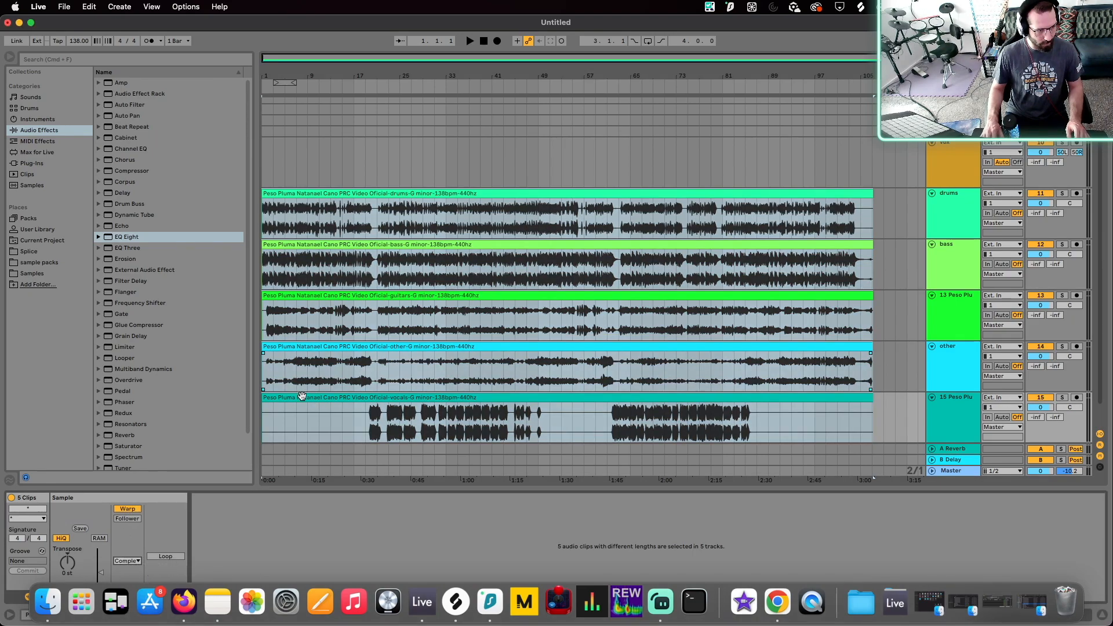
- Check the warp settings of the individual drums and other clips
{"action": "left_click", "coordinate": [300, 414]}
{"action": "left_click", "coordinate": [298, 192]}
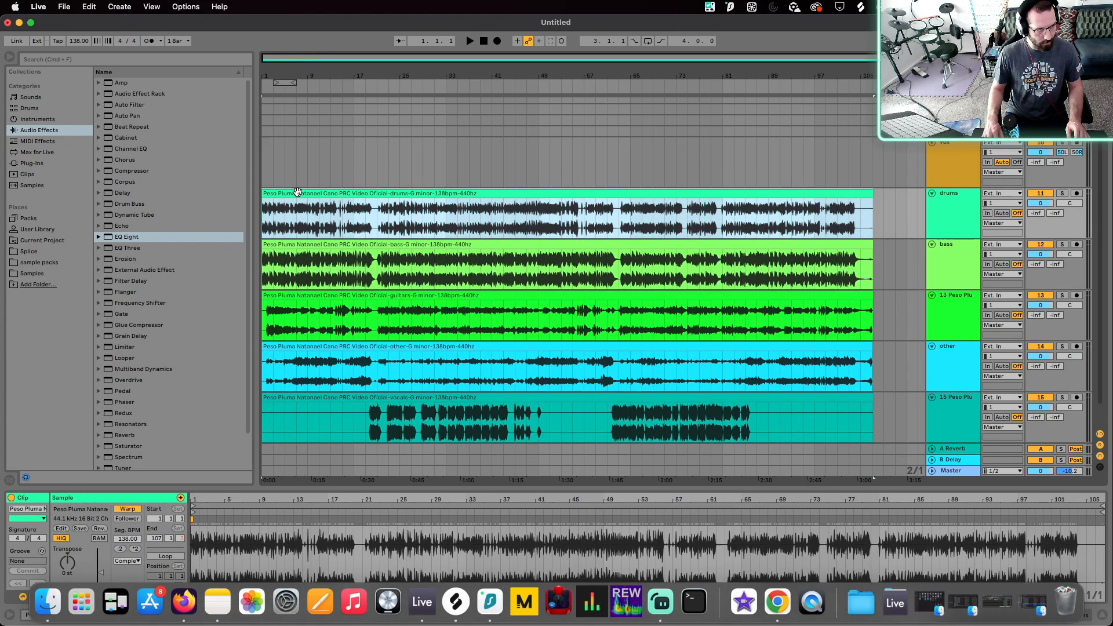
{"action": "left_click", "coordinate": [302, 348]}
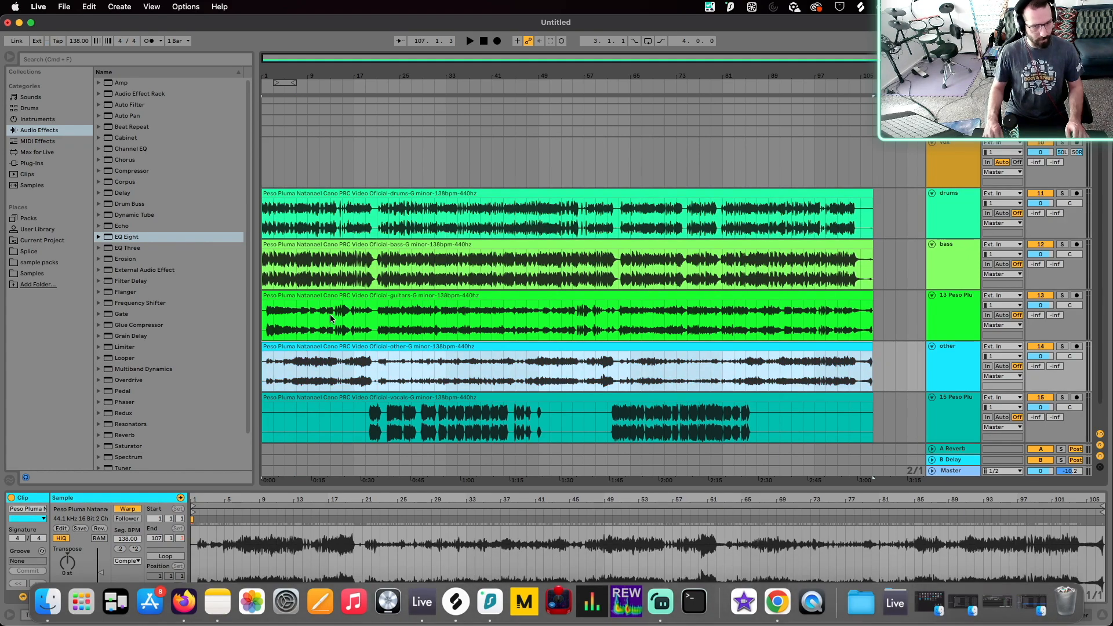
{"action": "left_click", "coordinate": [954, 378]}
{"action": "key", "text": "cmd+r"}
{"action": "type", "text": "g"}
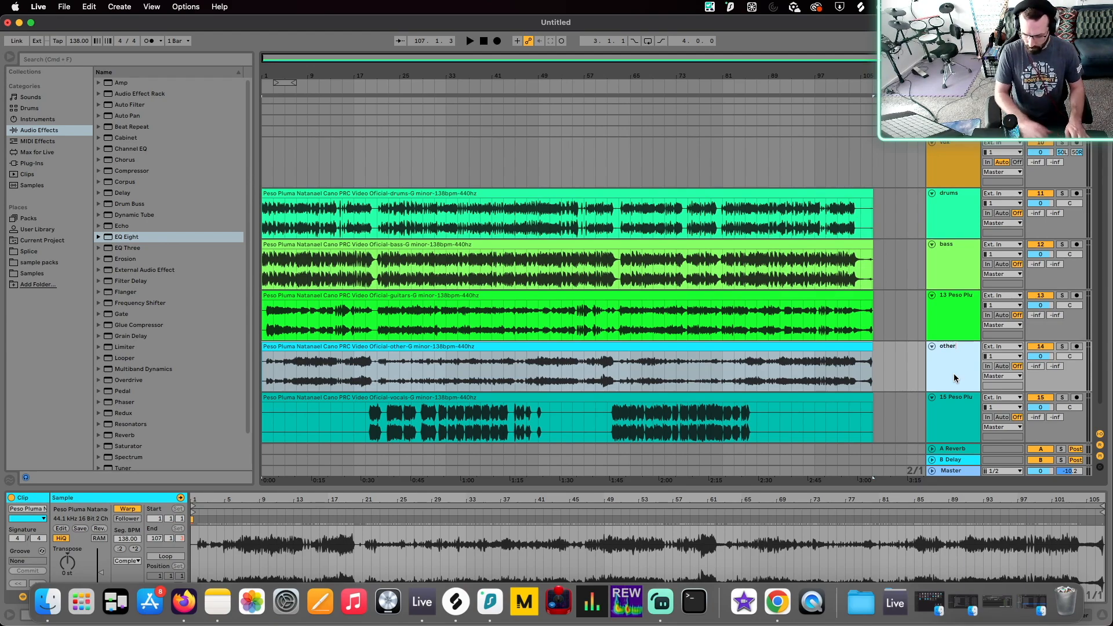
- Rename the guitars stem's track to "guitars" and the vocals stem's track to "vocals"
{"action": "left_click", "coordinate": [949, 310]}
{"action": "key", "text": "cmd+r"}
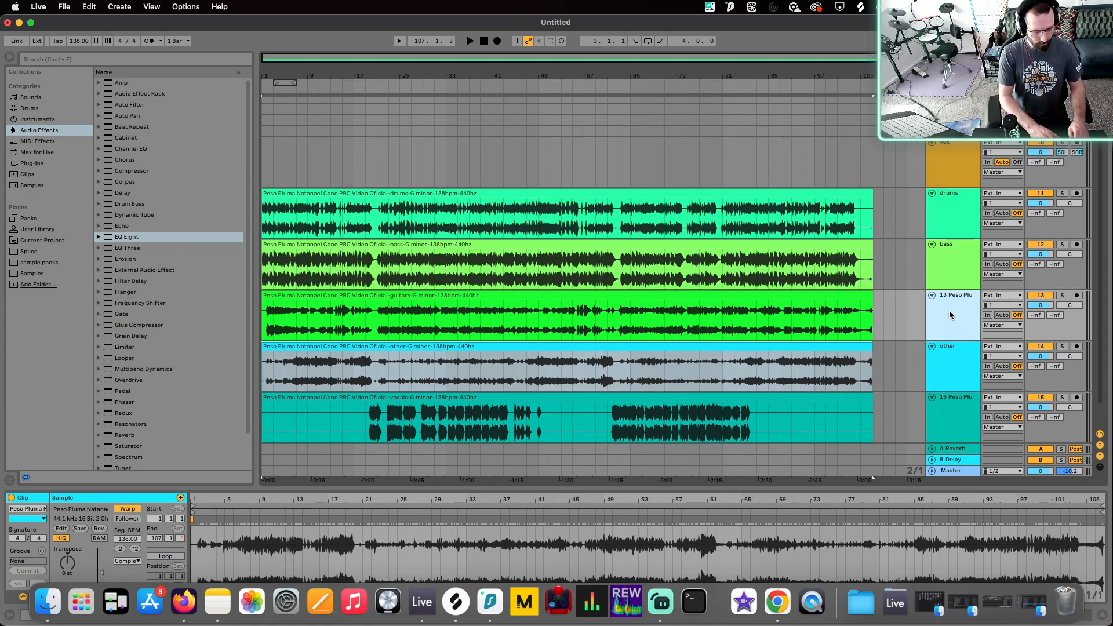
{"action": "type", "text": "guitars"}
{"action": "left_click", "coordinate": [952, 418]}
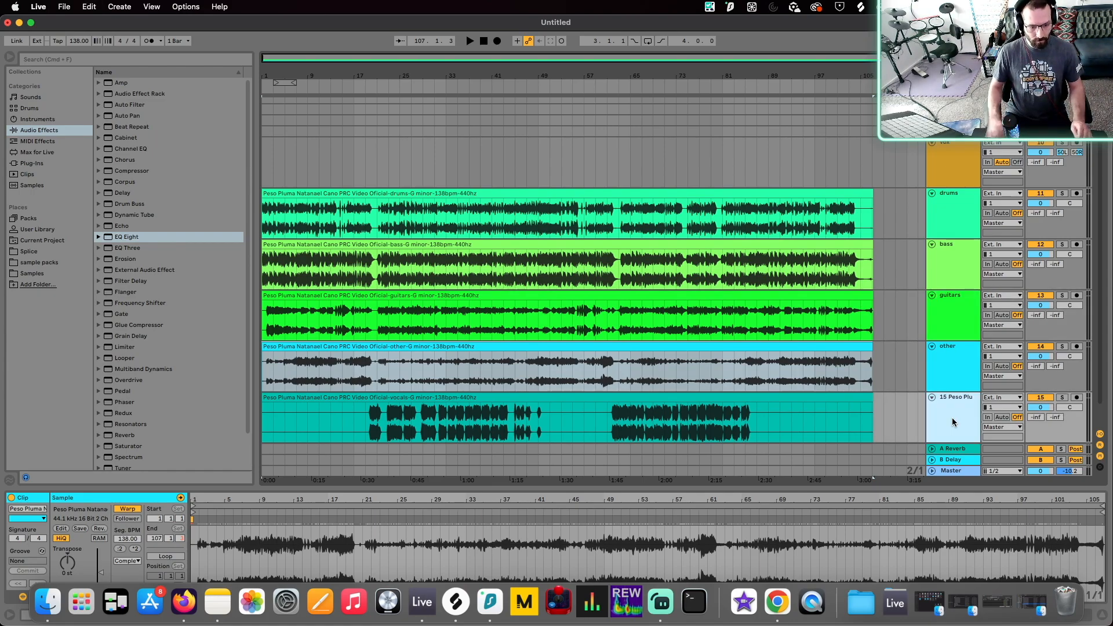
{"action": "type", "text": "vocals"}
{"action": "left_click", "coordinate": [898, 380]}
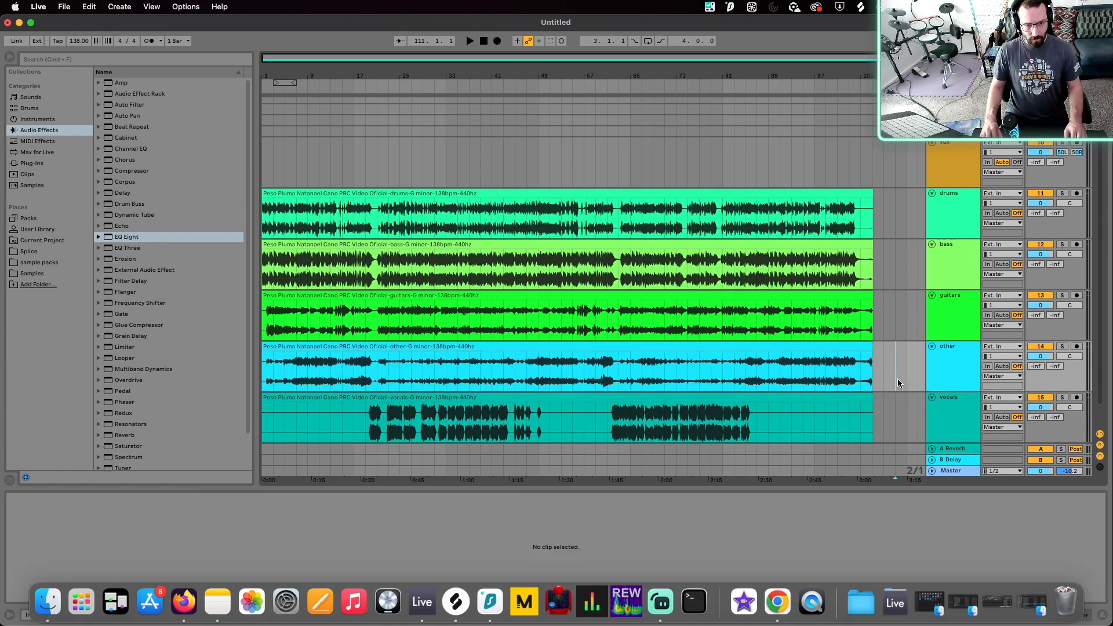
- Set the arrangement loop to eight bars starting at bar 1 and change the project tempo to 174 BPM
{"action": "left_click", "coordinate": [284, 86]}
{"action": "left_click_drag", "start_coordinate": [277, 83], "coordinate": [302, 80]}
{"action": "left_click_drag", "start_coordinate": [77, 45], "coordinate": [77, 23]}
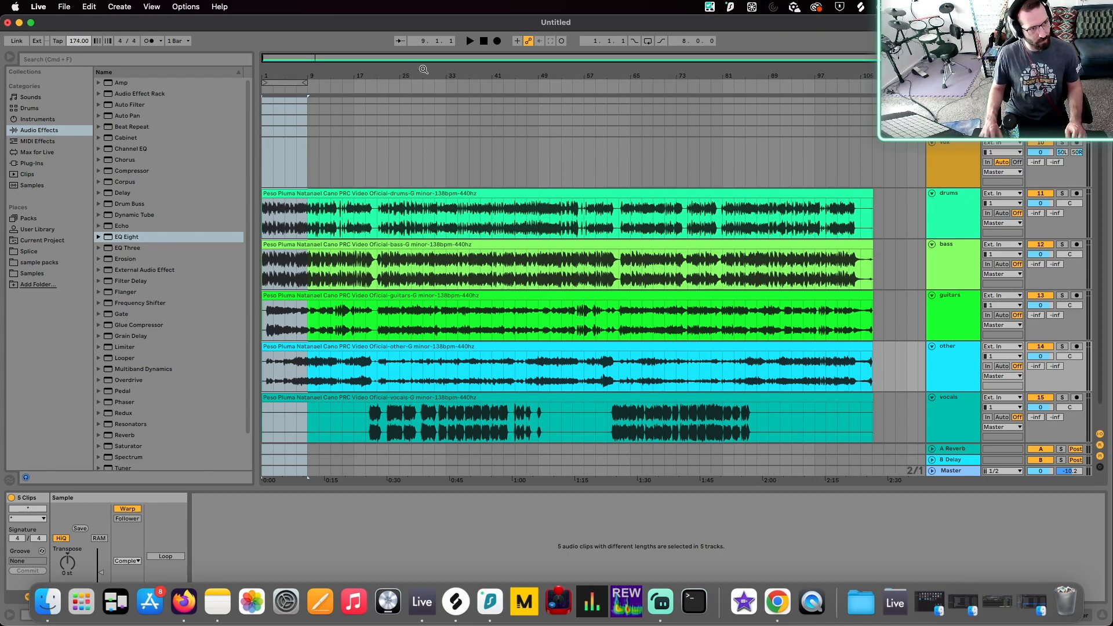
- Play the warped stems from the start of the arrangement to hear them at the new tempo, and stop playback
{"action": "left_click", "coordinate": [483, 42]}
{"action": "key", "text": "space"}
{"action": "scroll", "coordinate": [302, 224], "scroll_direction": "up", "scroll_amount": 5}
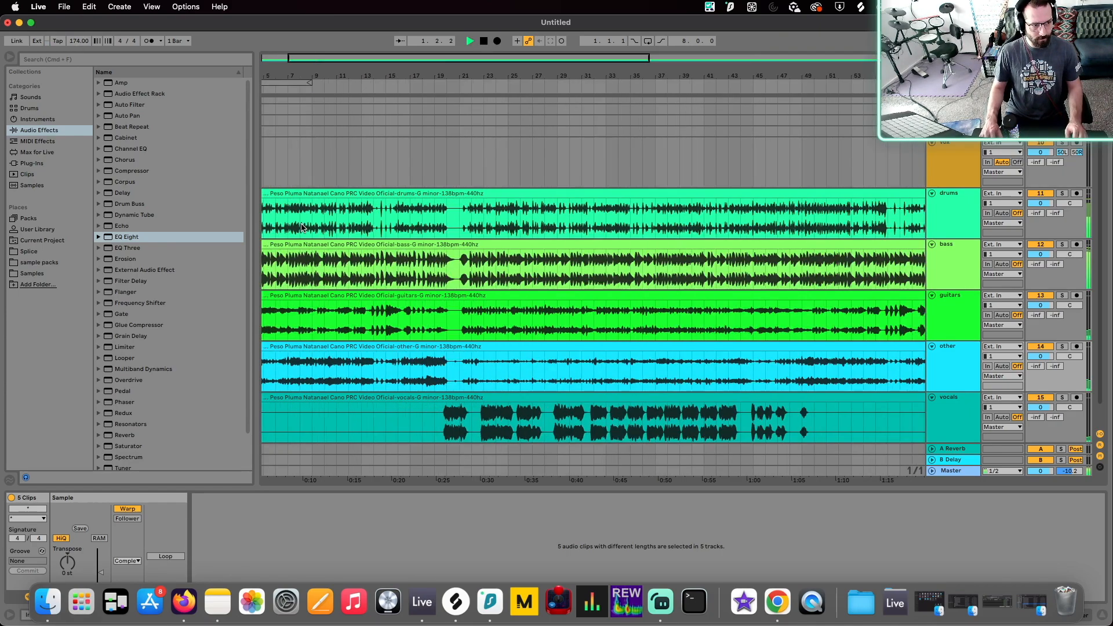
{"action": "scroll", "coordinate": [301, 225], "scroll_direction": "down", "scroll_amount": 1}
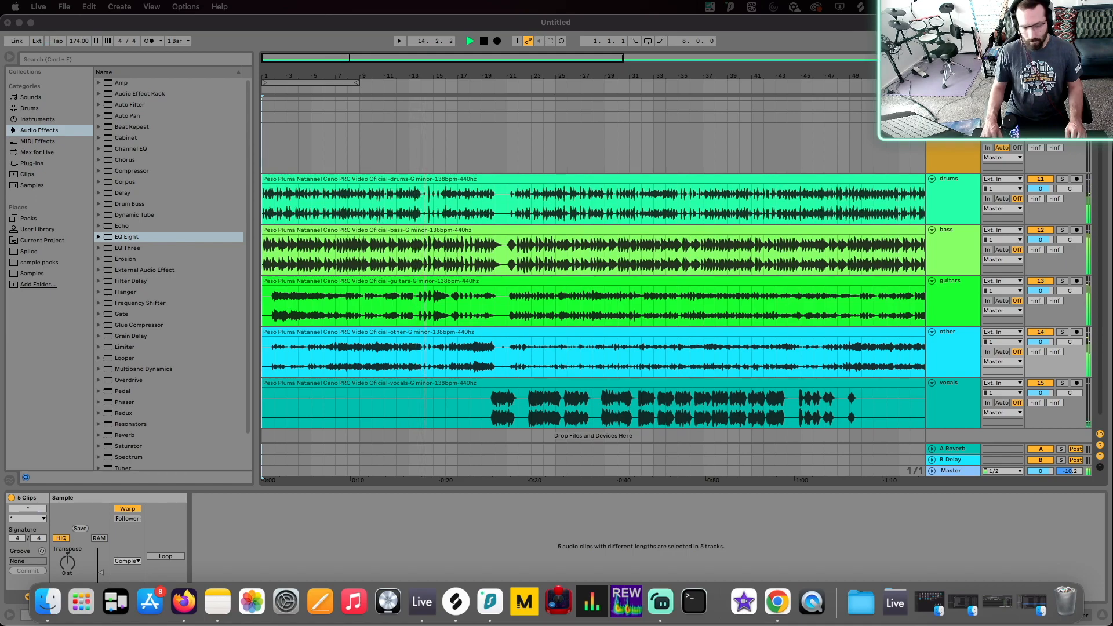
{"action": "left_click", "coordinate": [484, 41]}
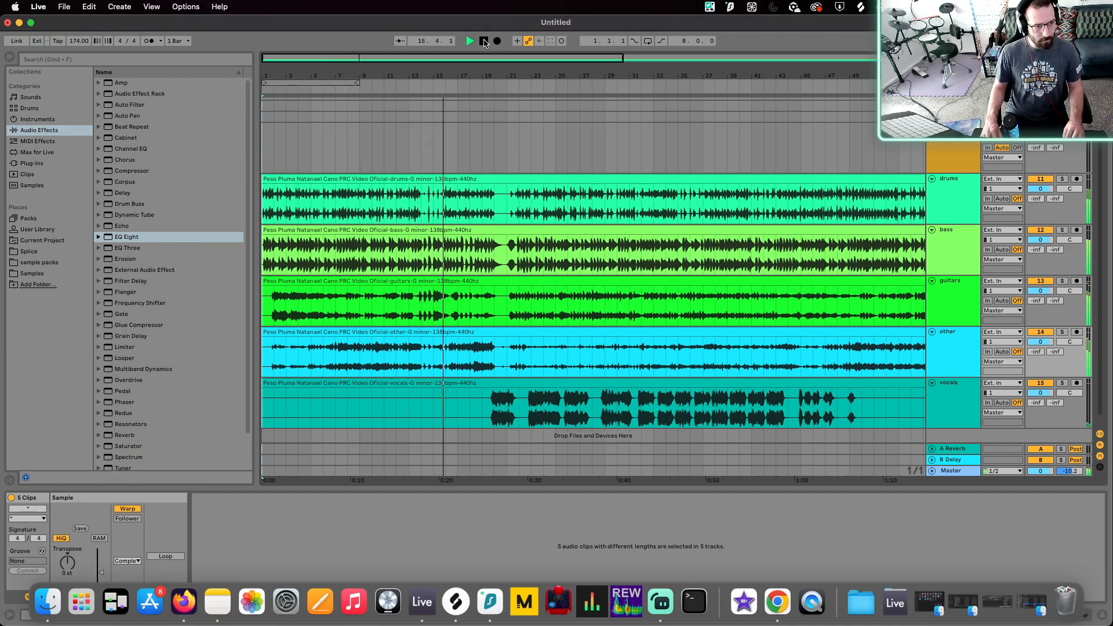
{"action": "key", "text": "minus"}
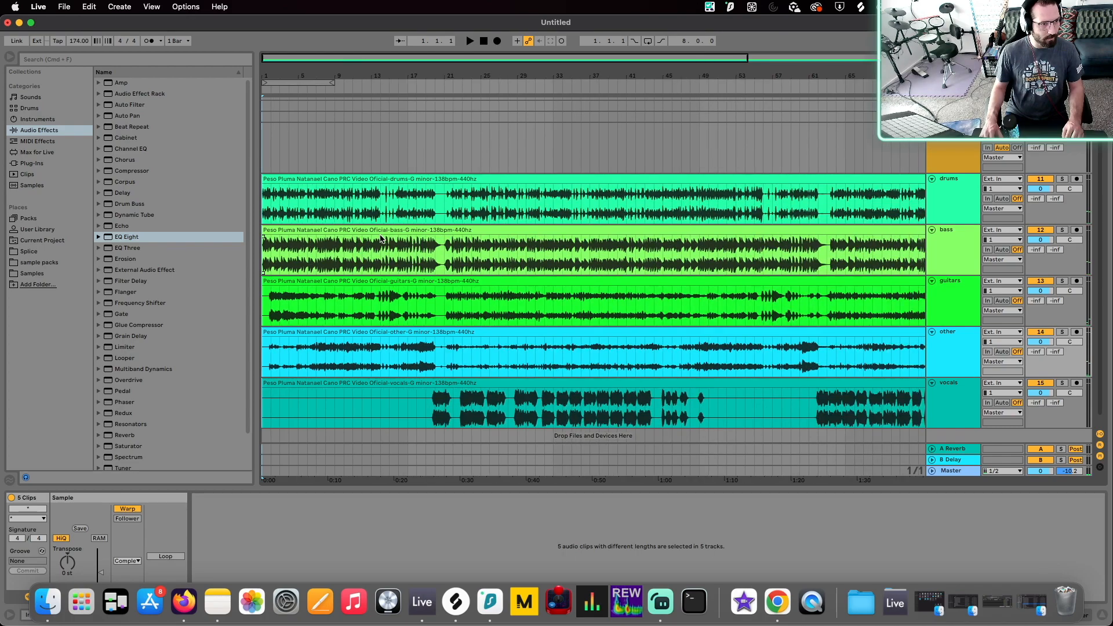
- Transpose the bass, guitars, other and vocals clips together by 7 semitones, leaving out the drums clip
{"action": "left_click", "coordinate": [339, 230]}
{"action": "key", "text": "minus"}
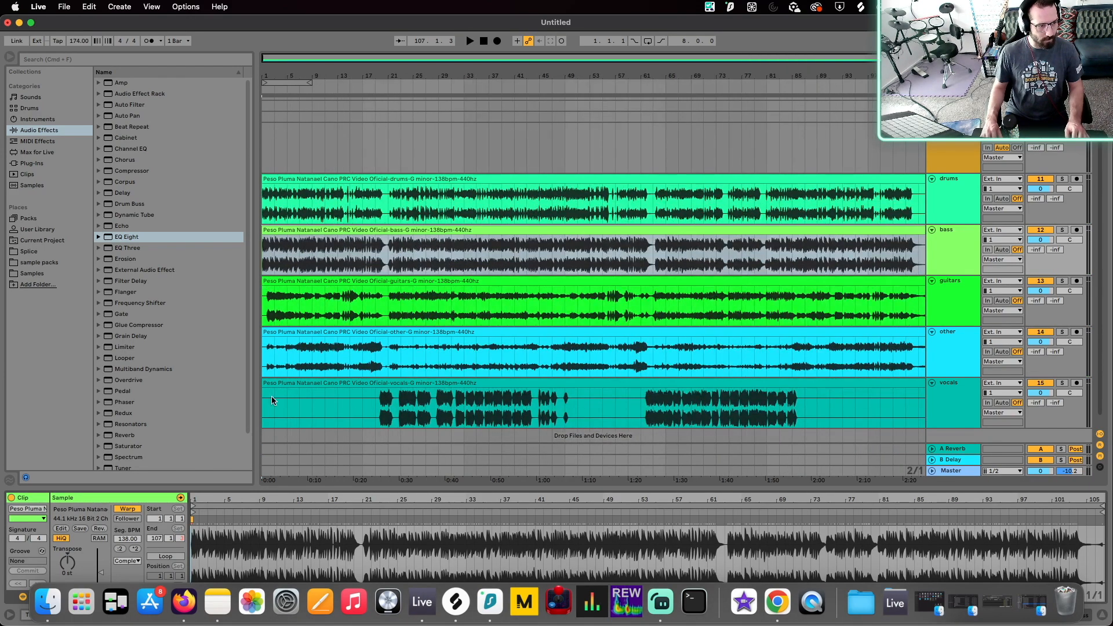
{"action": "left_click", "coordinate": [302, 381], "text": "shift"}
{"action": "left_click", "coordinate": [302, 381]}
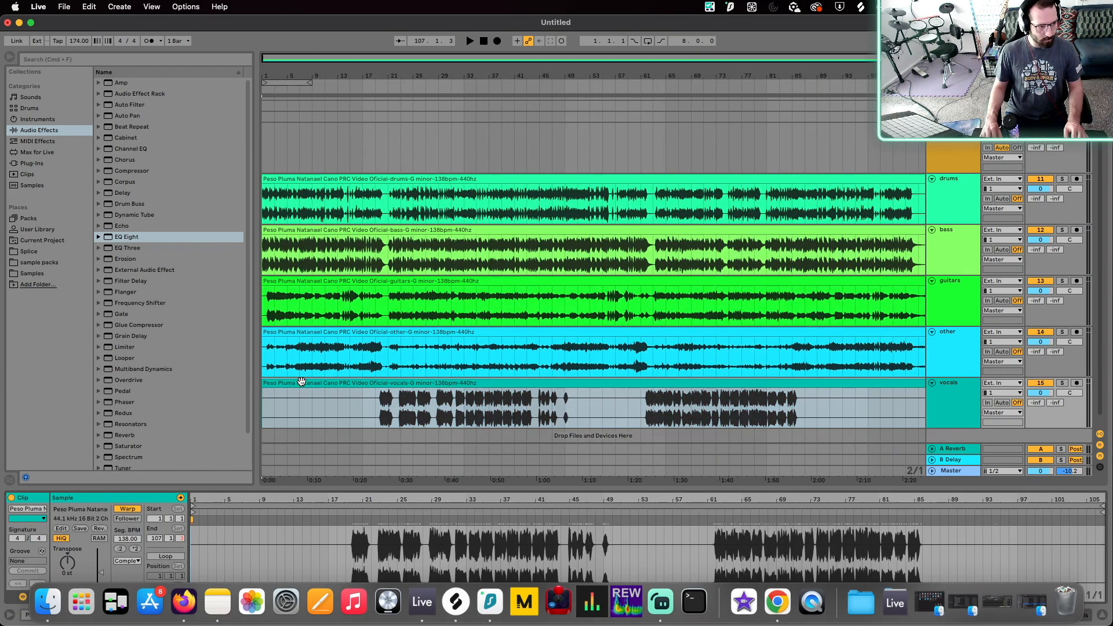
{"action": "left_click", "coordinate": [301, 230], "text": "shift"}
{"action": "left_click", "coordinate": [67, 562]}
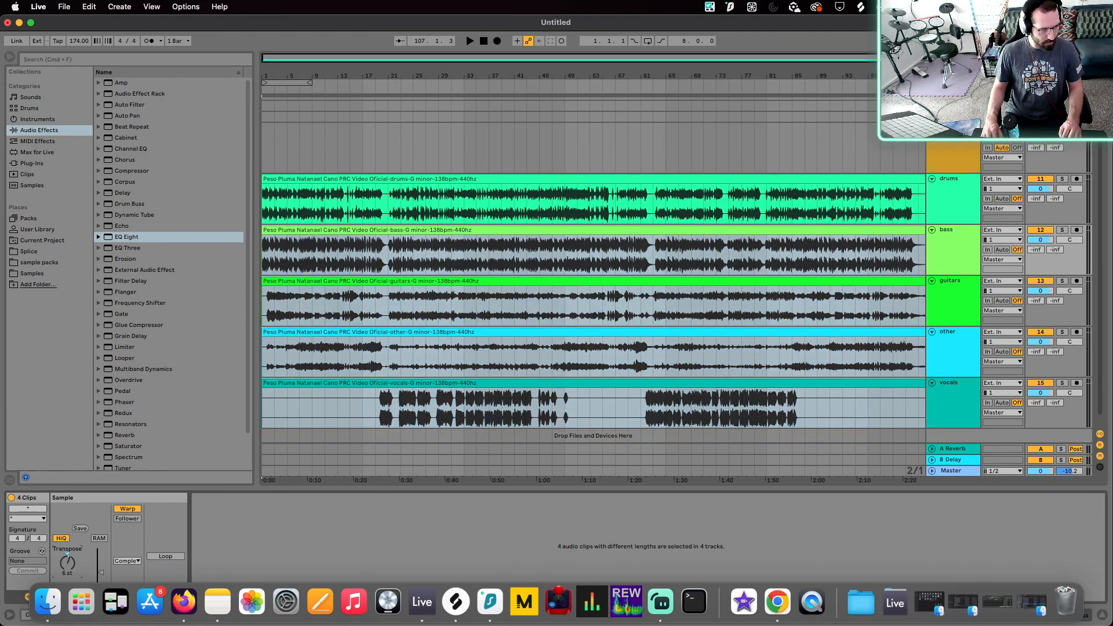
- Start playback and lower the volume of all five stem tracks, drums through vocals, to -2.4 dB together
{"action": "key", "text": "space"}
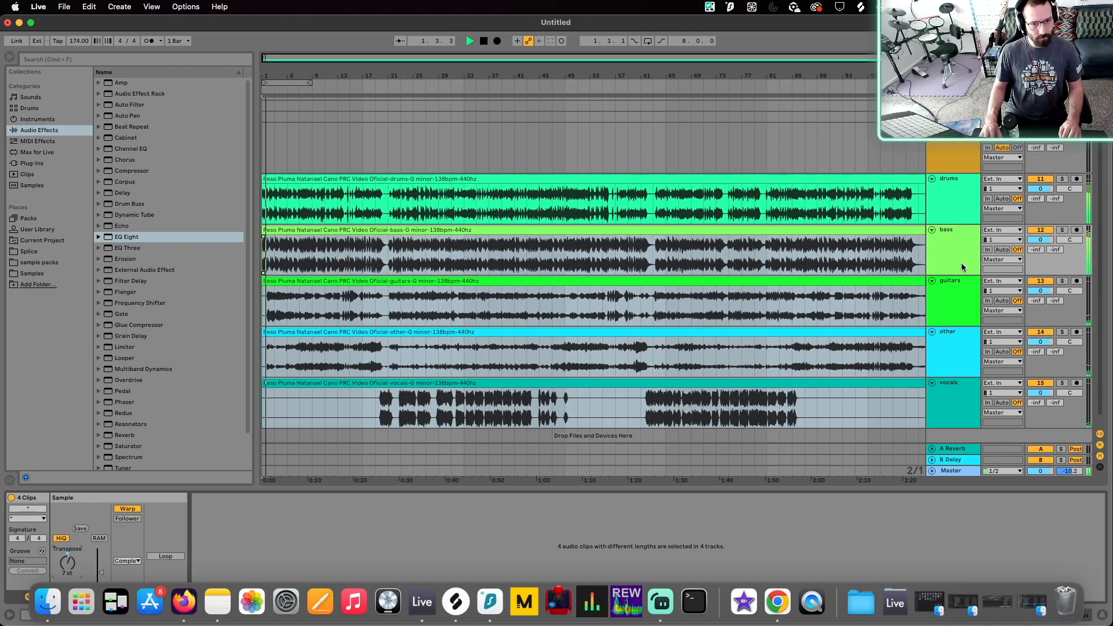
{"action": "left_click", "coordinate": [954, 239]}
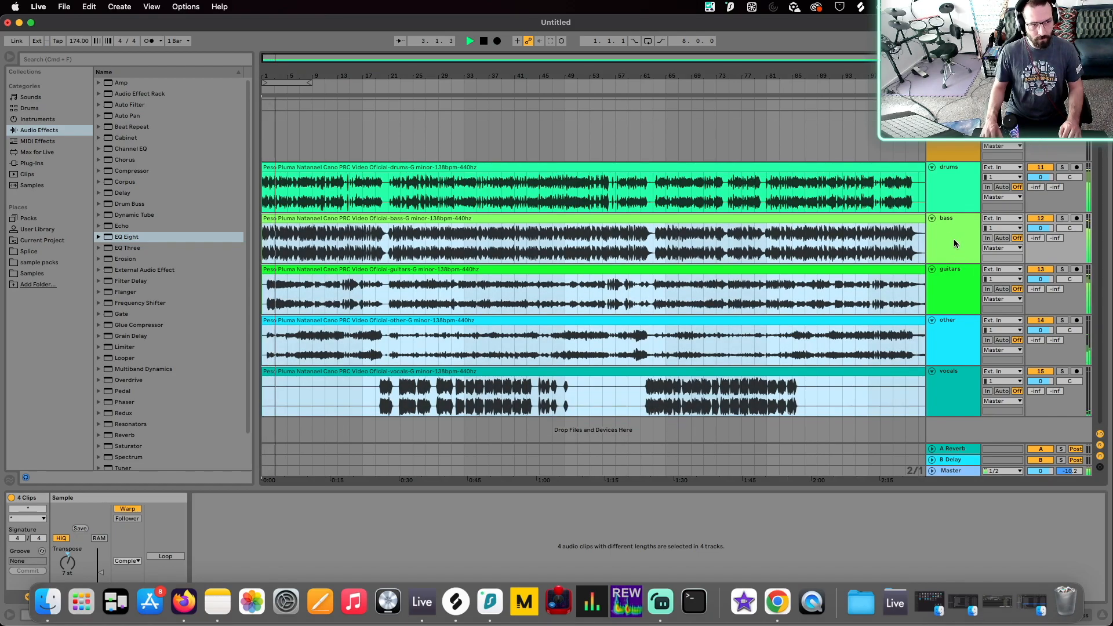
{"action": "left_click", "coordinate": [961, 189]}
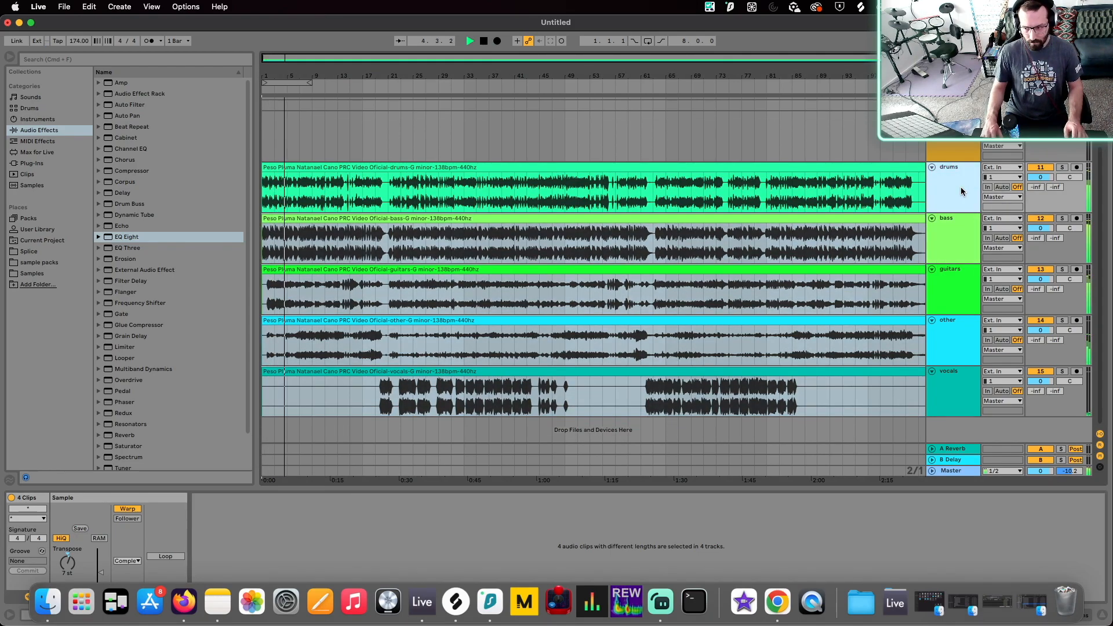
{"action": "left_click", "coordinate": [958, 228]}
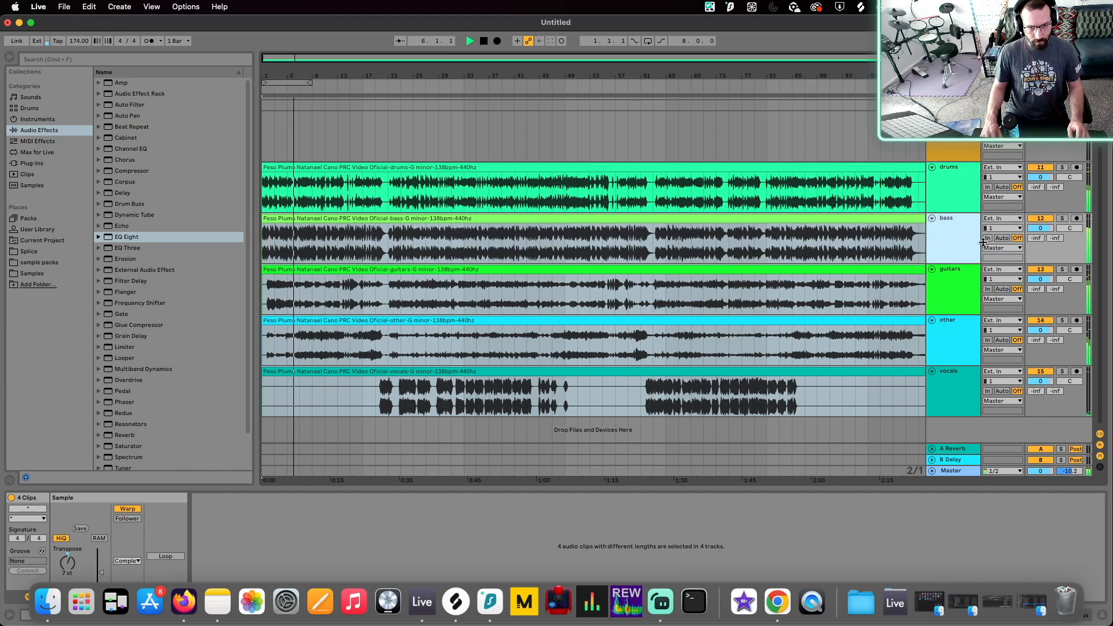
{"action": "left_click", "coordinate": [952, 183]}
{"action": "left_click", "coordinate": [961, 400], "text": "shift"}
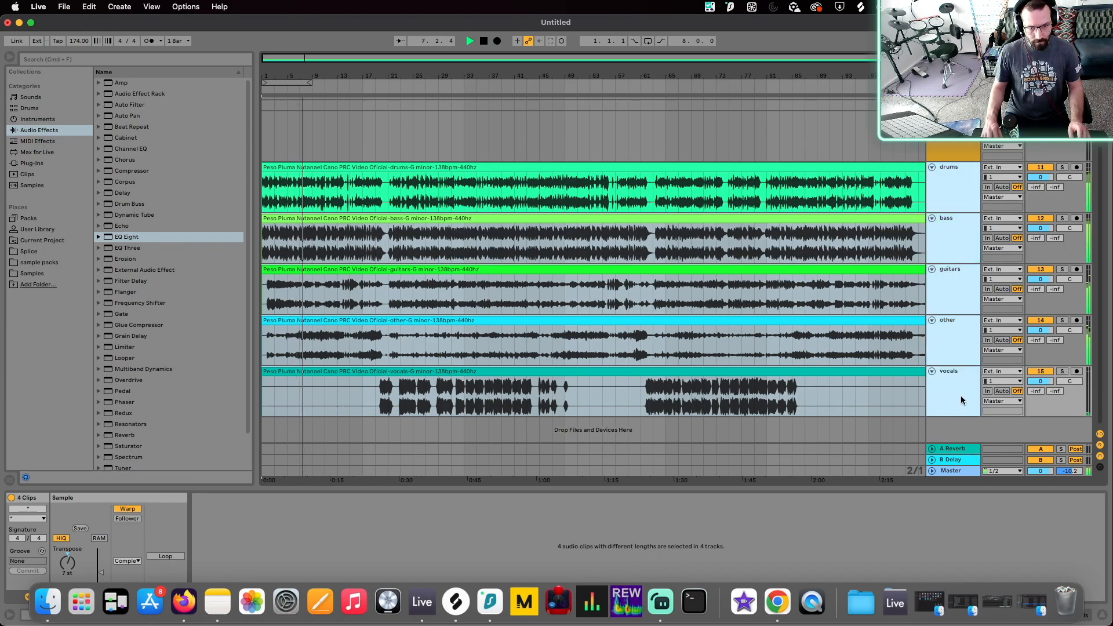
{"action": "left_click_drag", "start_coordinate": [1035, 178], "coordinate": [1036, 183]}
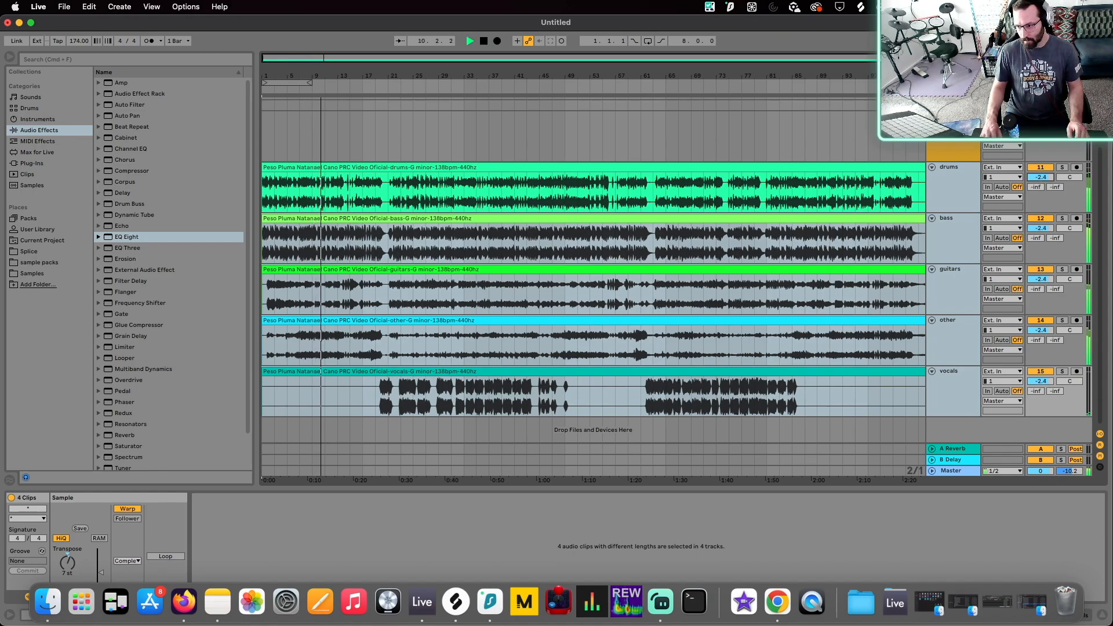
- Deselect the clips and solo stems during playback, first "other", adding vocals, guitars, drums and bass until all five are soloed
{"action": "left_click", "coordinate": [292, 413]}
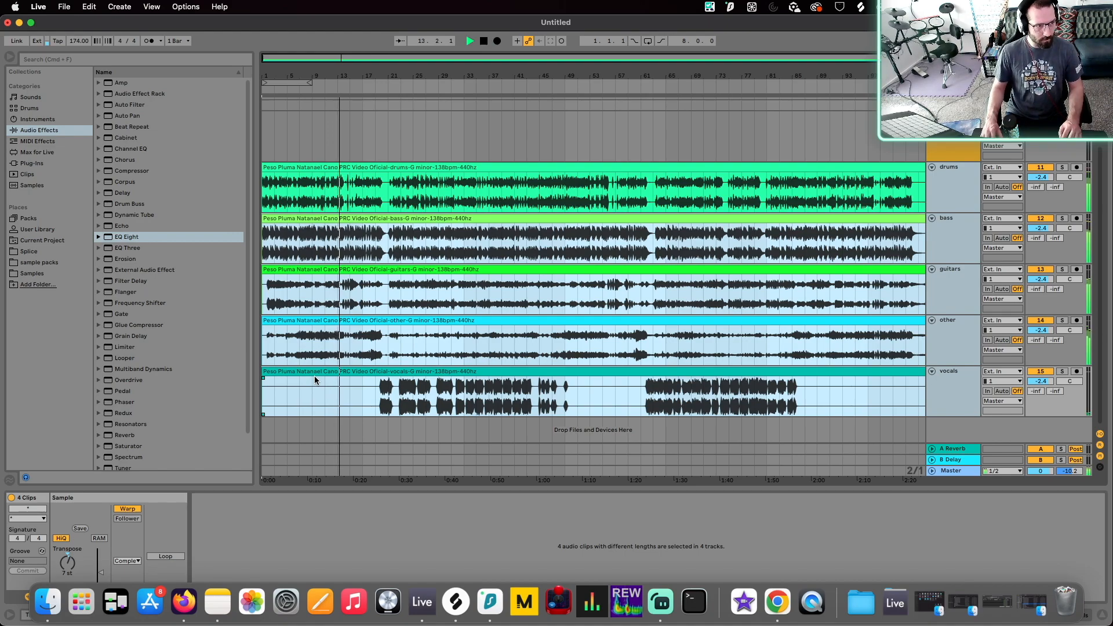
{"action": "key", "text": "plus"}
{"action": "key", "text": "plus"}
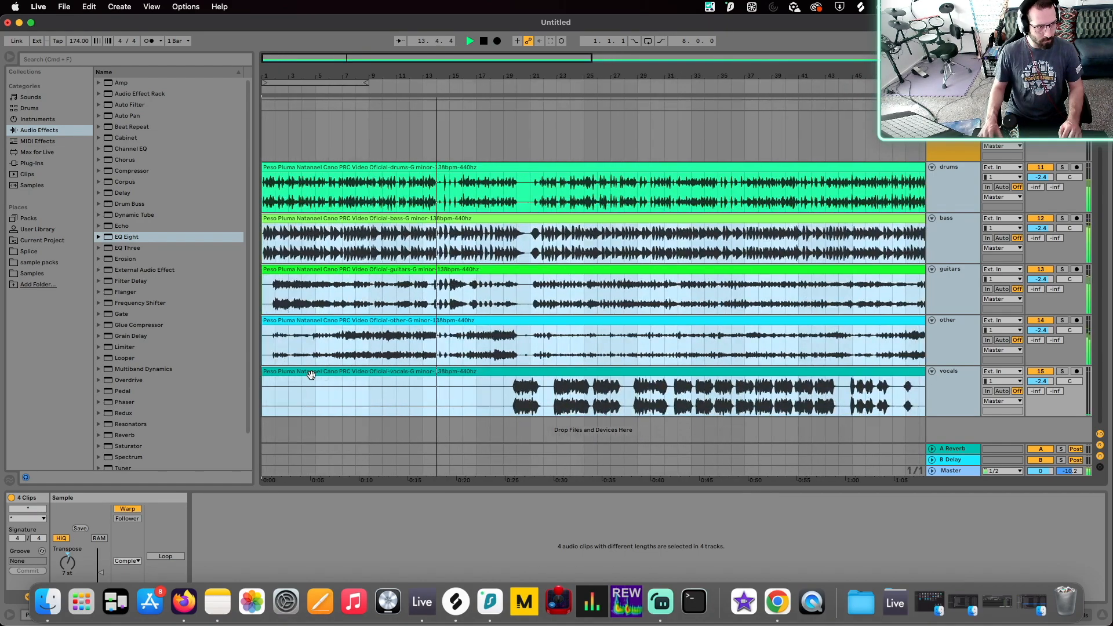
{"action": "left_click", "coordinate": [448, 120]}
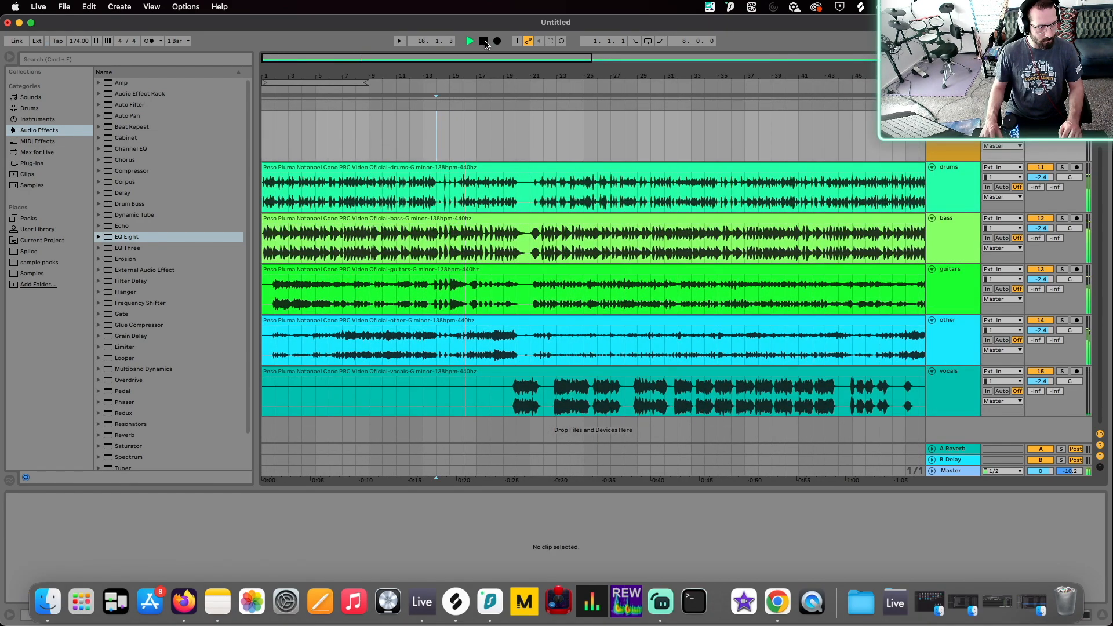
{"action": "left_click", "coordinate": [1062, 321]}
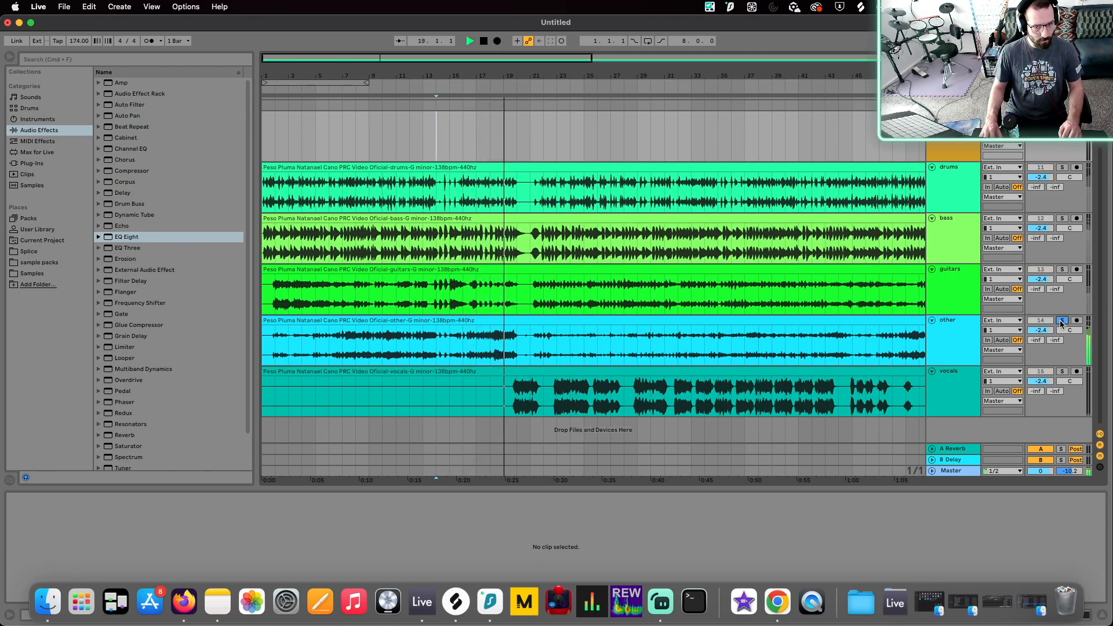
{"action": "left_click", "coordinate": [1062, 321]}
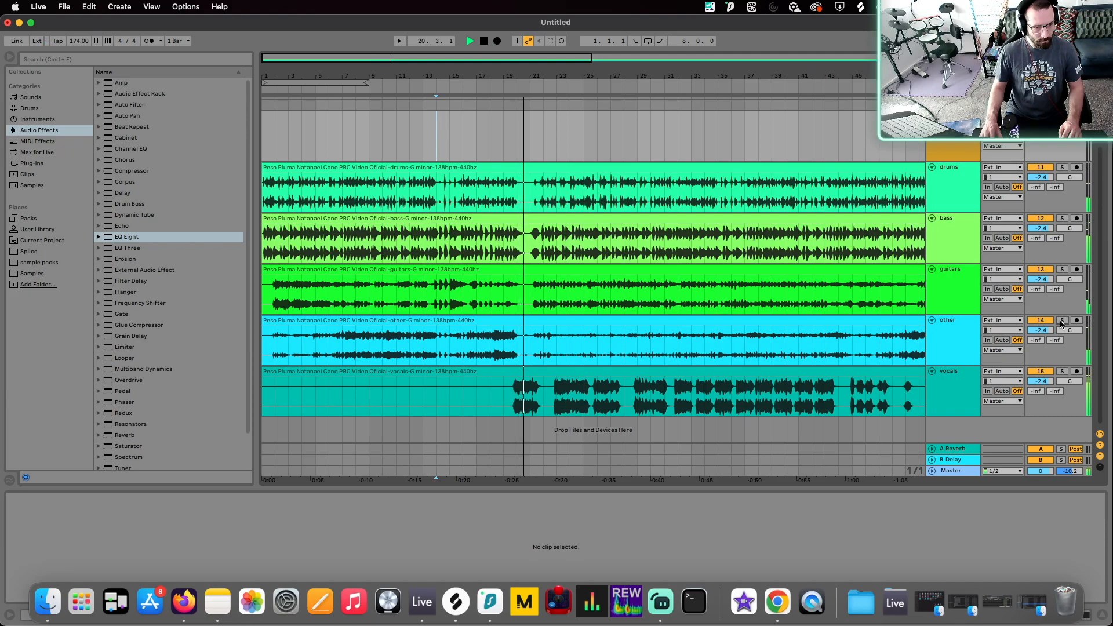
{"action": "left_click", "coordinate": [1062, 371]}
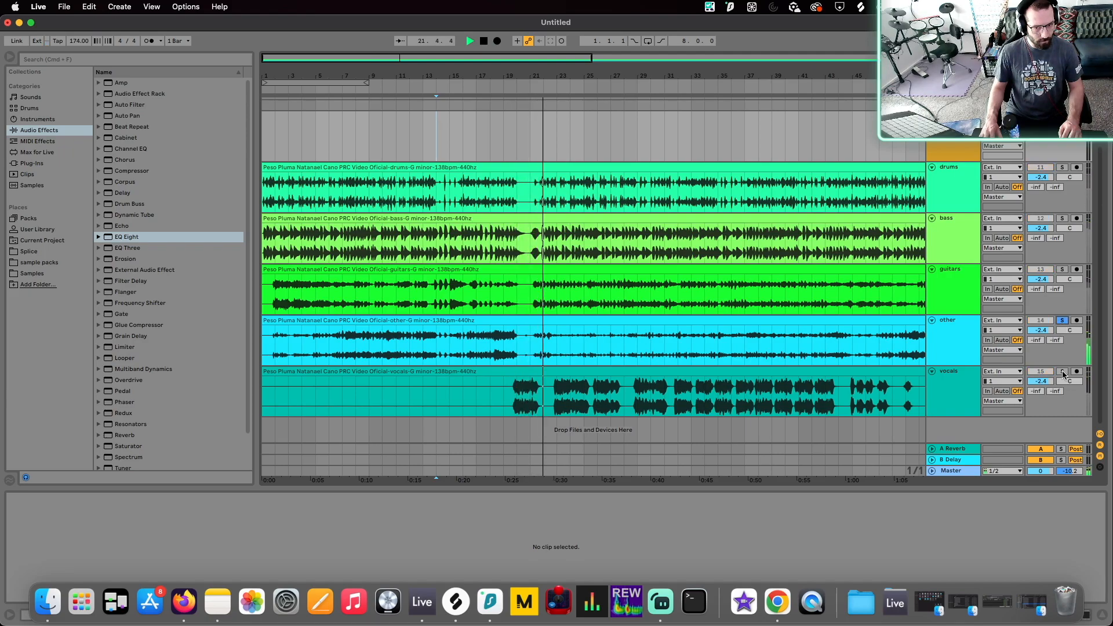
{"action": "left_click", "coordinate": [1062, 270]}
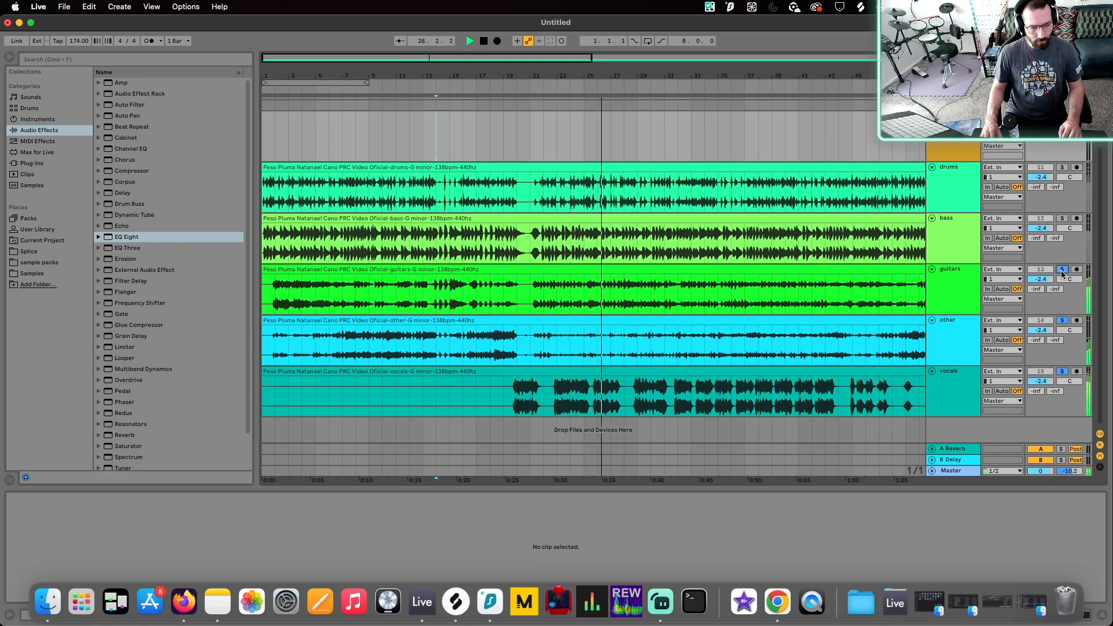
{"action": "left_click", "coordinate": [1060, 167]}
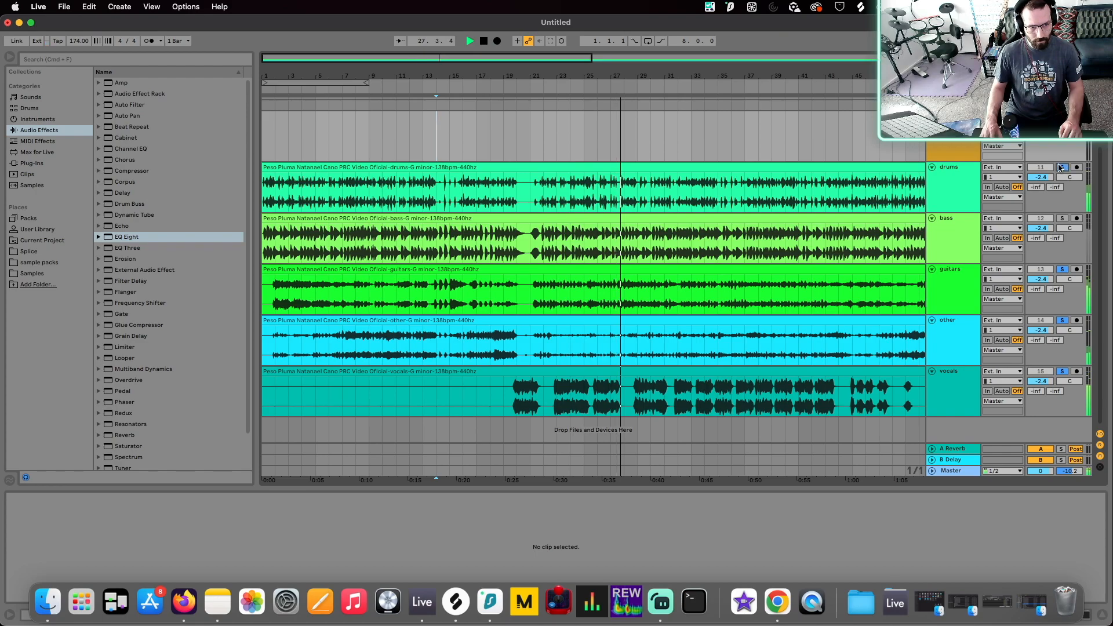
{"action": "left_click", "coordinate": [1062, 219]}
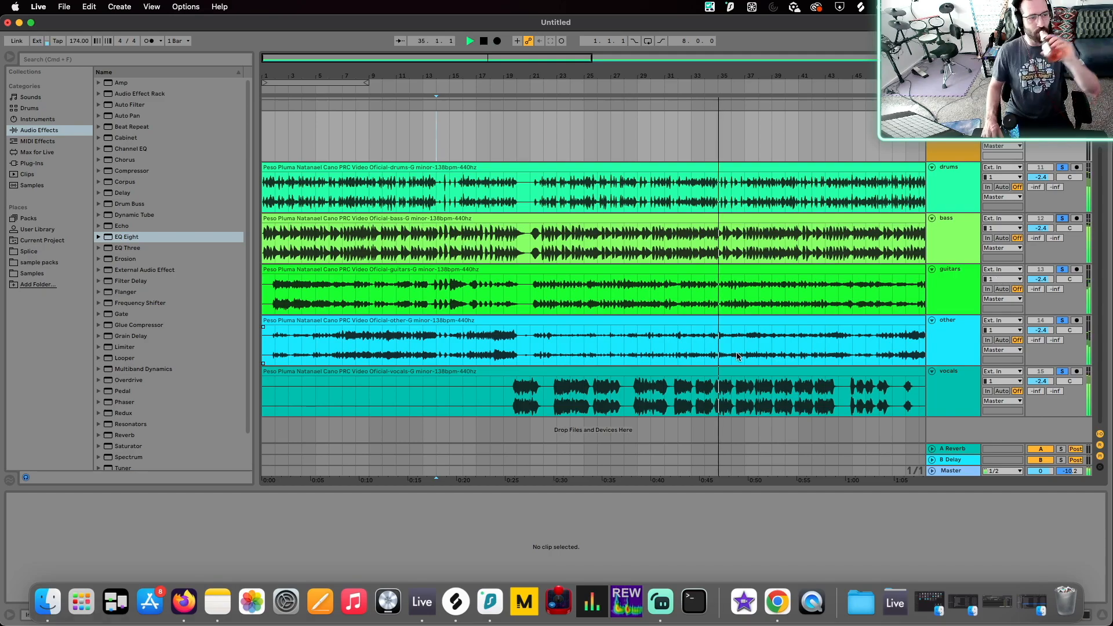
- Launch Splice, switch back to Ableton Live, and stop playback with the position at the start of the arrangement
{"action": "left_click", "coordinate": [455, 615]}
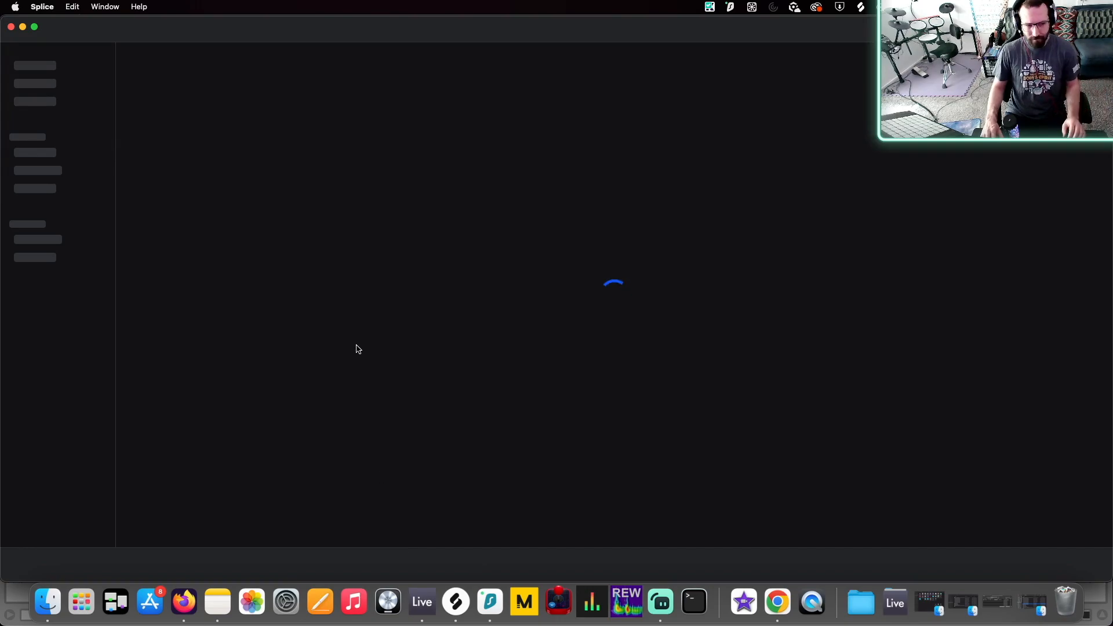
{"action": "left_click", "coordinate": [422, 602]}
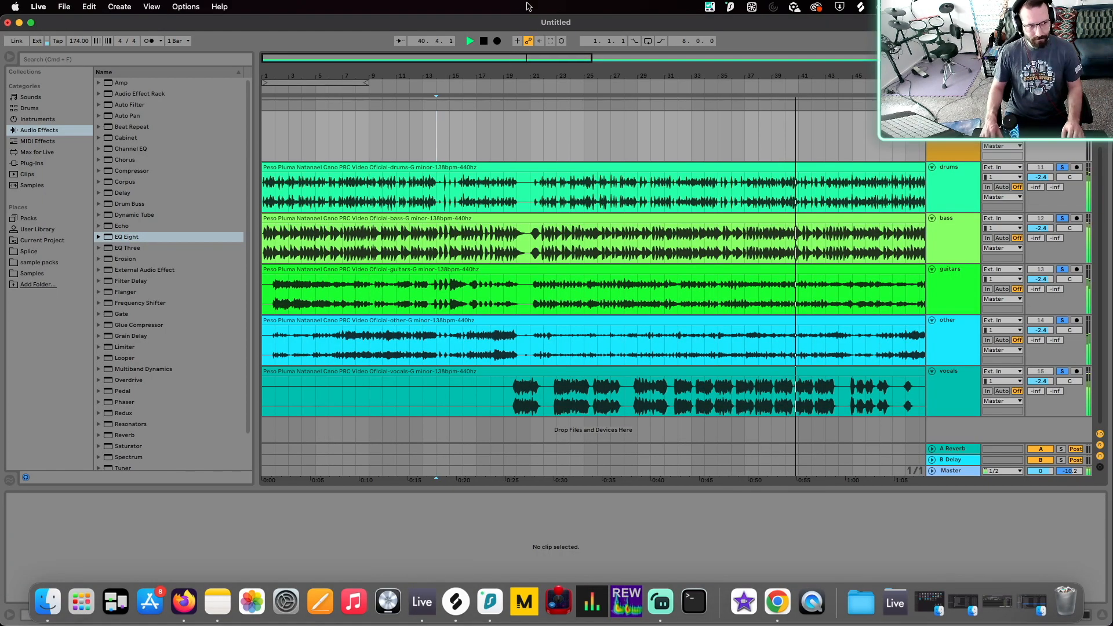
{"action": "key", "text": "space"}
{"action": "key", "text": "minus"}
{"action": "key", "text": "minus"}
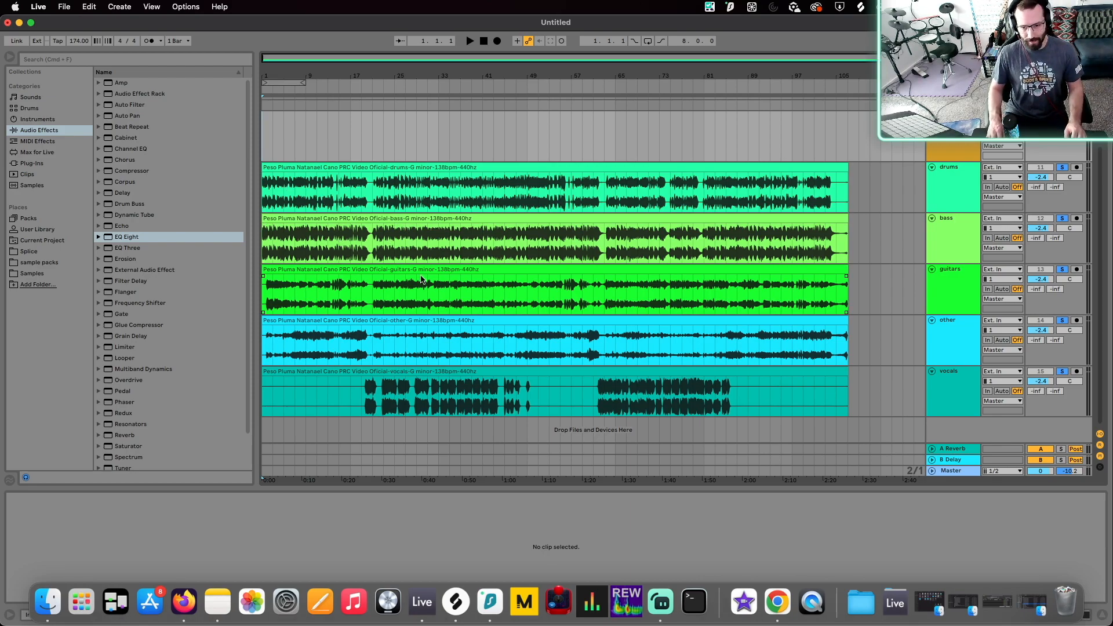
- Switch to Splice and search its sample library for "drum and bass"
{"action": "left_click", "coordinate": [455, 602]}
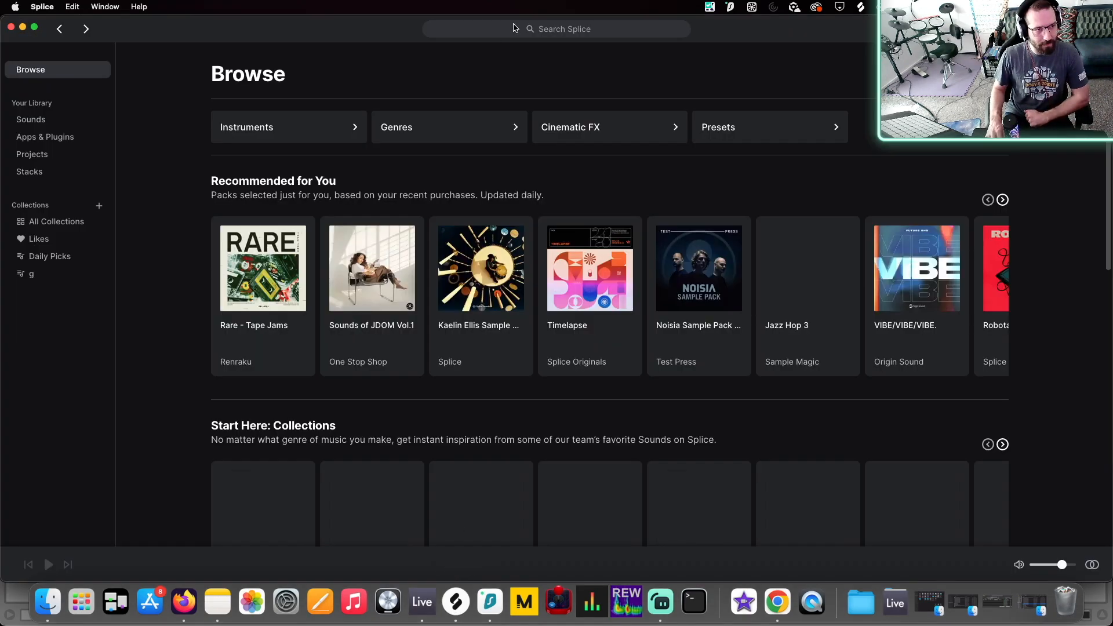
{"action": "left_click", "coordinate": [550, 32]}
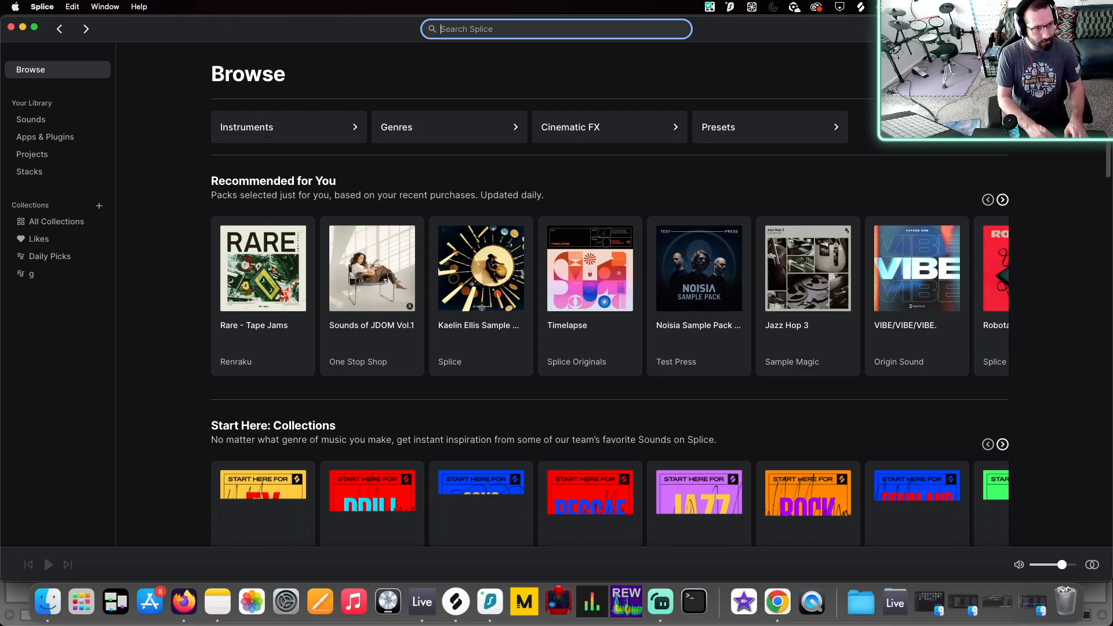
{"action": "type", "text": "drum"}
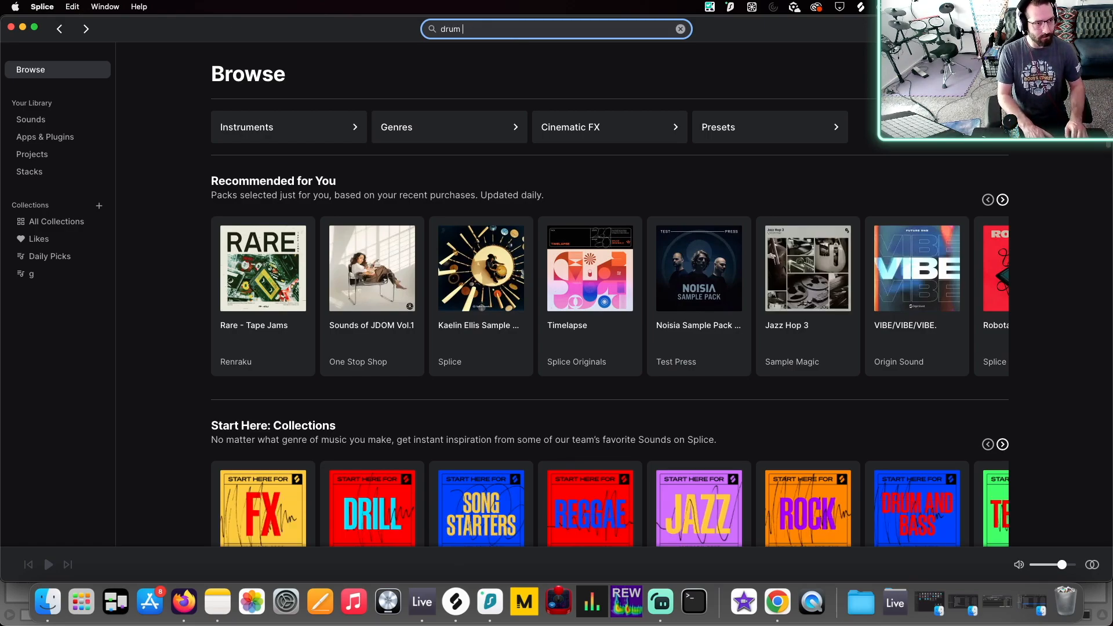
{"action": "key", "text": "BackSpace"}
{"action": "key", "text": "BackSpace"}
{"action": "key", "text": "BackSpace"}
{"action": "key", "text": "BackSpace"}
{"action": "key", "text": "BackSpace"}
{"action": "type", "text": "dr"}
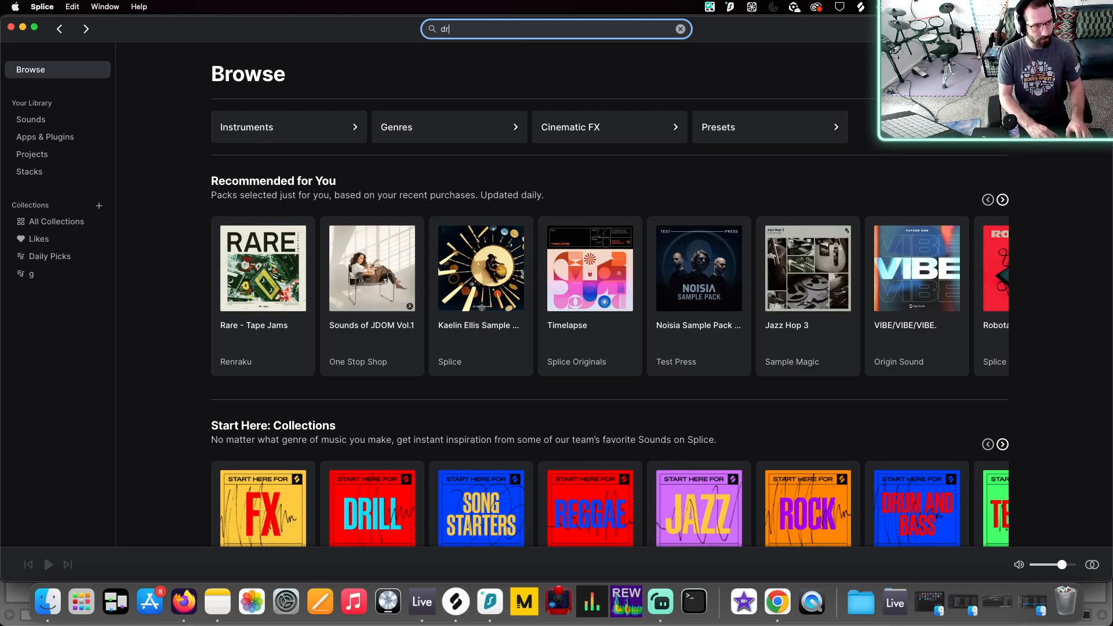
{"action": "type", "text": "um and bass"}
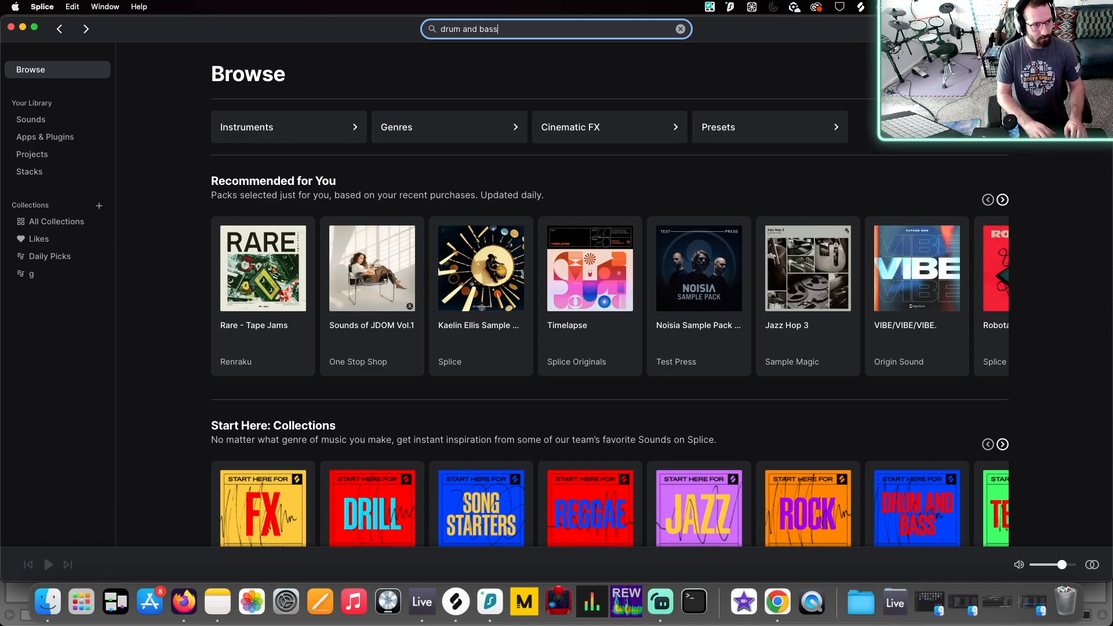
{"action": "key", "text": "Return"}
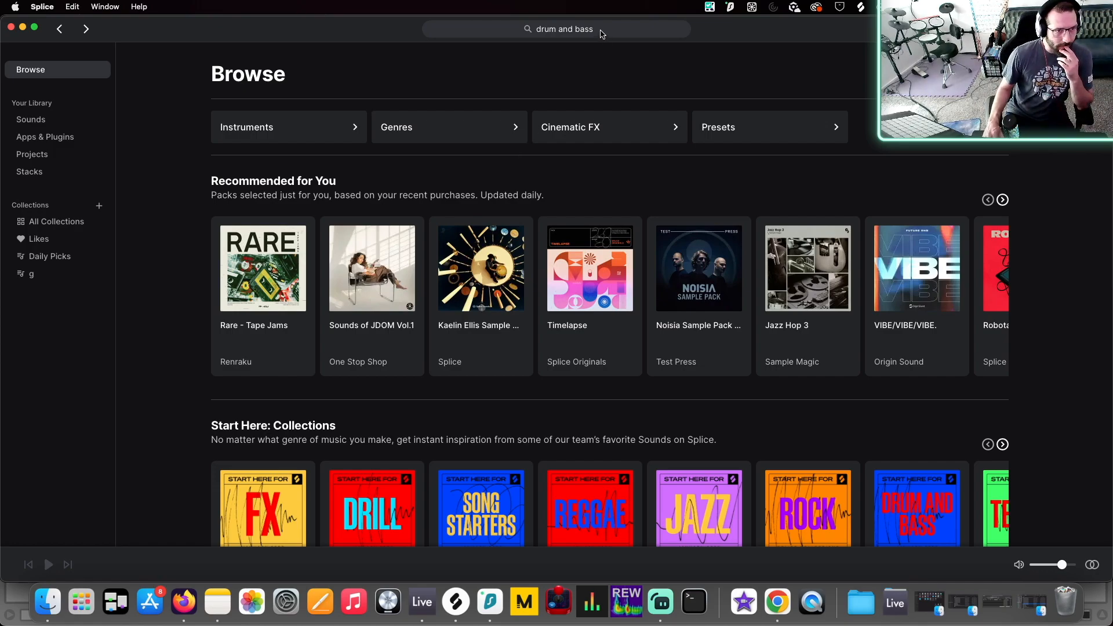
{"action": "left_click", "coordinate": [600, 31]}
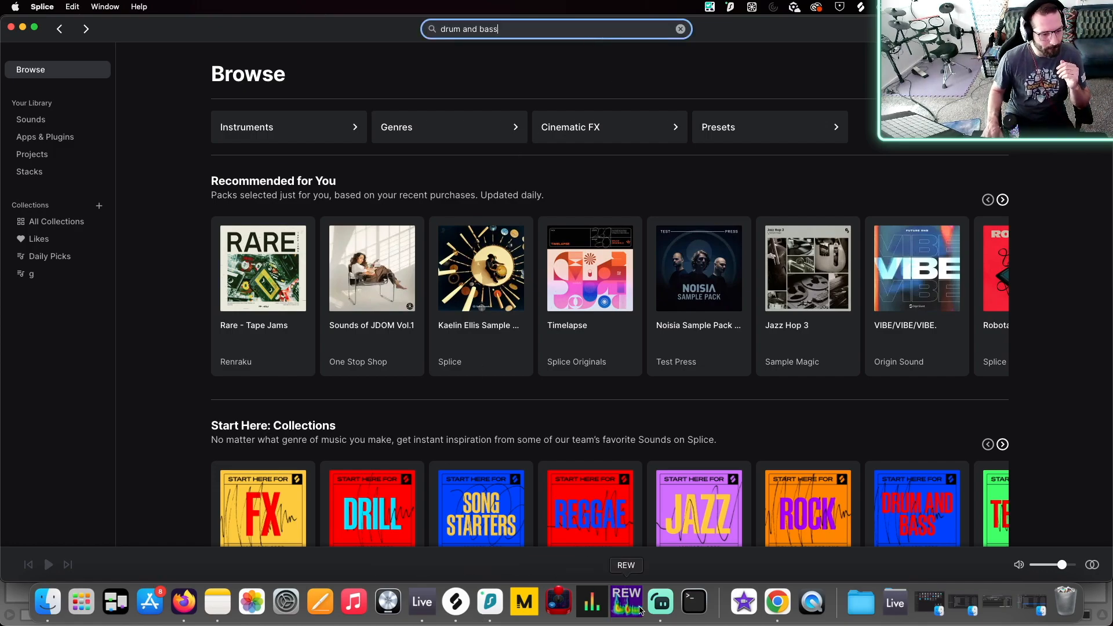
{"action": "key", "text": "Return"}
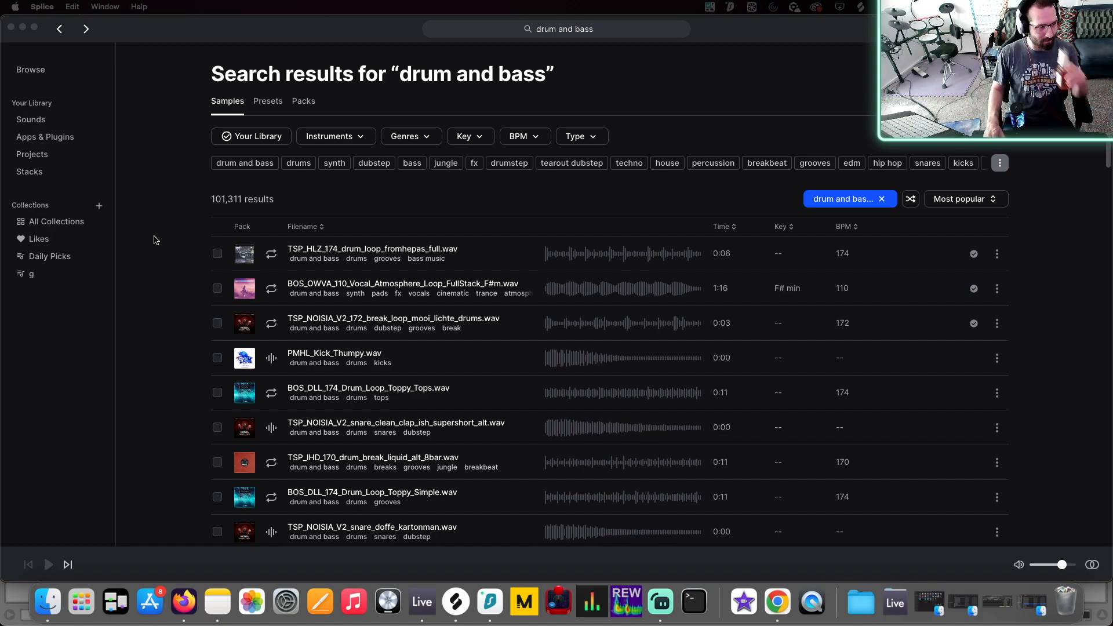
- Look through the drum and bass search results for a suitable drum loop
{"action": "scroll", "coordinate": [274, 349], "scroll_direction": "down", "scroll_amount": 1}
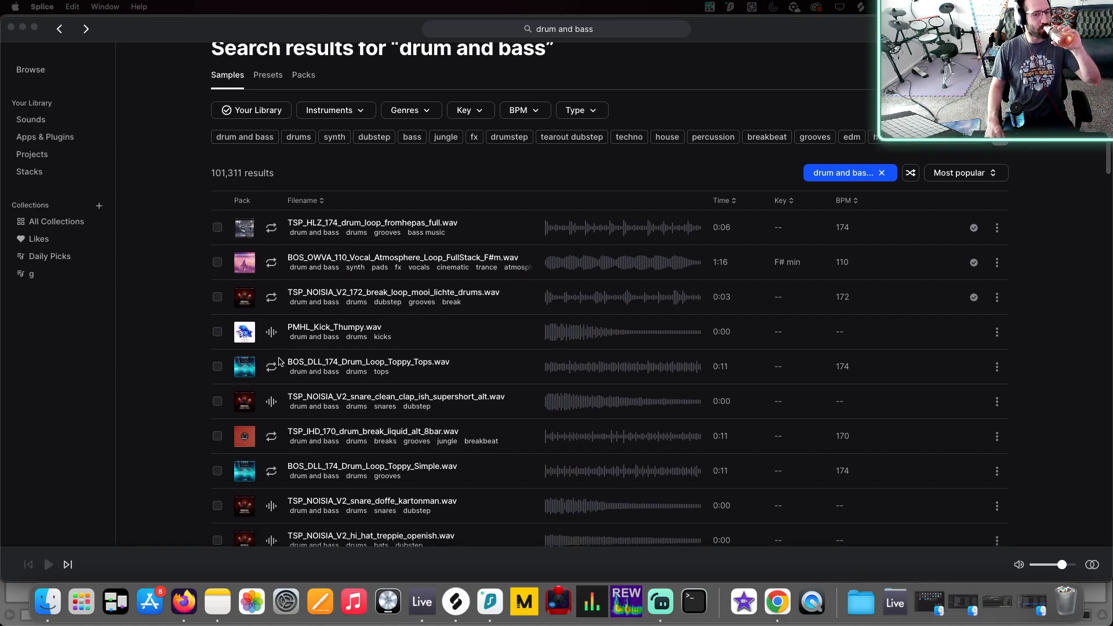
{"action": "scroll", "coordinate": [269, 160], "scroll_direction": "up", "scroll_amount": 1}
{"action": "left_click", "coordinate": [231, 164]}
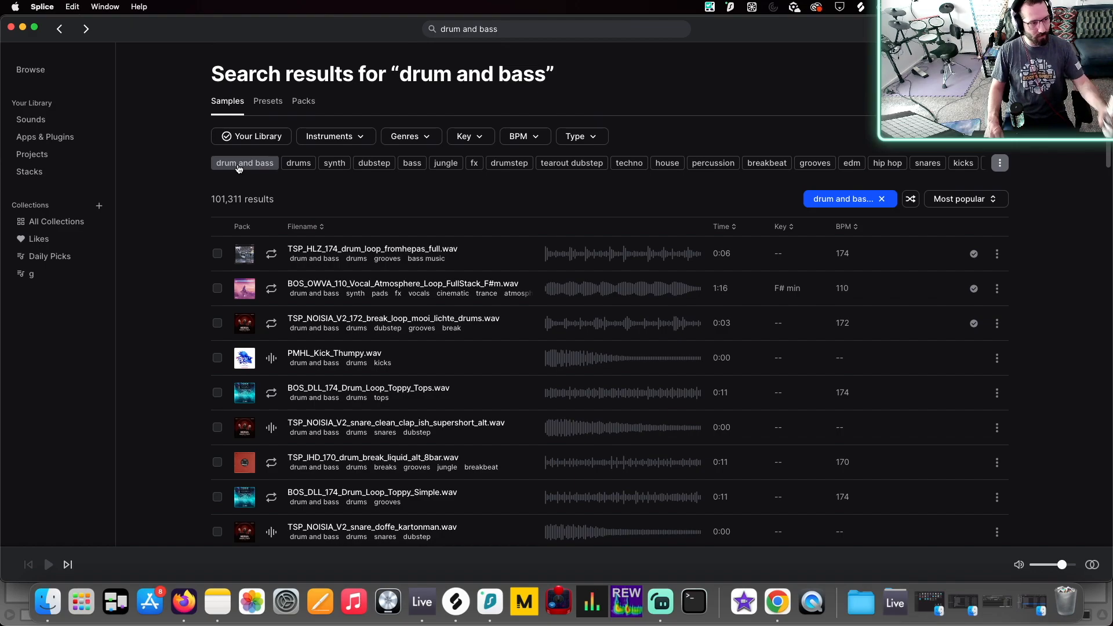
{"action": "left_click", "coordinate": [277, 168]}
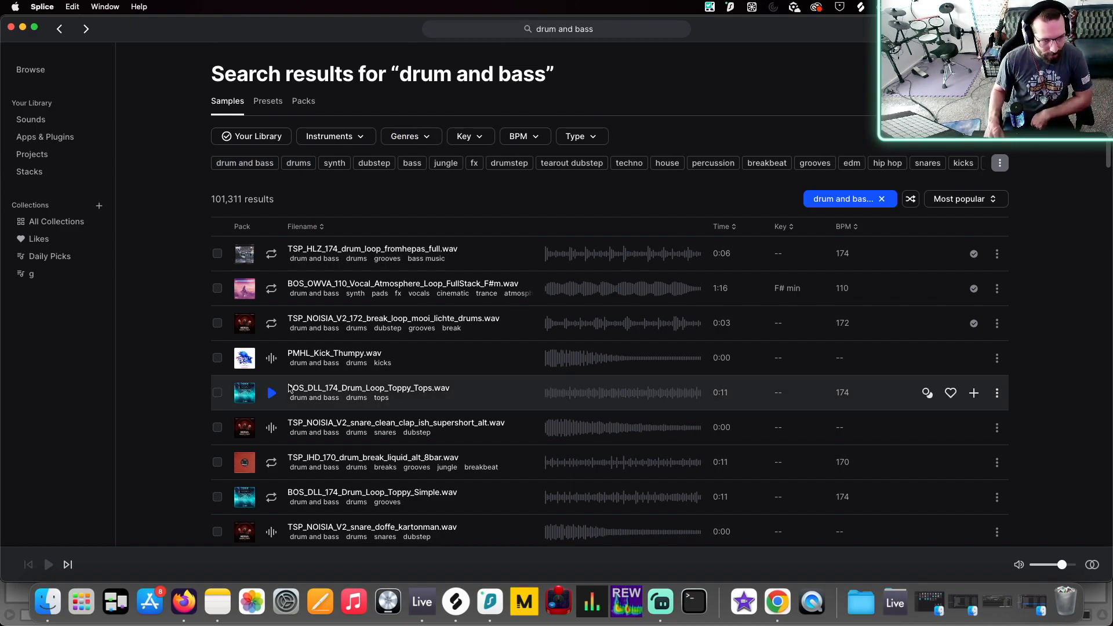
{"action": "scroll", "coordinate": [272, 397], "scroll_direction": "down", "scroll_amount": 8}
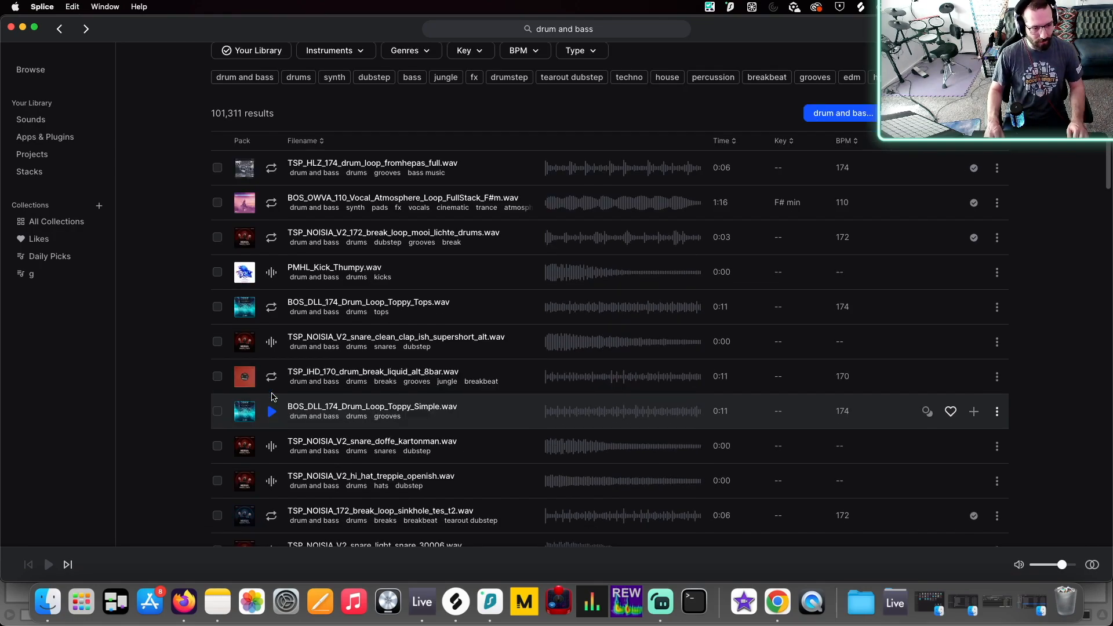
{"action": "scroll", "coordinate": [278, 405], "scroll_direction": "down", "scroll_amount": 4}
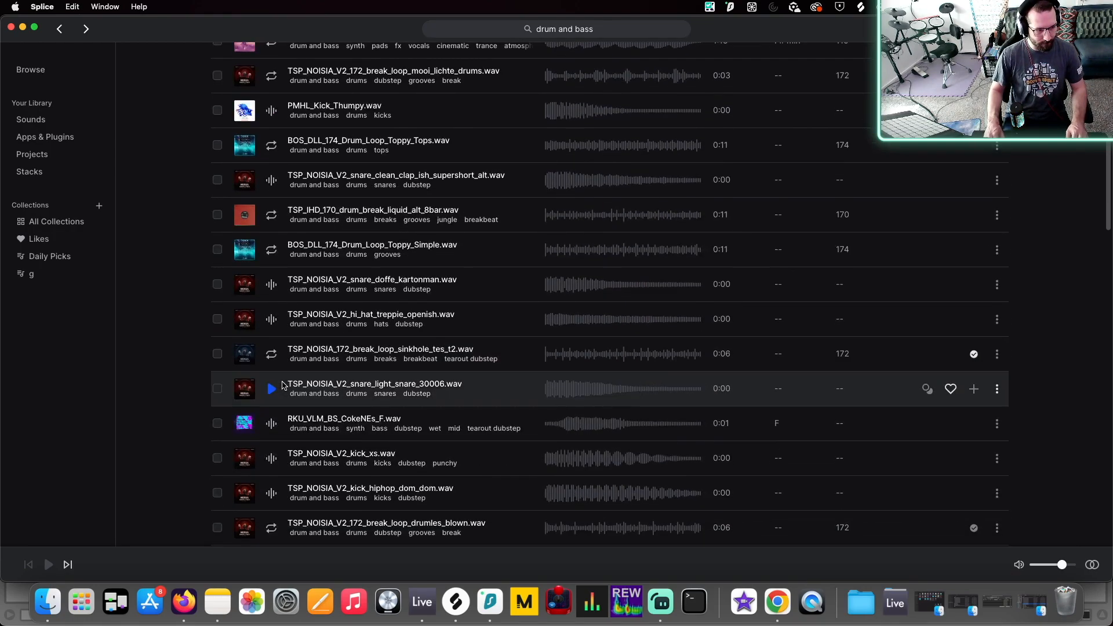
{"action": "scroll", "coordinate": [276, 435], "scroll_direction": "down", "scroll_amount": 2}
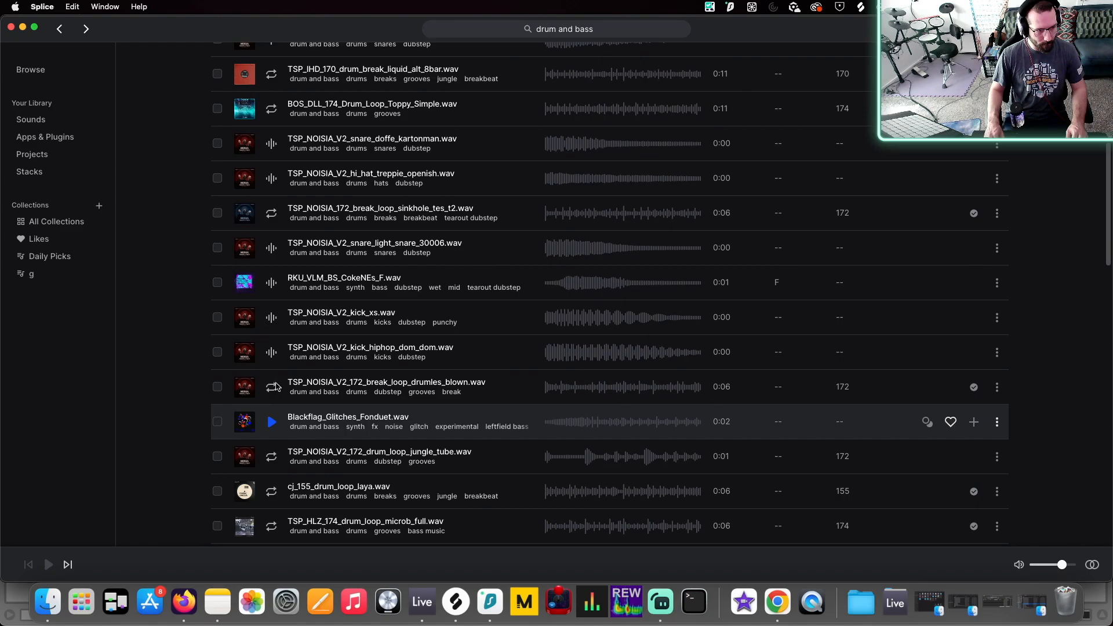
{"action": "scroll", "coordinate": [318, 400], "scroll_direction": "down", "scroll_amount": 2}
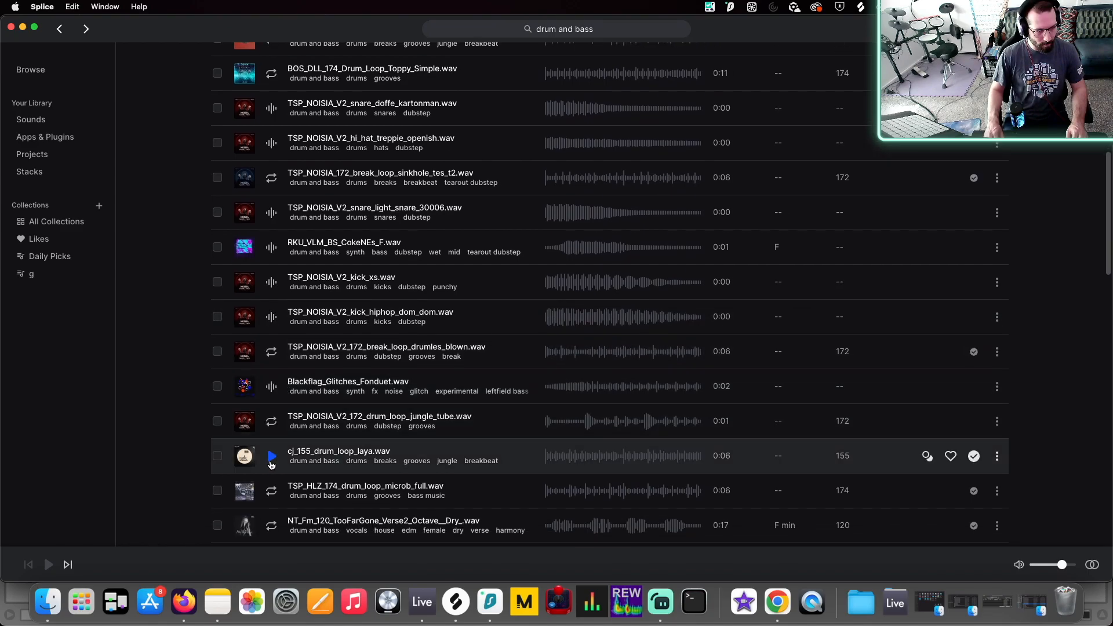
- Preview the loop cj_155_drum_loop_laya.wav and lower the sample preview volume slightly
{"action": "left_click", "coordinate": [272, 457]}
{"action": "left_click", "coordinate": [269, 463]}
{"action": "scroll", "coordinate": [985, 388], "scroll_direction": "up", "scroll_amount": 15}
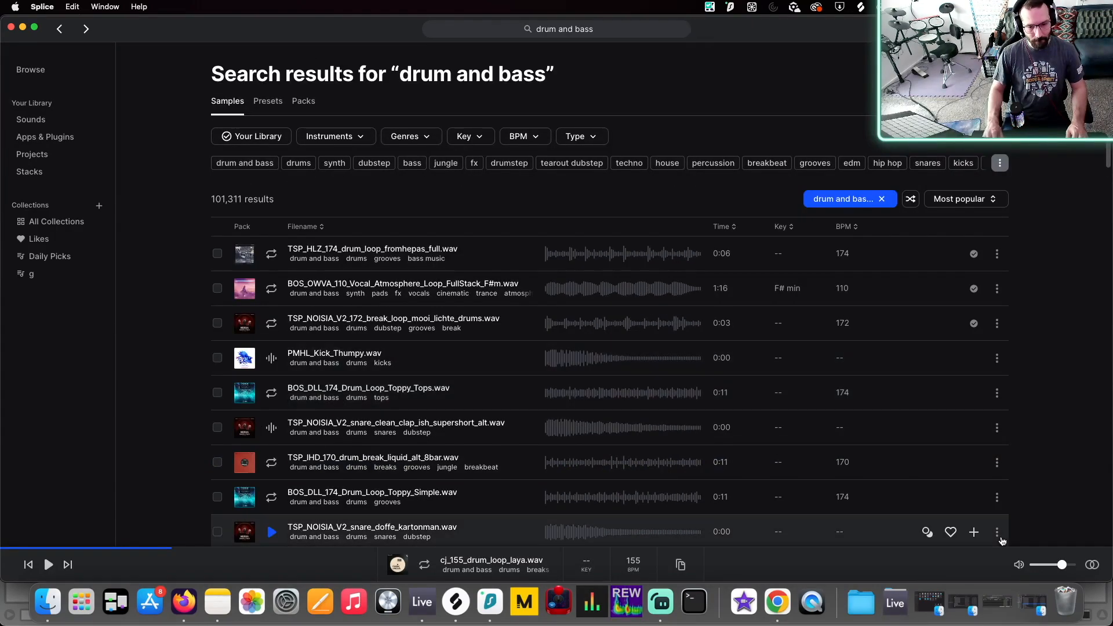
{"action": "left_click_drag", "start_coordinate": [1059, 570], "coordinate": [1053, 568]}
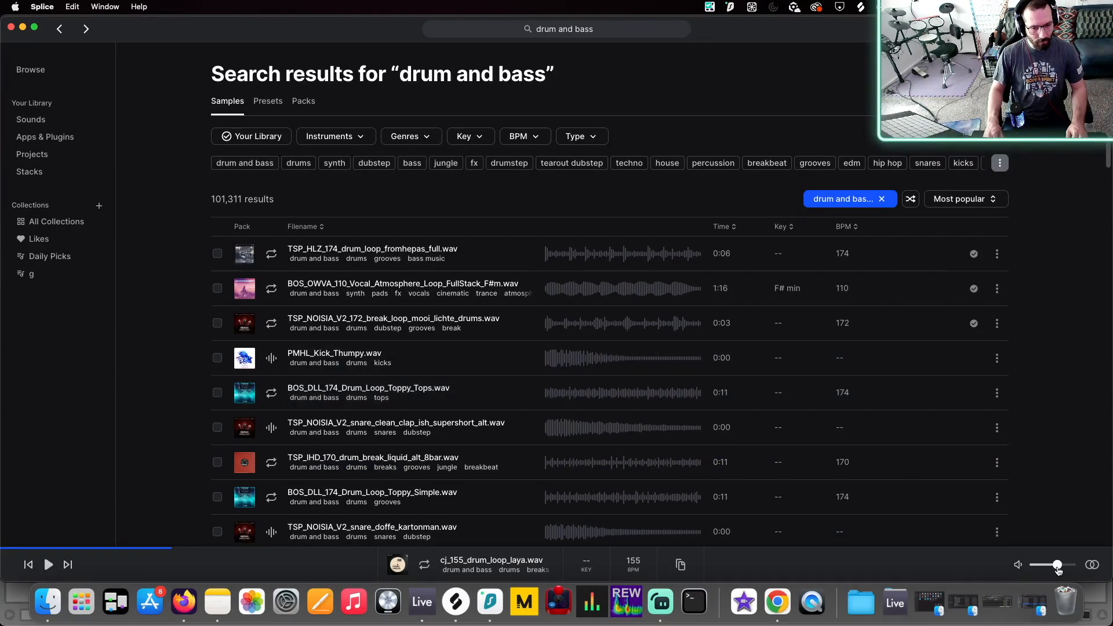
- Filter the search results to Loops tagged "drum and bass" and "drums"
{"action": "left_click", "coordinate": [588, 144]}
{"action": "left_click", "coordinate": [572, 174]}
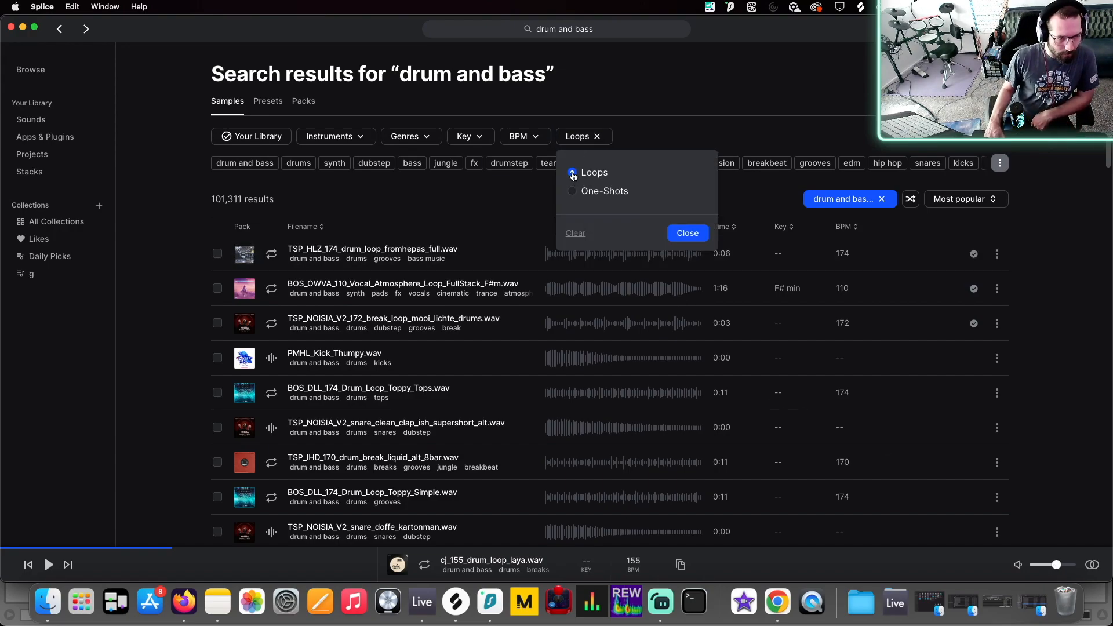
{"action": "left_click", "coordinate": [690, 236]}
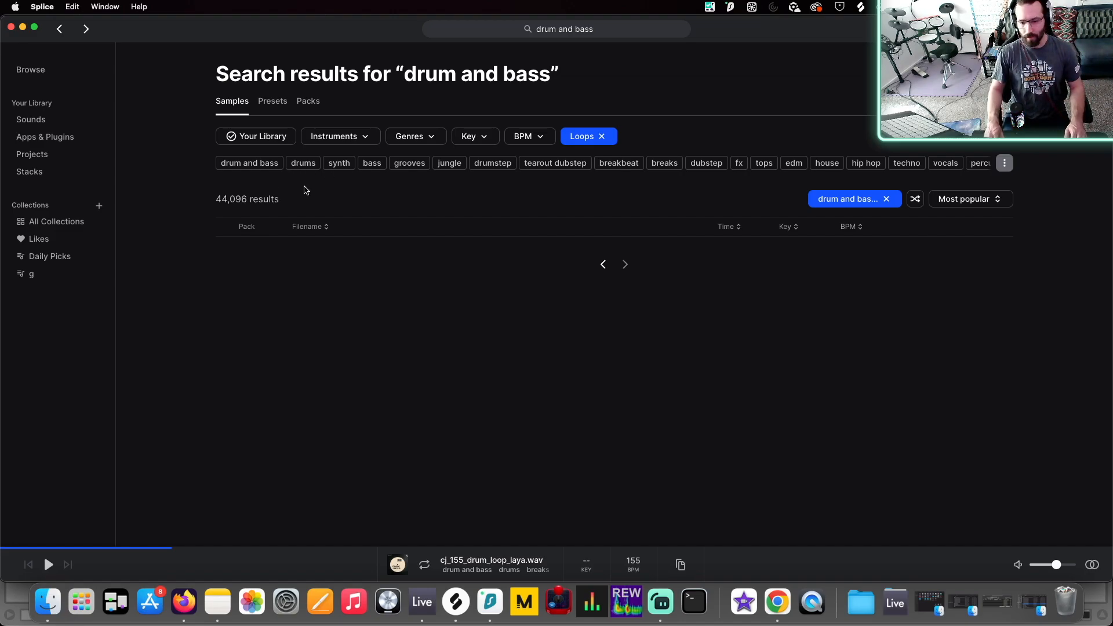
{"action": "left_click", "coordinate": [250, 163]}
{"action": "left_click", "coordinate": [312, 168]}
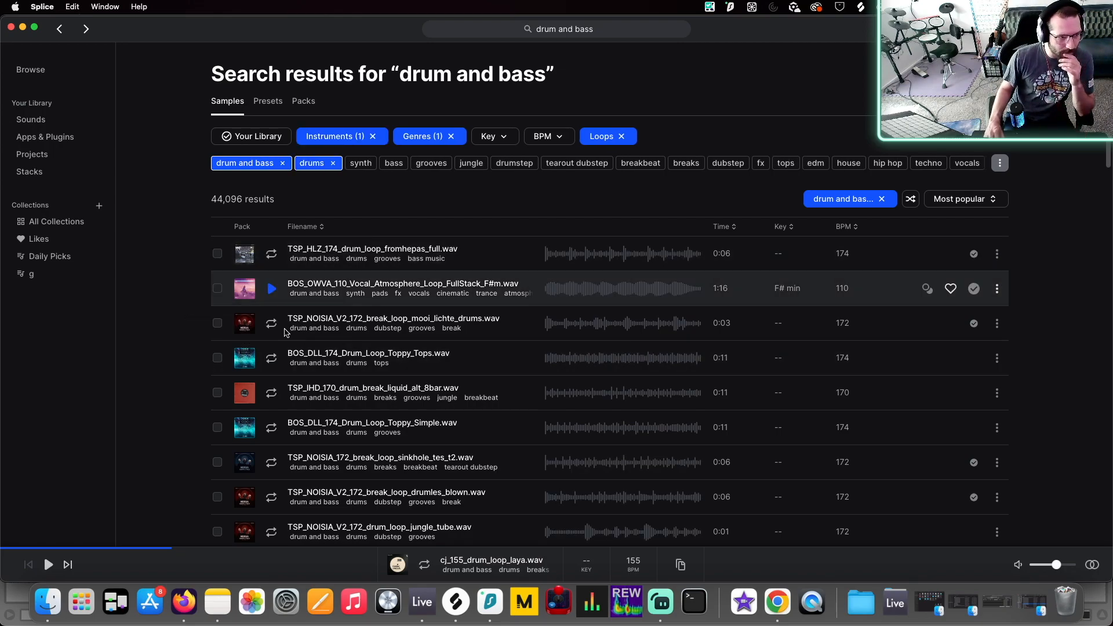
- Audition BOS_DLL_174_Drum_Loop_Toppy_Simple.wav and add it to the sample library
{"action": "scroll", "coordinate": [284, 332], "scroll_direction": "down", "scroll_amount": 1}
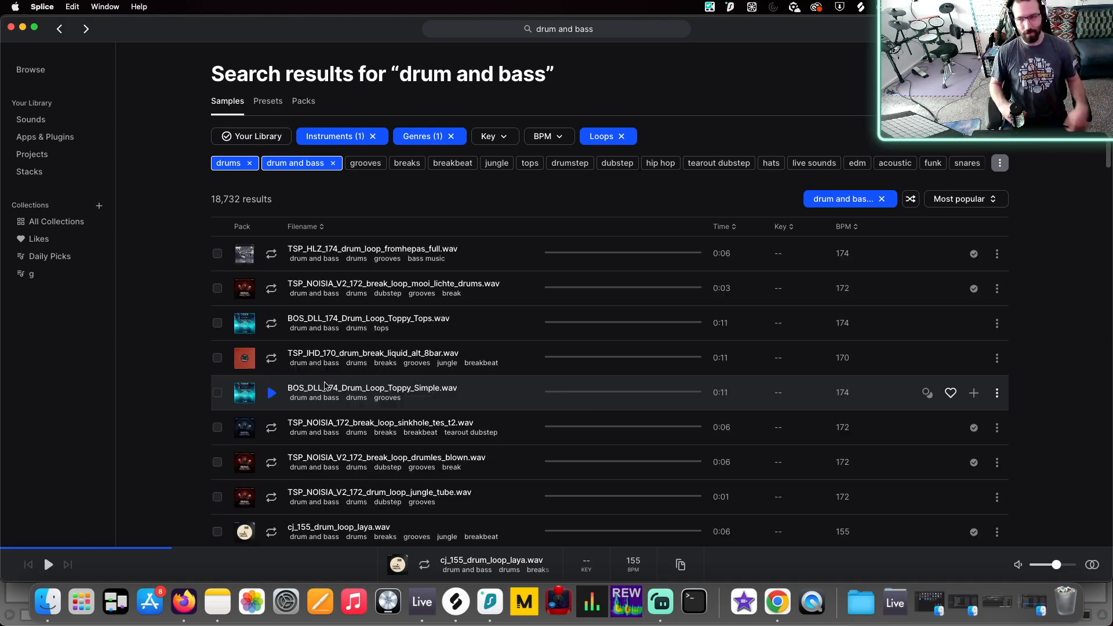
{"action": "left_click", "coordinate": [272, 393]}
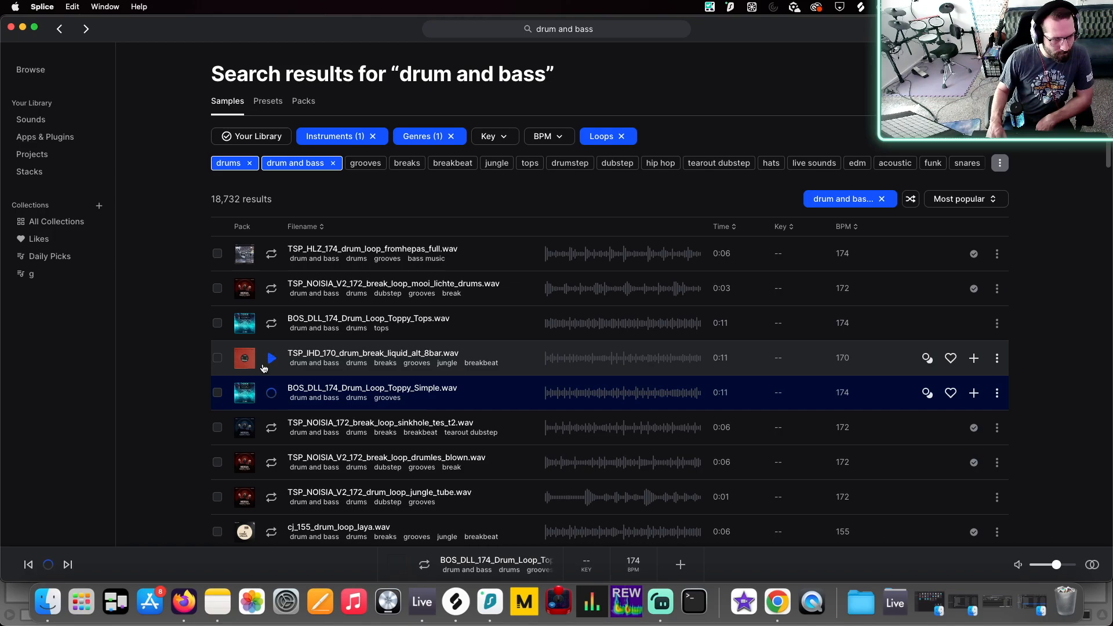
{"action": "scroll", "coordinate": [264, 369], "scroll_direction": "down", "scroll_amount": 1}
{"action": "scroll", "coordinate": [263, 369], "scroll_direction": "down", "scroll_amount": 3}
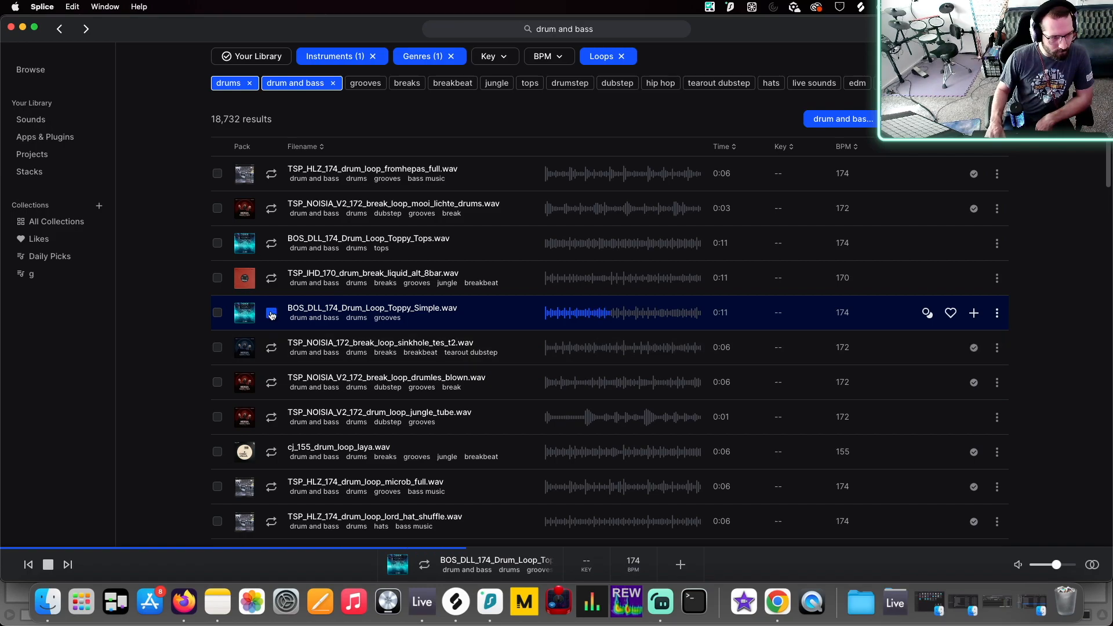
{"action": "left_click", "coordinate": [271, 314]}
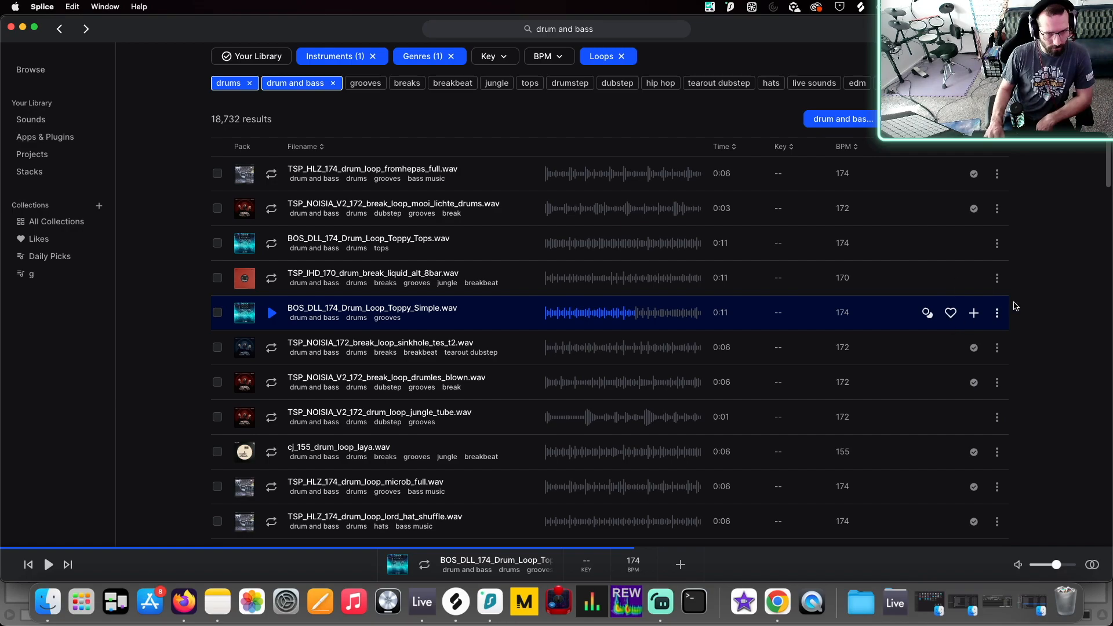
{"action": "left_click", "coordinate": [974, 313]}
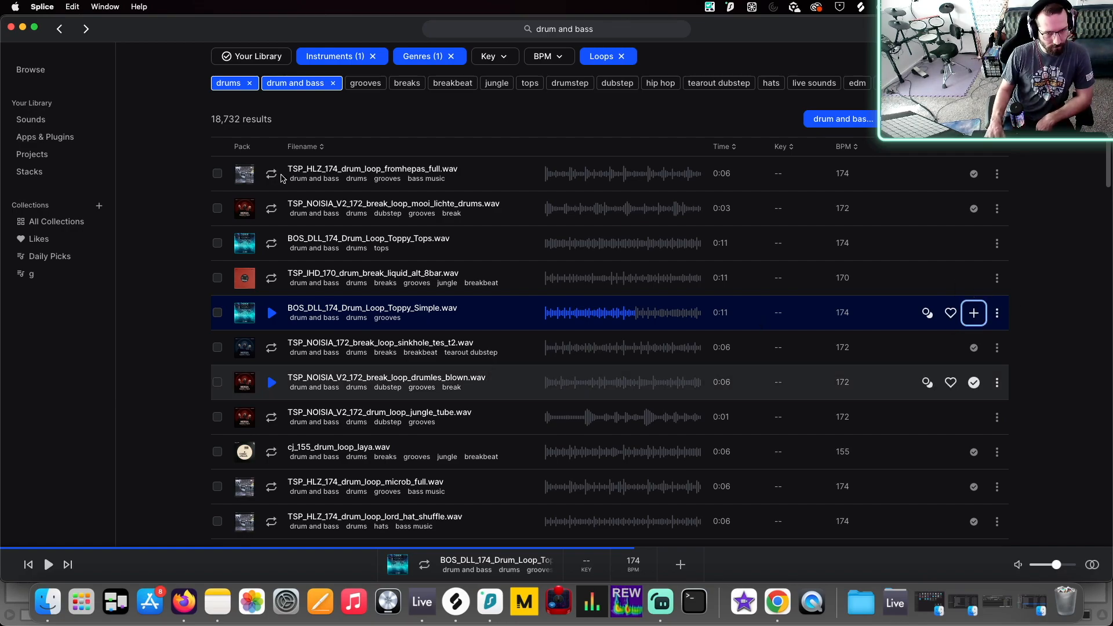
- Bring the Toppy Simple drum loop into Ableton Live on a new audio track below the vocals, starting at bar 9
{"action": "left_click_drag", "start_coordinate": [133, 35], "coordinate": [1112, 165]}
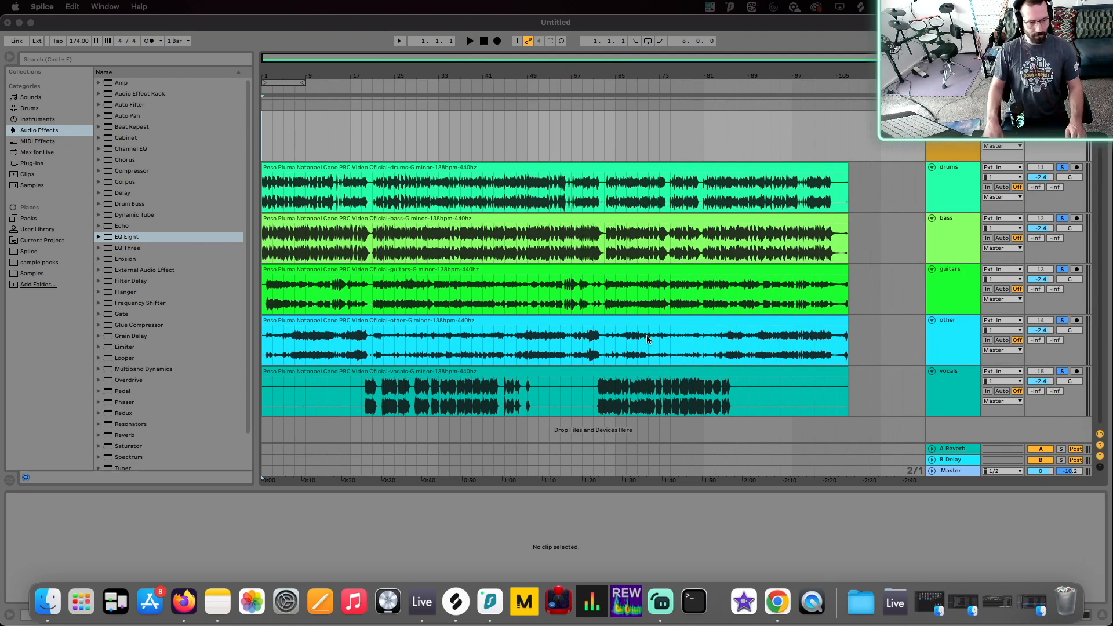
{"action": "mouse_move", "coordinate": [310, 430]}
{"action": "left_mouse_down"}
{"action": "mouse_move", "coordinate": [303, 434]}
{"action": "mouse_move", "coordinate": [300, 415]}
{"action": "left_mouse_up"}
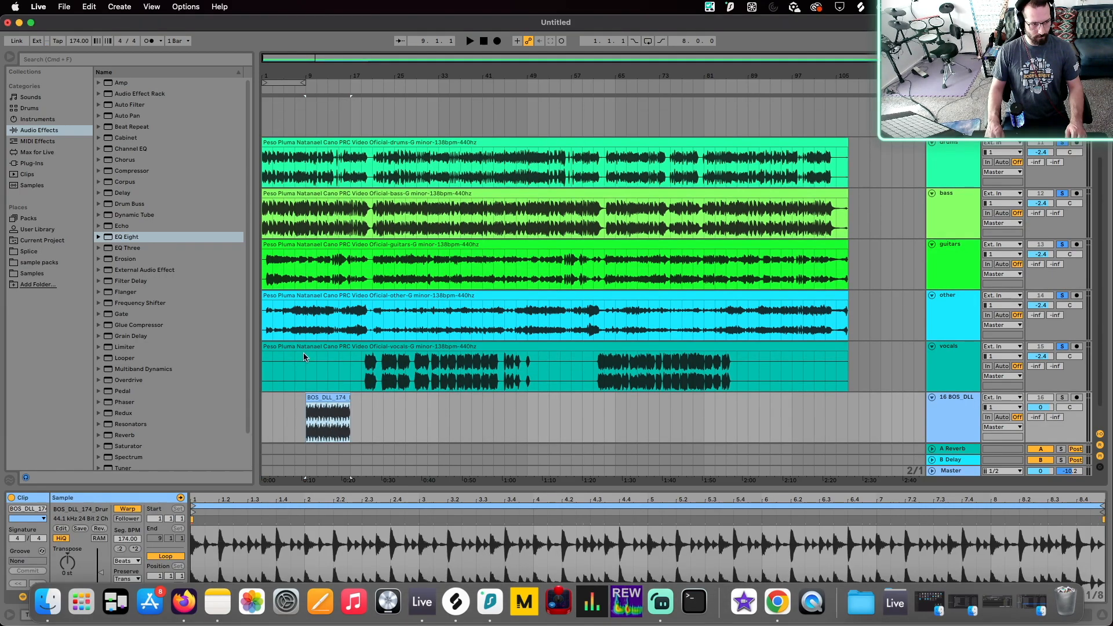
- Play the arrangement from the start, locate where the guitars enter just before bar 2, and restart playback from that point
{"action": "left_click", "coordinate": [486, 42]}
{"action": "key", "text": "space"}
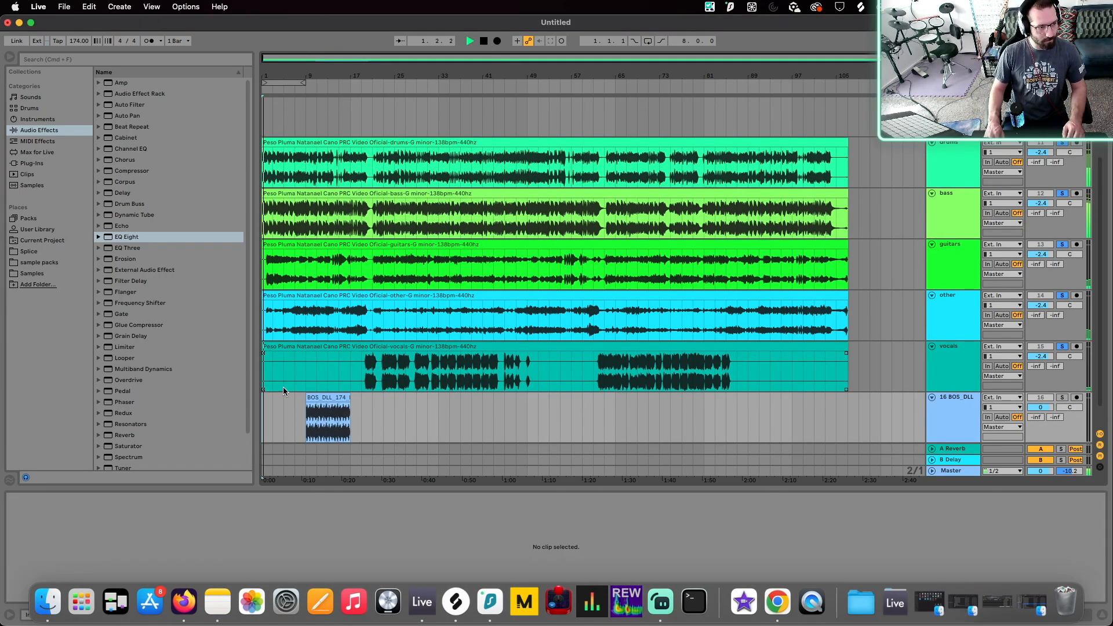
{"action": "scroll", "coordinate": [283, 388], "scroll_direction": "up", "scroll_amount": 5}
{"action": "scroll", "coordinate": [282, 387], "scroll_direction": "up", "scroll_amount": 6}
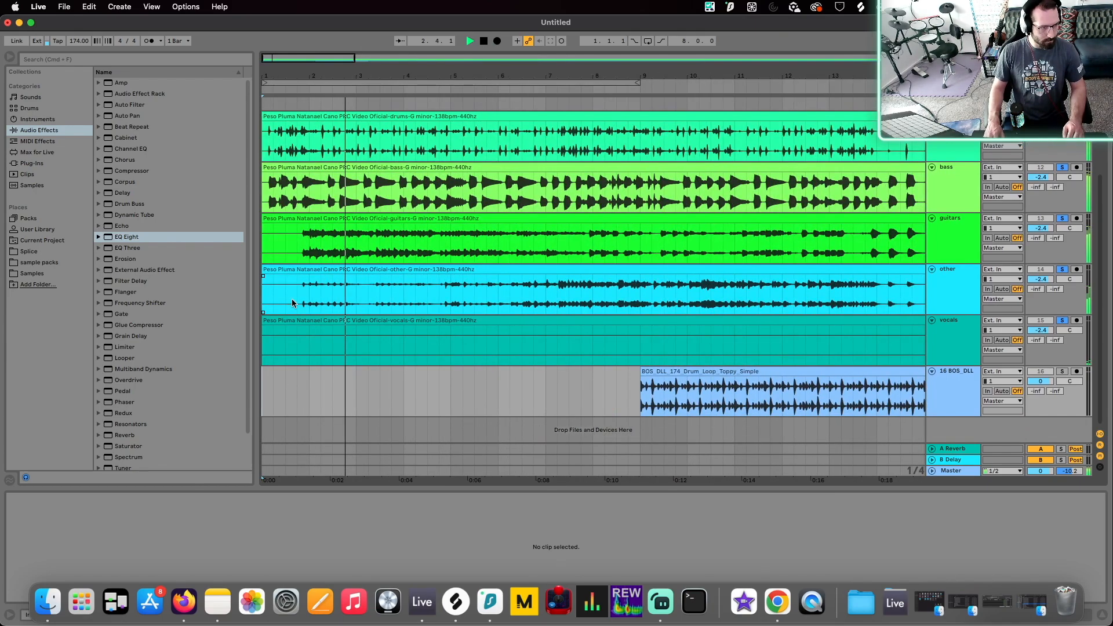
{"action": "left_click", "coordinate": [301, 332]}
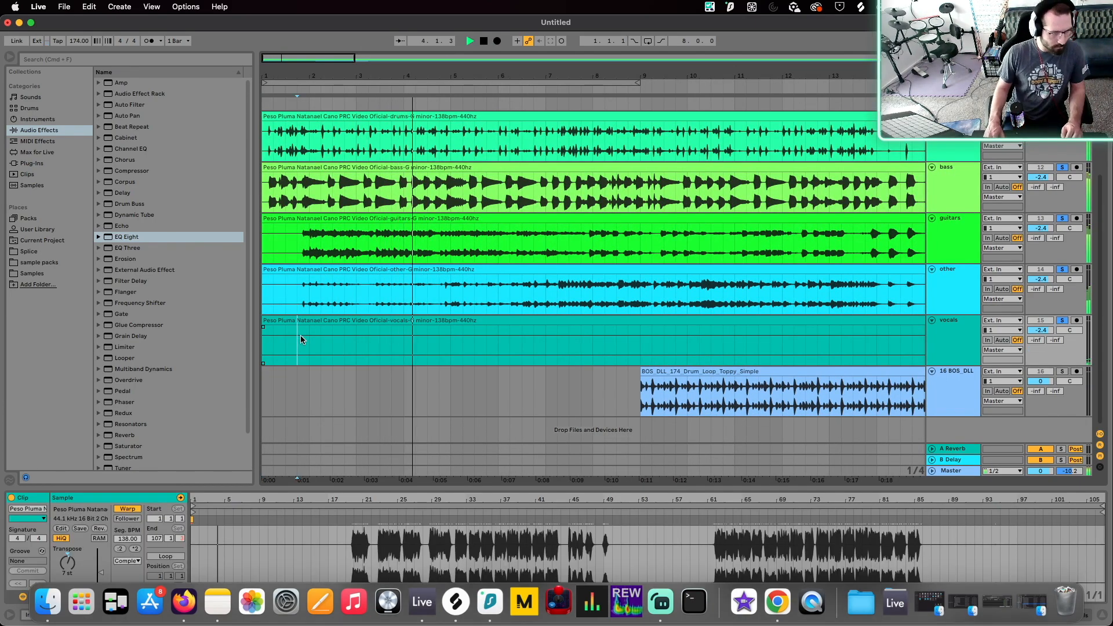
{"action": "scroll", "coordinate": [302, 325], "scroll_direction": "up", "scroll_amount": 5}
{"action": "left_click", "coordinate": [306, 303]}
{"action": "key", "text": "space"}
{"action": "key", "text": "space"}
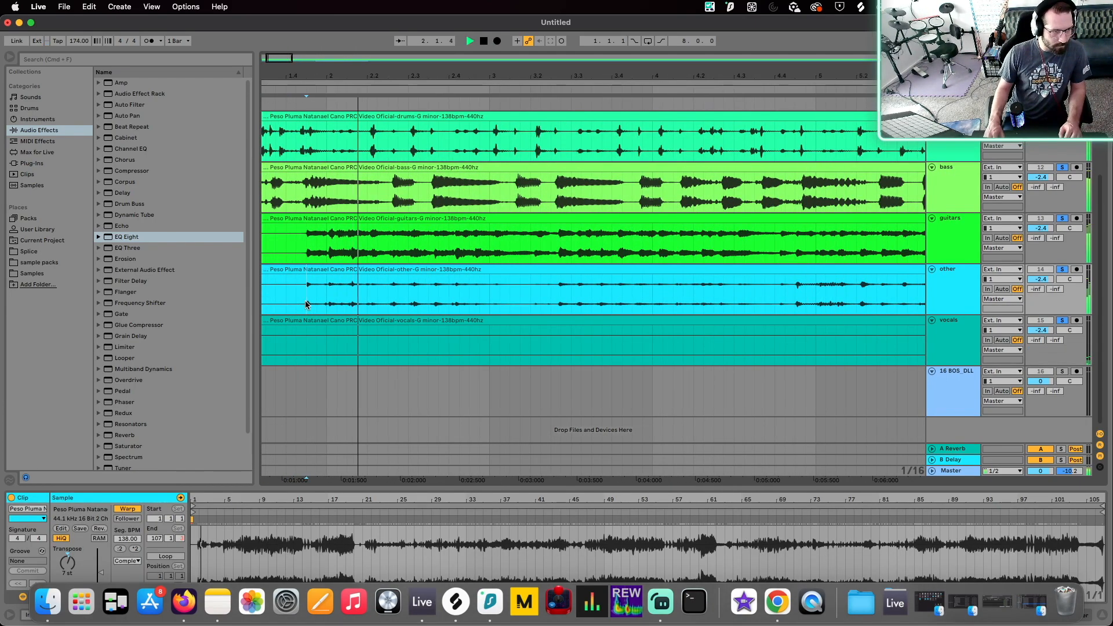
- Split all five stem clips, from drums to vocals, at the guitar entry at 1.4.3
{"action": "left_click_drag", "start_coordinate": [309, 355], "coordinate": [304, 151]}
{"action": "key", "text": "super+e"}
{"action": "scroll", "coordinate": [302, 204], "scroll_direction": "down", "scroll_amount": 5}
{"action": "scroll", "coordinate": [302, 204], "scroll_direction": "down", "scroll_amount": 4}
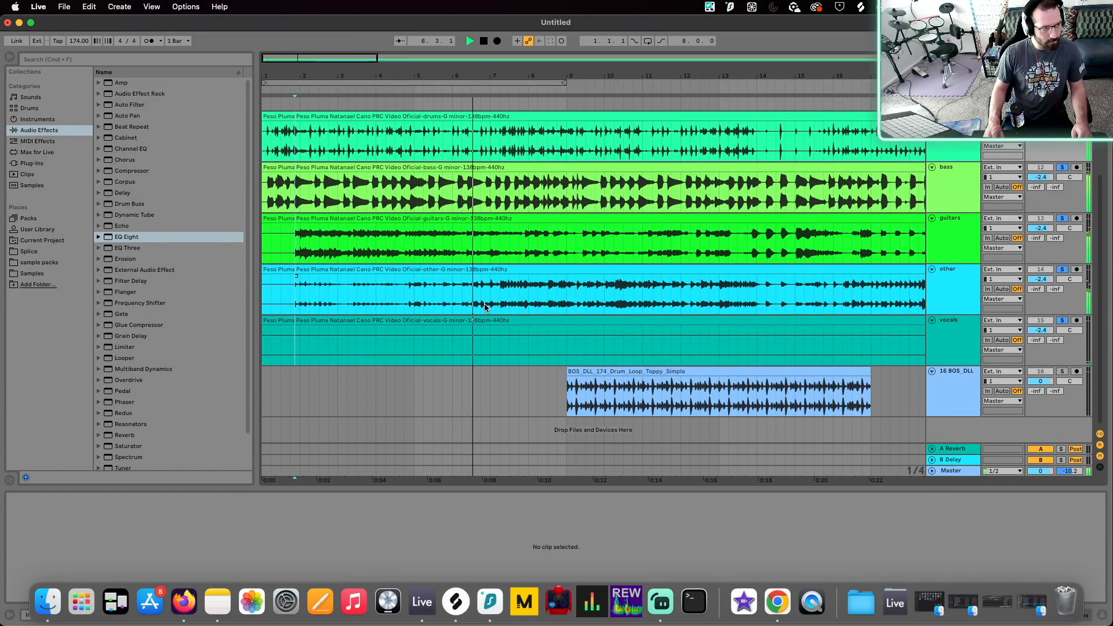
- Play back the stems from the split point to check the new start, stopping and restarting as needed
{"action": "key", "text": "space"}
{"action": "key", "text": "space"}
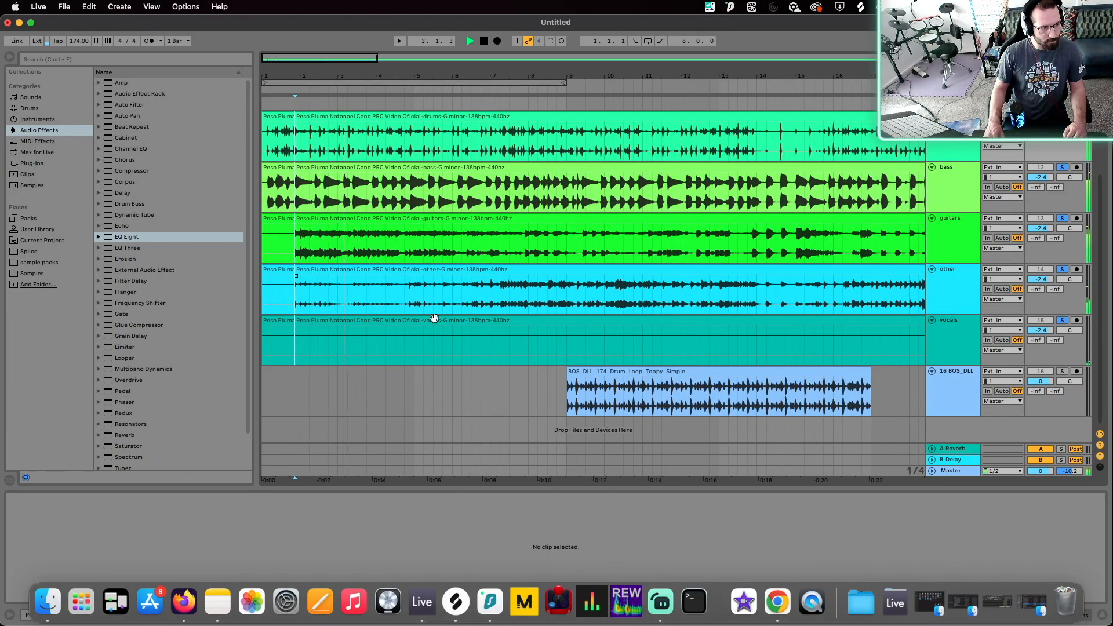
{"action": "scroll", "coordinate": [297, 294], "scroll_direction": "up", "scroll_amount": 5}
{"action": "scroll", "coordinate": [297, 287], "scroll_direction": "left", "scroll_amount": 3}
{"action": "key", "text": "space"}
{"action": "scroll", "coordinate": [360, 324], "scroll_direction": "down", "scroll_amount": 10}
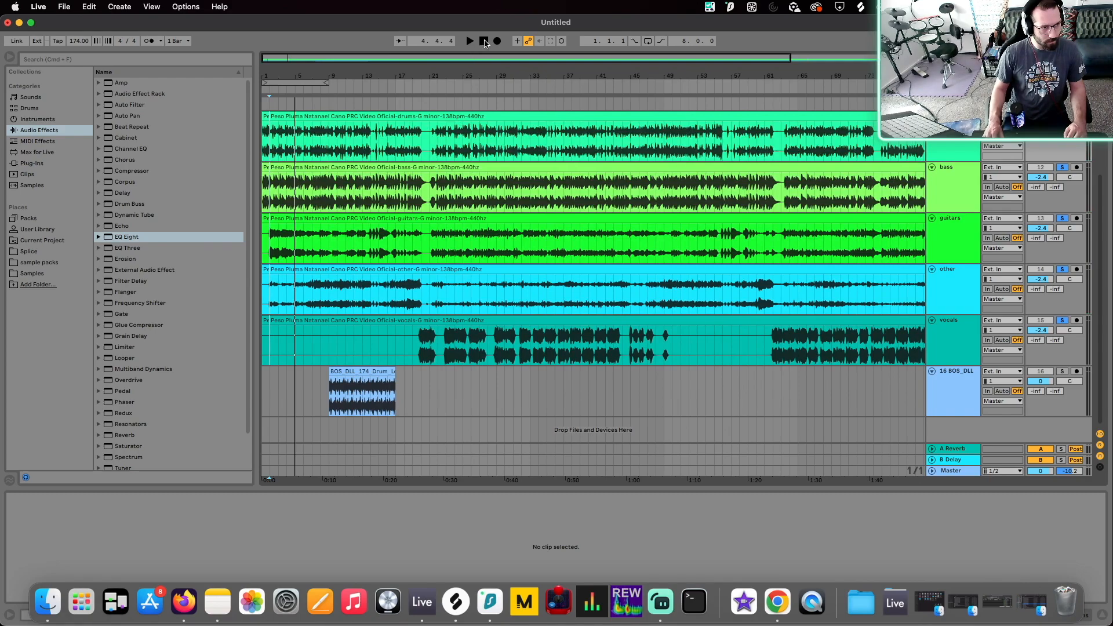
{"action": "left_click", "coordinate": [485, 43]}
{"action": "key", "text": "space"}
- Stop playback and delete the short opening clips before the split on all five stem tracks
{"action": "scroll", "coordinate": [327, 197], "scroll_direction": "up", "scroll_amount": 4}
{"action": "scroll", "coordinate": [313, 199], "scroll_direction": "left", "scroll_amount": 3}
{"action": "scroll", "coordinate": [306, 198], "scroll_direction": "up", "scroll_amount": 3}
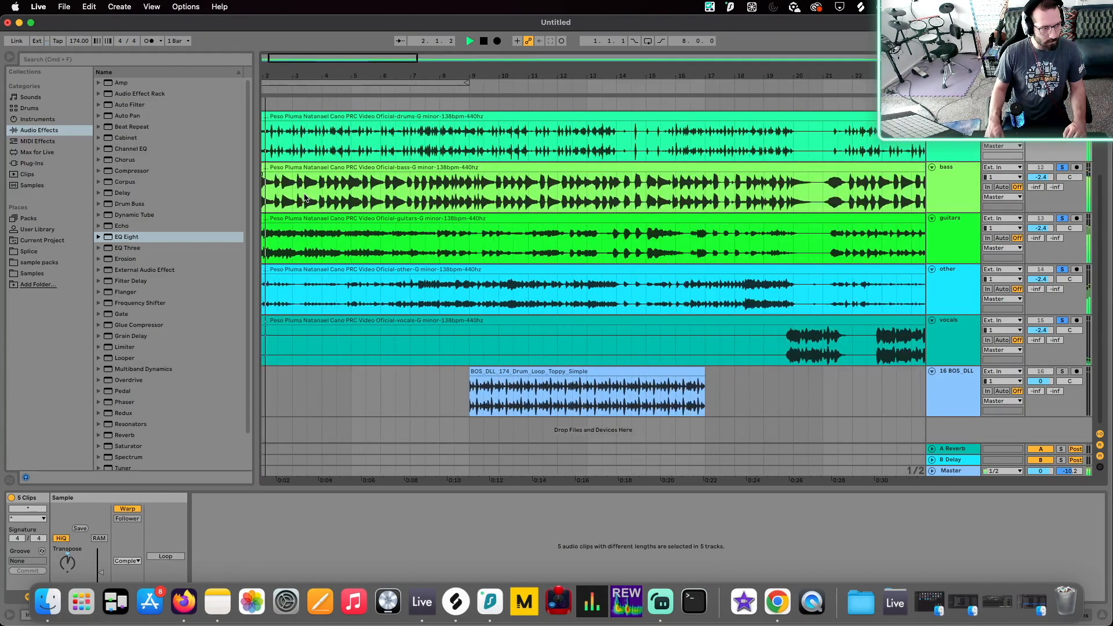
{"action": "scroll", "coordinate": [302, 208], "scroll_direction": "left", "scroll_amount": 2}
{"action": "left_click", "coordinate": [272, 320]}
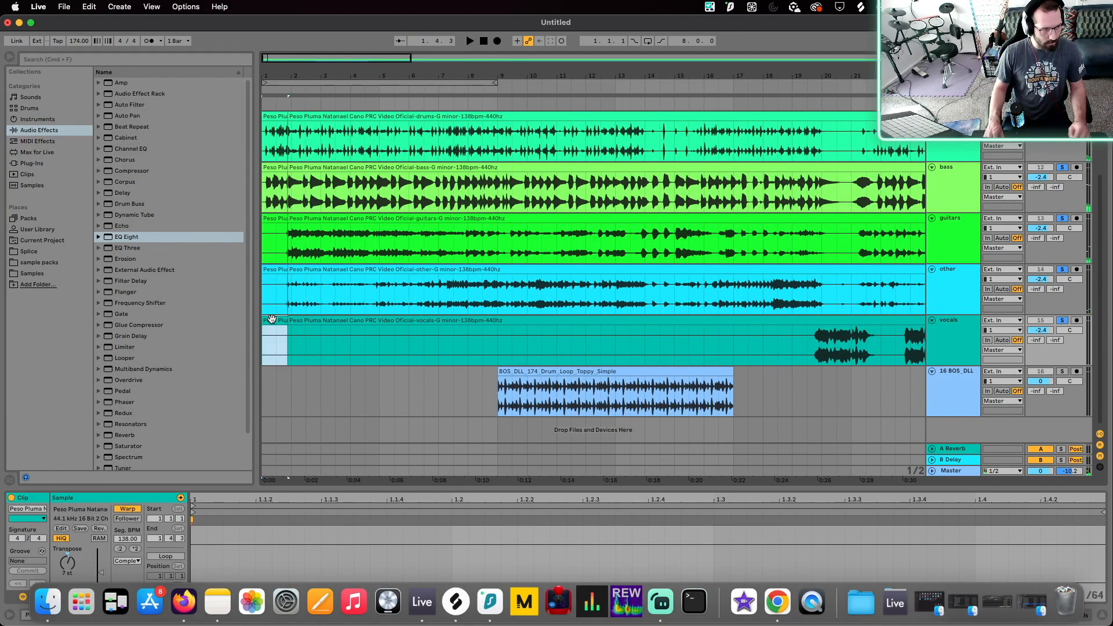
{"action": "left_click", "coordinate": [272, 114], "text": "shift"}
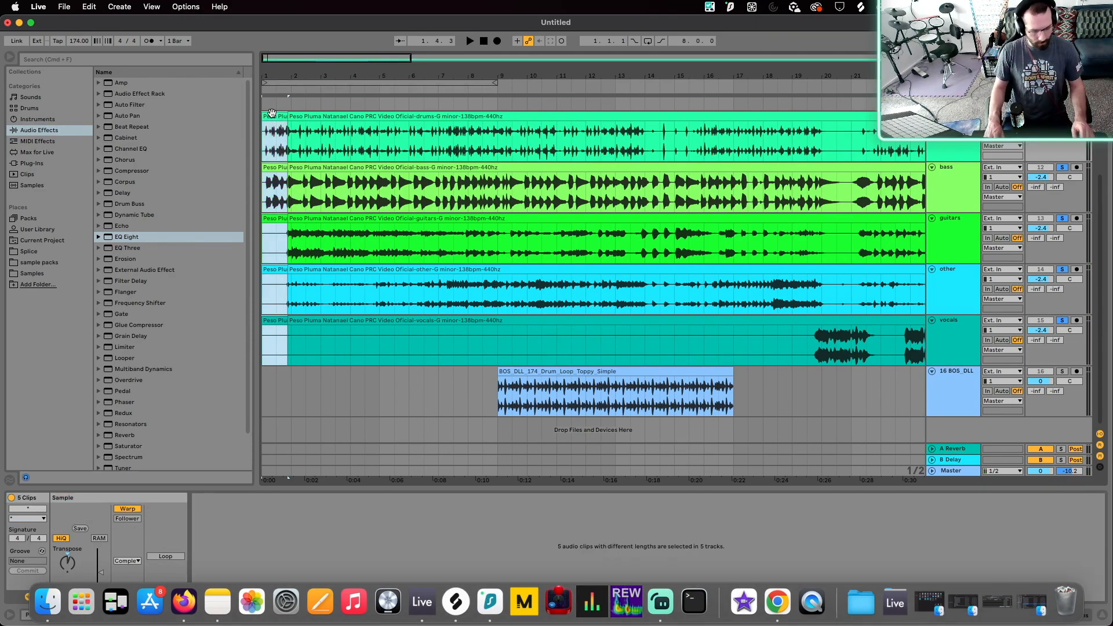
{"action": "key", "text": "Delete"}
- Select the stem clips and the drum loop together and move them earlier so the stems start at 1.1.1
{"action": "left_click", "coordinate": [330, 124]}
{"action": "left_click", "coordinate": [327, 119]}
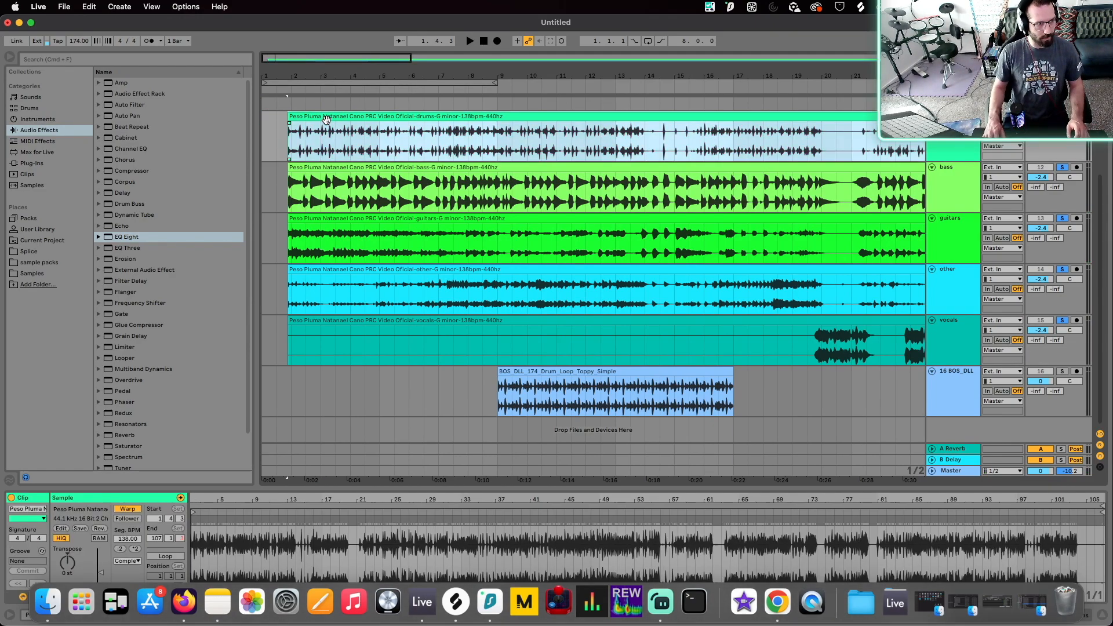
{"action": "scroll", "coordinate": [326, 120], "scroll_direction": "down", "scroll_amount": 5}
{"action": "scroll", "coordinate": [326, 120], "scroll_direction": "down", "scroll_amount": 2}
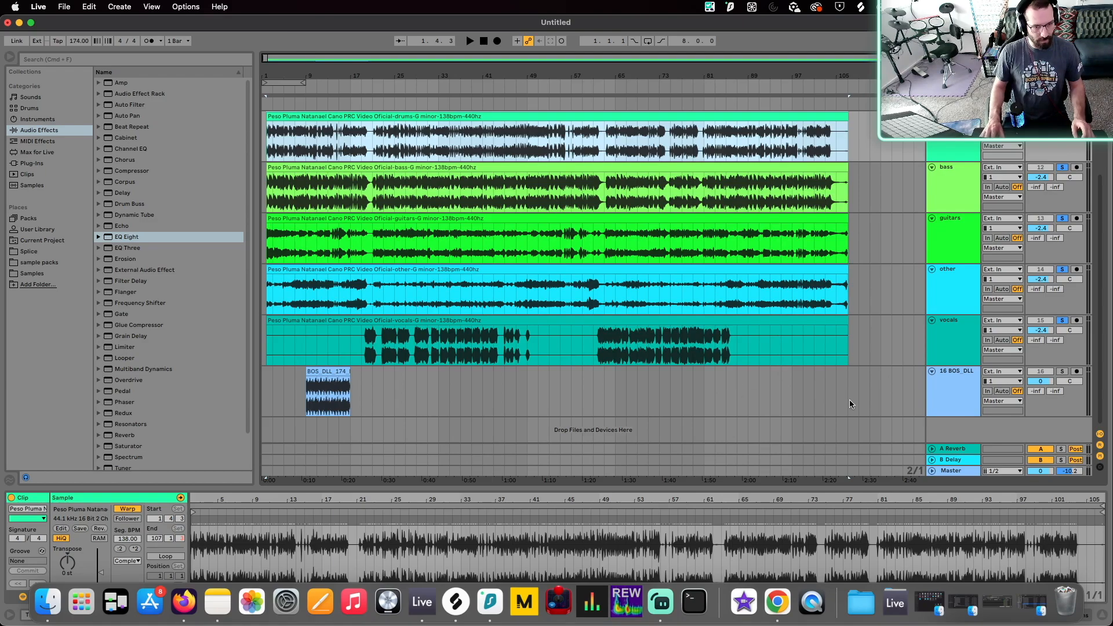
{"action": "left_click", "coordinate": [857, 392], "text": "shift"}
{"action": "scroll", "coordinate": [353, 341], "scroll_direction": "up", "scroll_amount": 5}
{"action": "scroll", "coordinate": [353, 341], "scroll_direction": "left", "scroll_amount": 5}
{"action": "scroll", "coordinate": [273, 182], "scroll_direction": "up", "scroll_amount": 6}
{"action": "left_click_drag", "start_coordinate": [456, 126], "coordinate": [299, 139]}
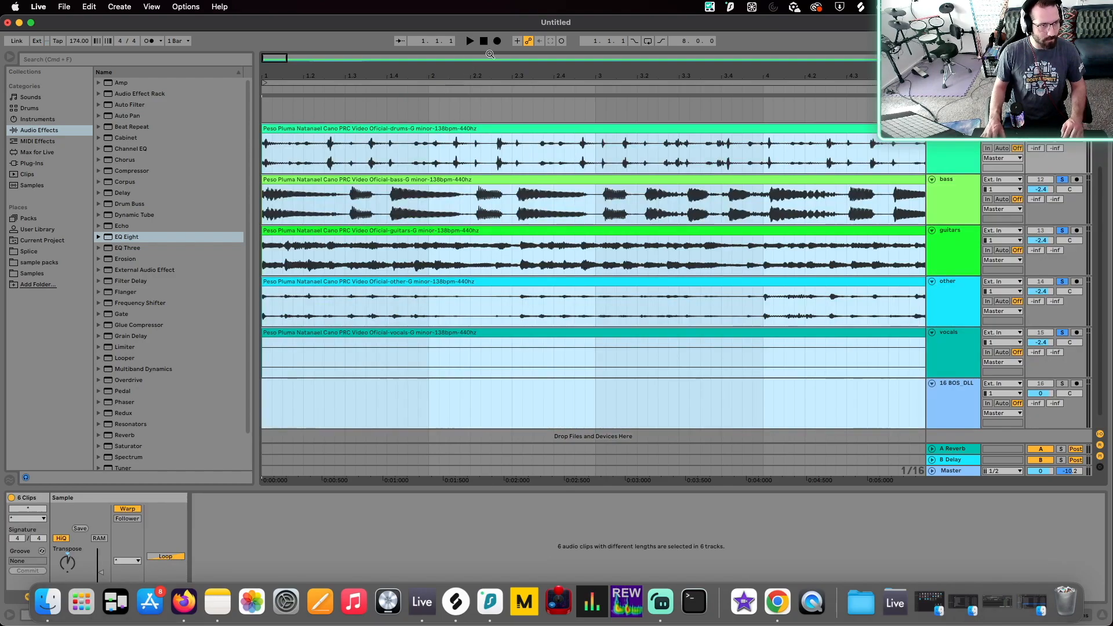
- Play the arrangement from the start to hear the drum loop against the moved stems, and stop playback
{"action": "left_click", "coordinate": [484, 43]}
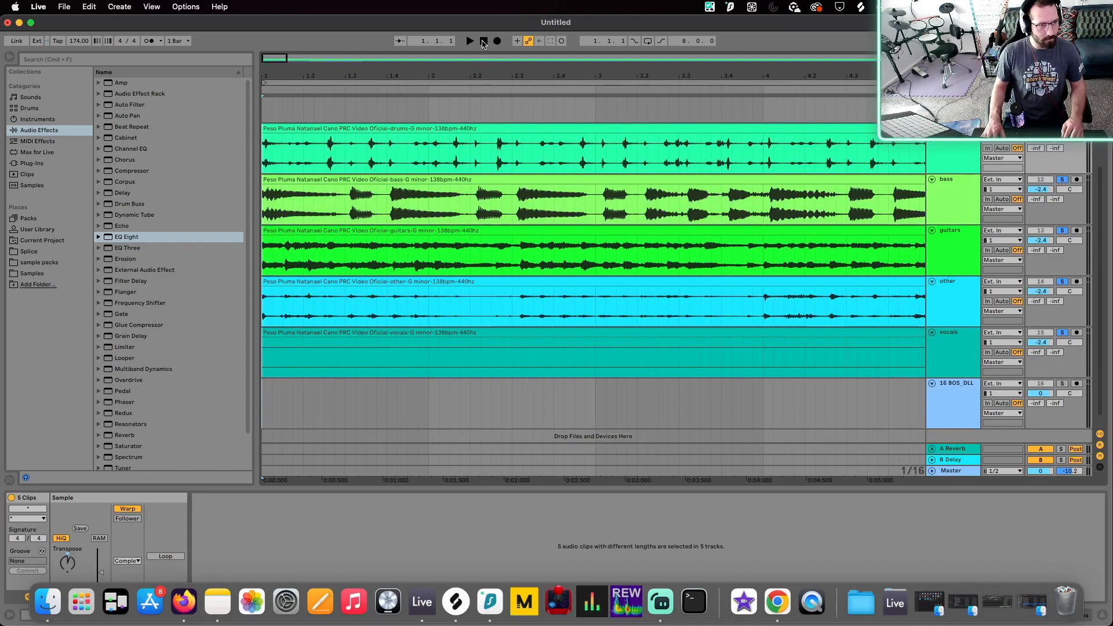
{"action": "key", "text": "space"}
{"action": "scroll", "coordinate": [379, 330], "scroll_direction": "down", "scroll_amount": 5}
{"action": "left_click", "coordinate": [335, 401]}
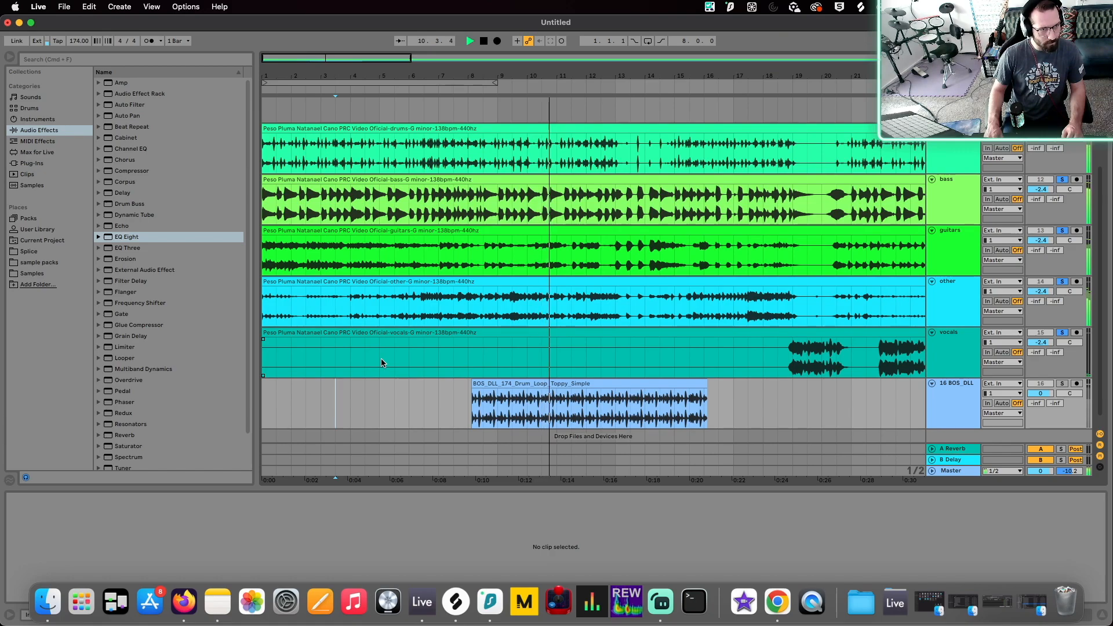
{"action": "key", "text": "space"}
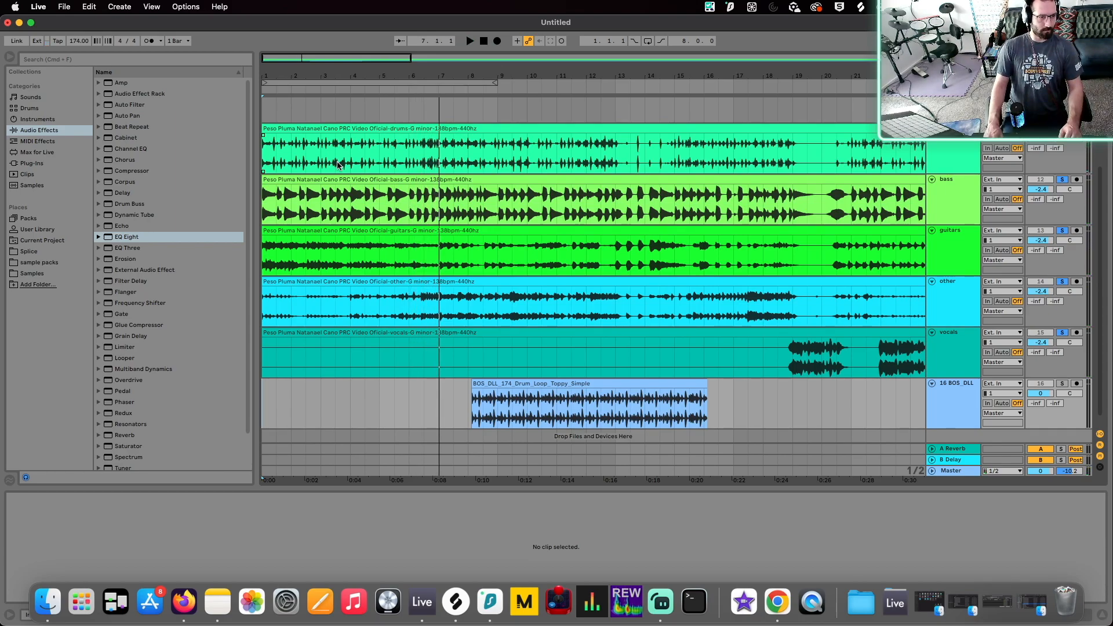
- Split all five stem clips at 7.1.1
{"action": "left_click", "coordinate": [434, 309]}
{"action": "left_click", "coordinate": [439, 339]}
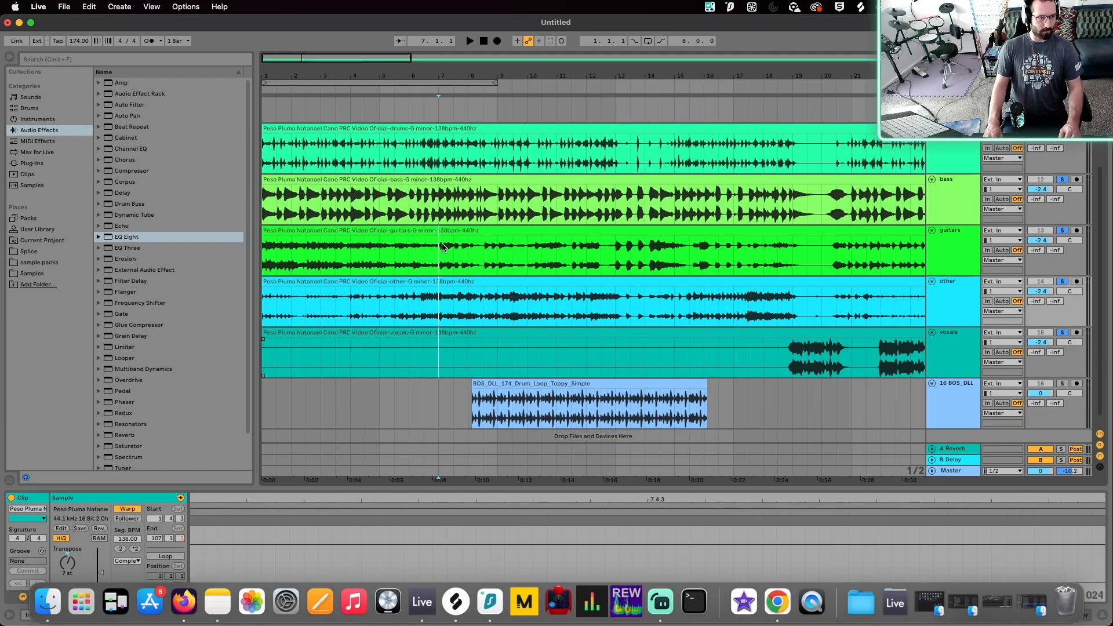
{"action": "key", "text": "super+e"}
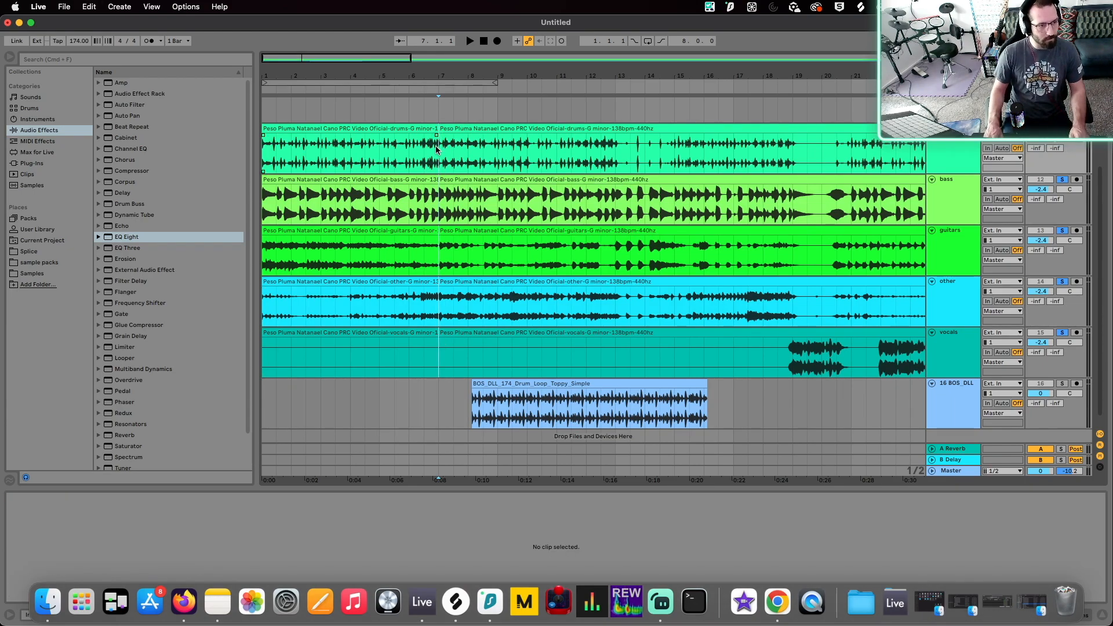
- Select the five stem clips after the split and move them together to about bar 33, leaving a gap behind the opening section
{"action": "key", "text": "w"}
{"action": "left_click", "coordinate": [496, 330]}
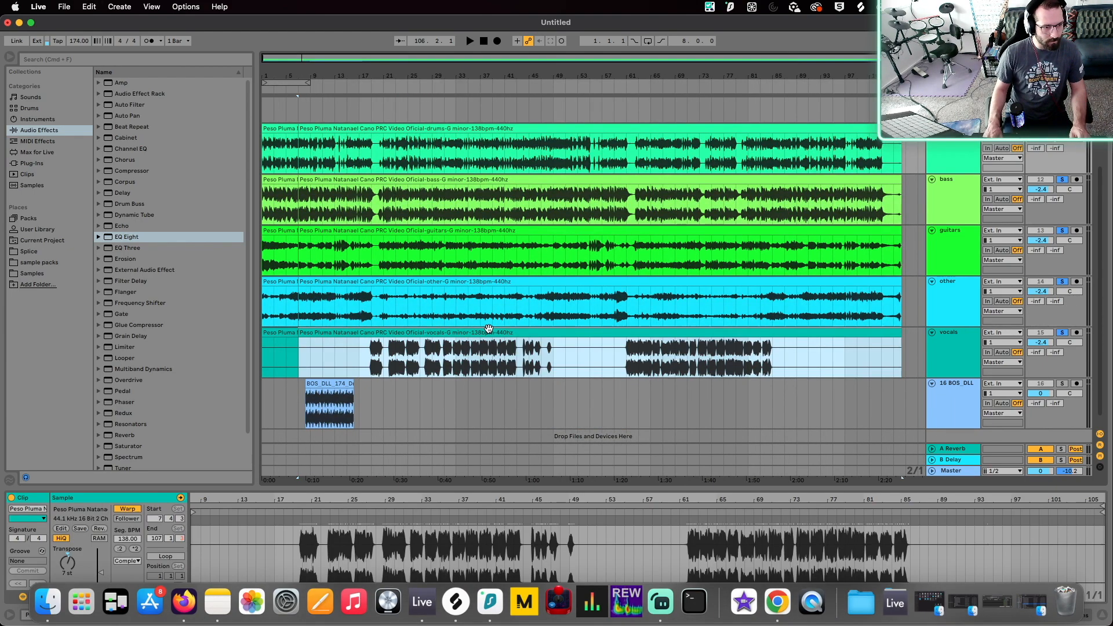
{"action": "left_click", "coordinate": [327, 130], "text": "shift"}
{"action": "left_click_drag", "start_coordinate": [328, 128], "coordinate": [486, 129]}
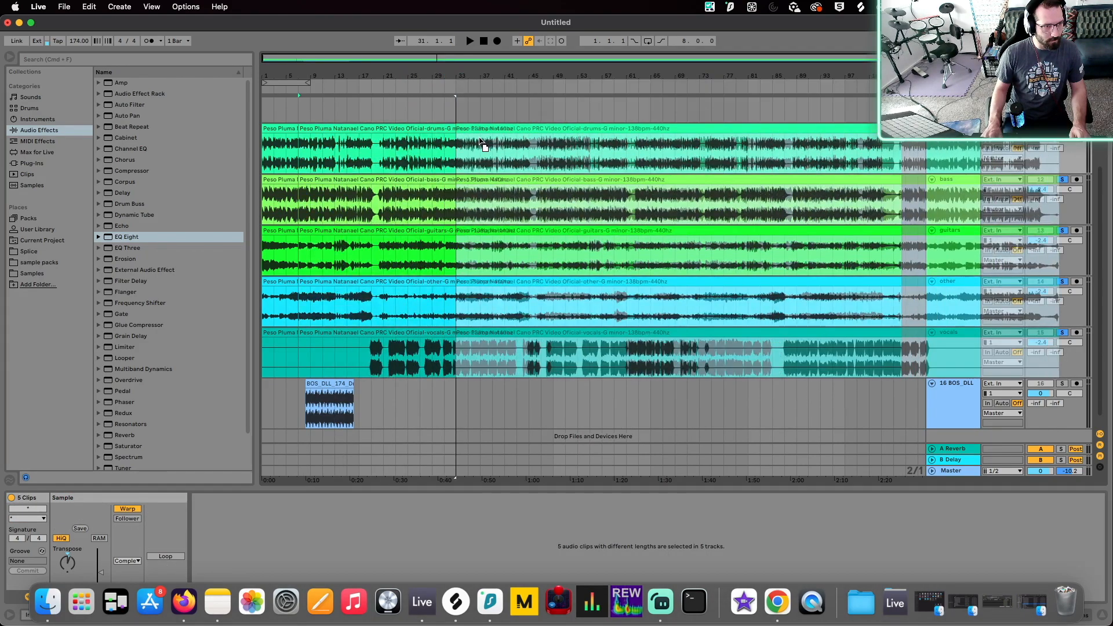
{"action": "left_click", "coordinate": [336, 187]}
{"action": "left_click", "coordinate": [483, 42]}
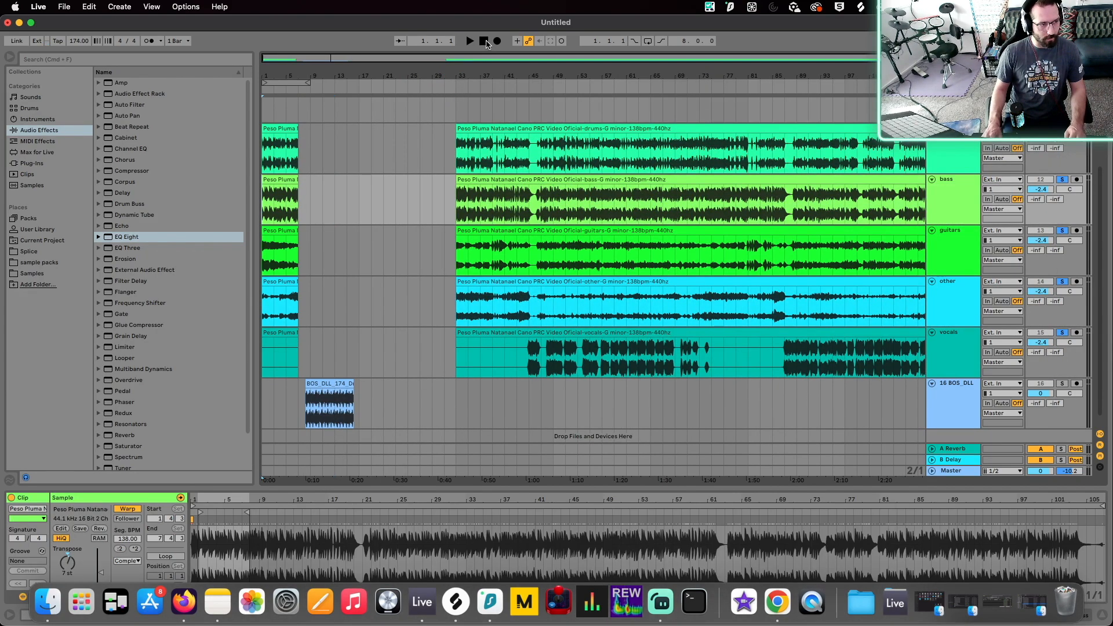
- Select the opening clips on all five stem tracks and duplicate them directly behind, filling bars 7 to 13
{"action": "scroll", "coordinate": [301, 205], "scroll_direction": "up", "scroll_amount": 3}
{"action": "scroll", "coordinate": [301, 205], "scroll_direction": "left", "scroll_amount": 3}
{"action": "scroll", "coordinate": [297, 208], "scroll_direction": "up", "scroll_amount": 4}
{"action": "scroll", "coordinate": [297, 208], "scroll_direction": "left", "scroll_amount": 2}
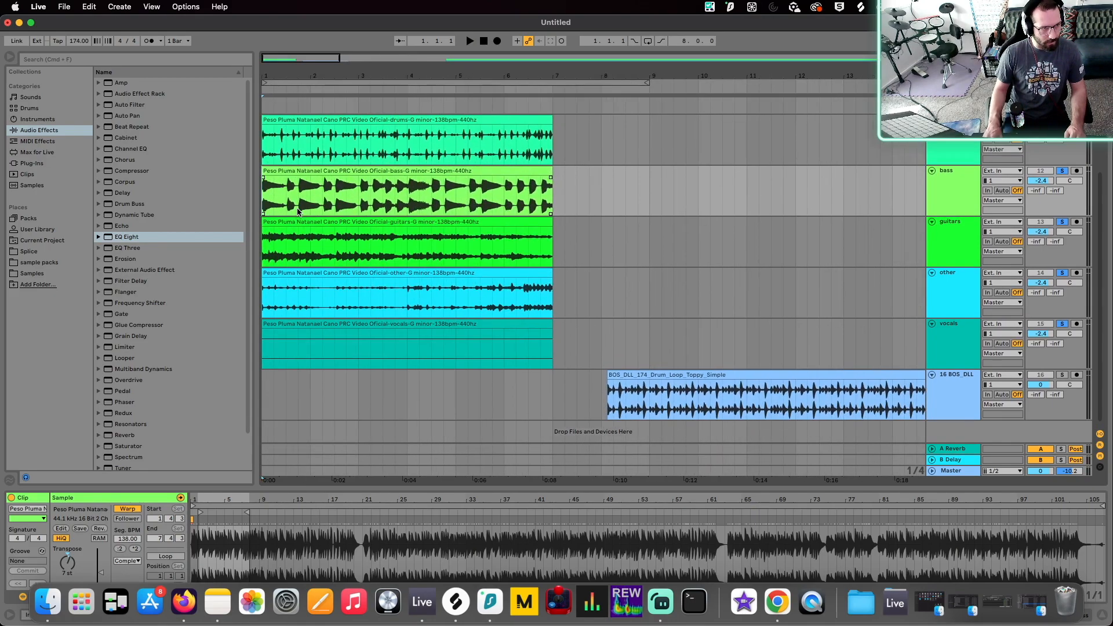
{"action": "left_click_drag", "start_coordinate": [558, 350], "coordinate": [255, 132]}
{"action": "key", "text": "super+d"}
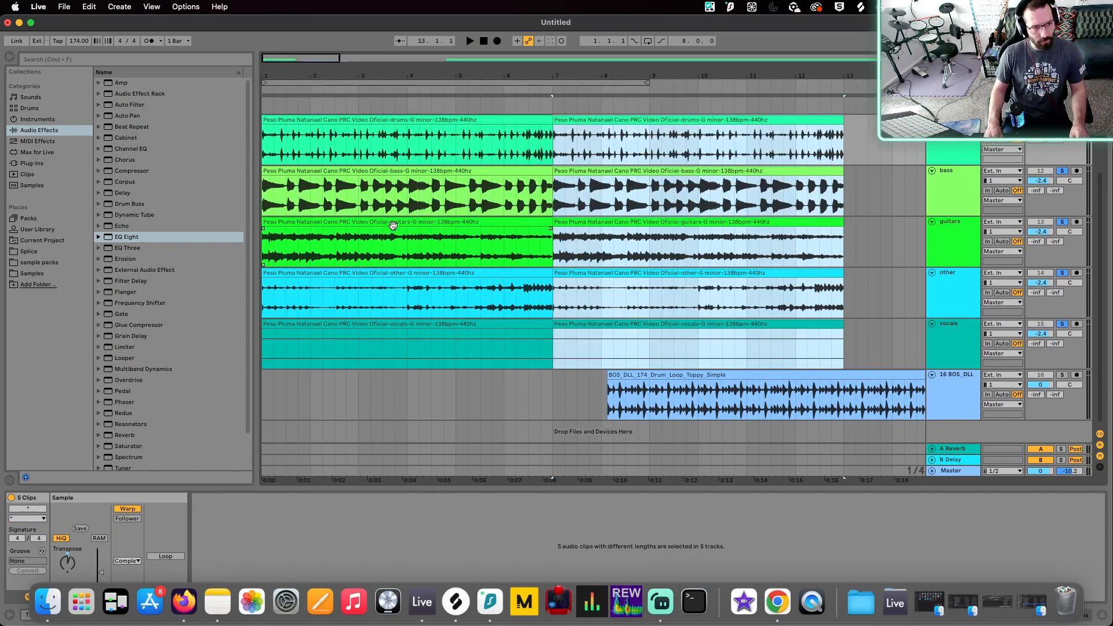
- Play across the seam between the opening stem clips and their copies at bar 7, and stop playback
{"action": "left_click", "coordinate": [498, 202]}
{"action": "key", "text": "space"}
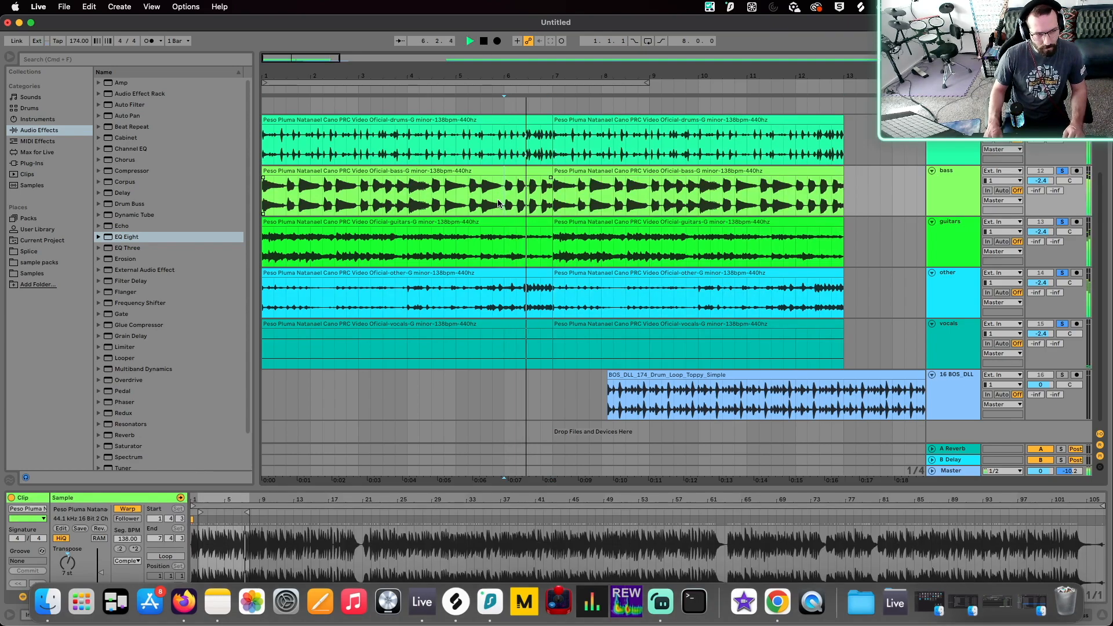
{"action": "left_click", "coordinate": [483, 42]}
{"action": "key", "text": "minus"}
{"action": "key", "text": "minus"}
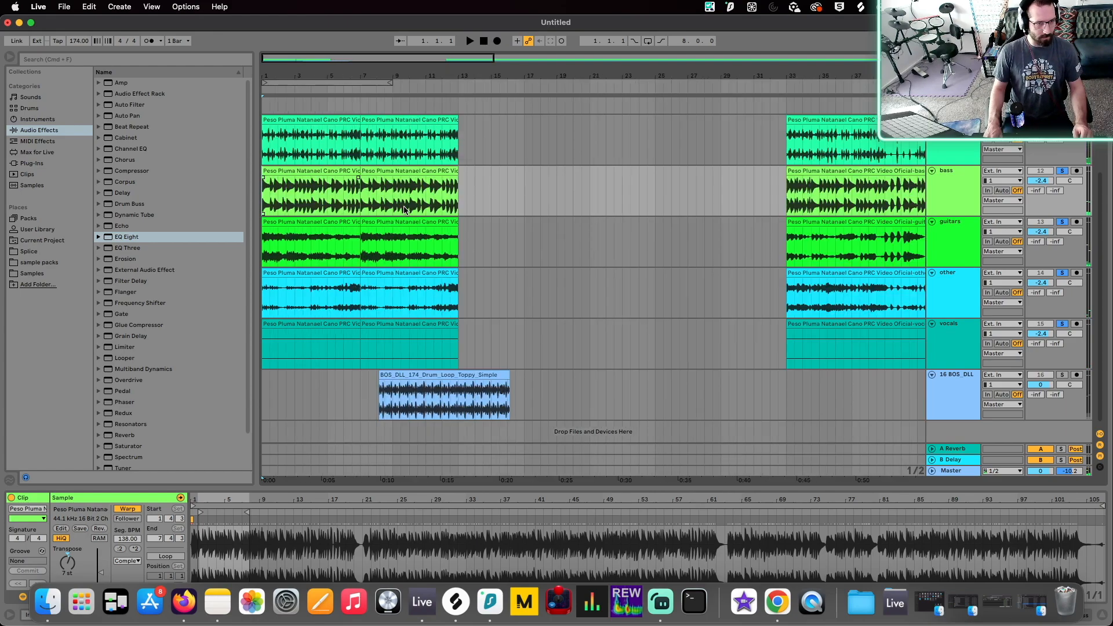
- Start playback and move the drum loop earlier so it starts at bar 7 with the duplicated stems
{"action": "key", "text": "space"}
{"action": "left_click_drag", "start_coordinate": [390, 383], "coordinate": [369, 380]}
- Try a segment BPM of 130 on the drum loop and shorten the clip to end at bar 13
{"action": "left_click_drag", "start_coordinate": [127, 539], "coordinate": [127, 564]}
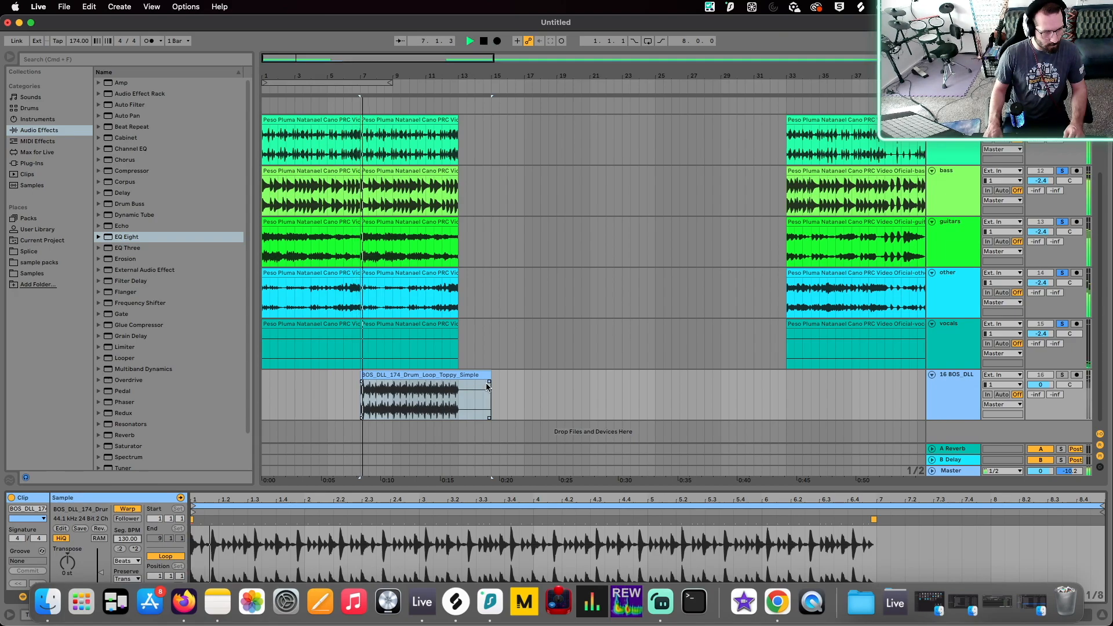
{"action": "left_click_drag", "start_coordinate": [490, 395], "coordinate": [458, 386]}
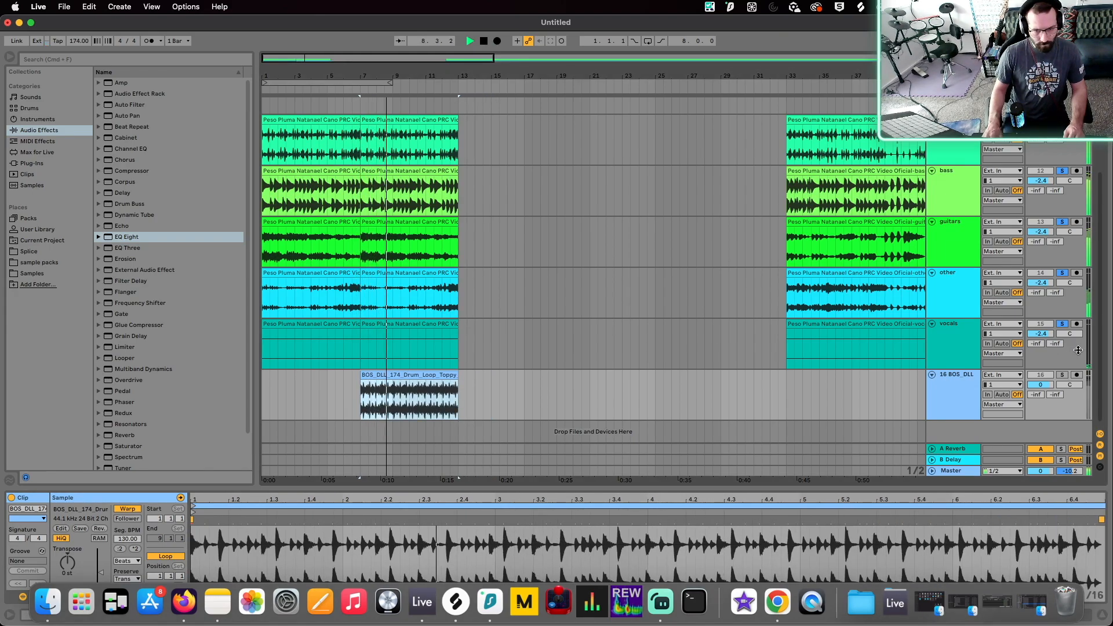
- Turn off solo on the stem tracks and play the drum loop together with the stems
{"action": "left_click", "coordinate": [1061, 325]}
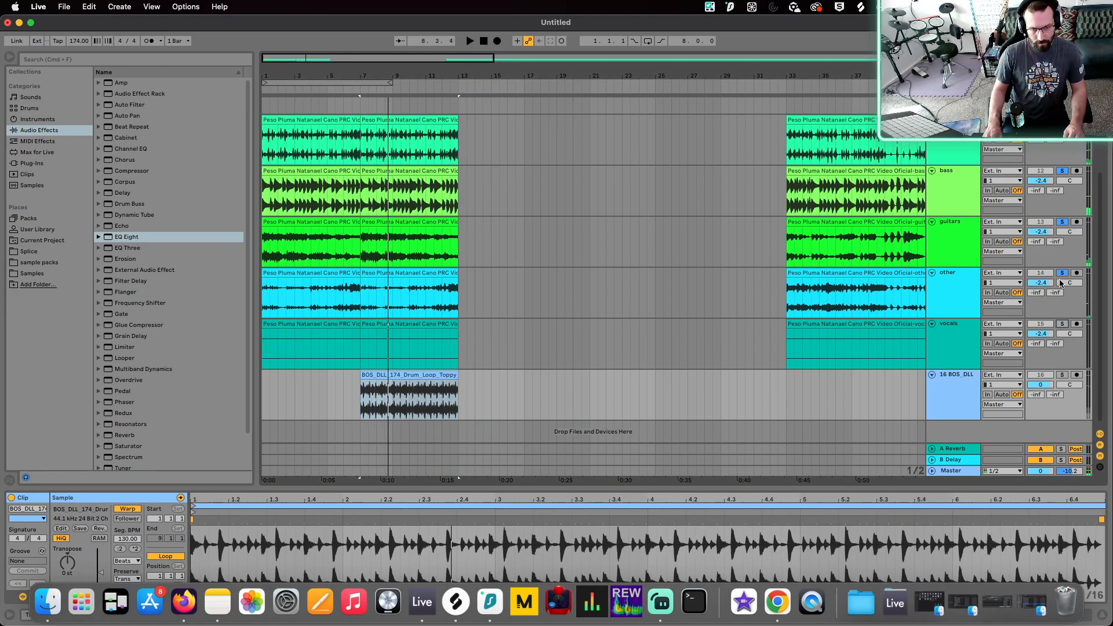
{"action": "left_click", "coordinate": [1062, 223]}
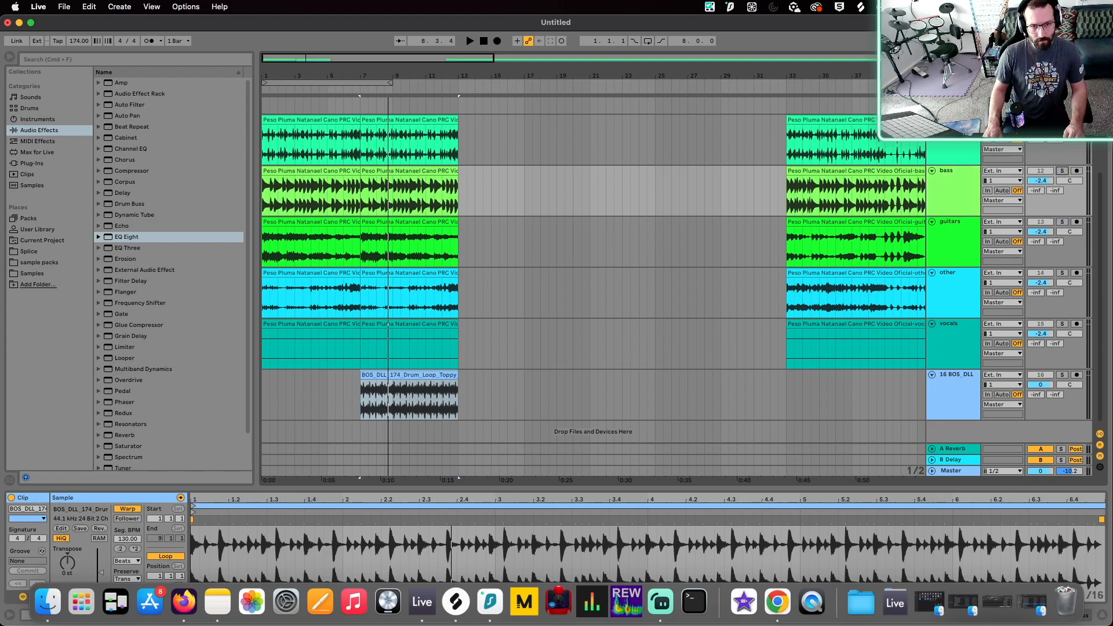
{"action": "key", "text": "space"}
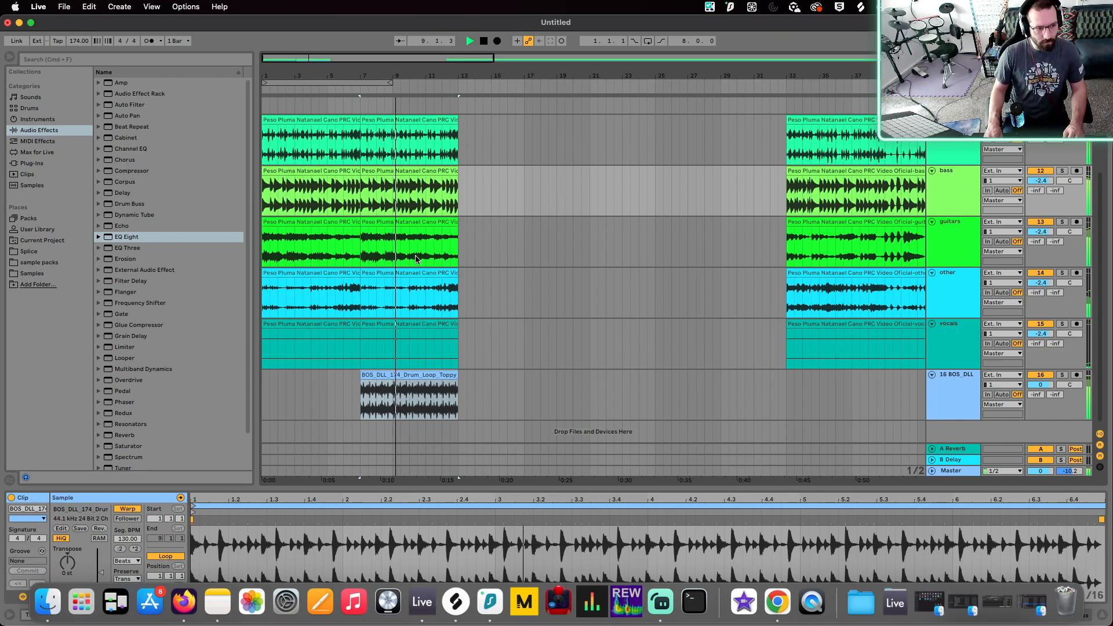
{"action": "key", "text": "space"}
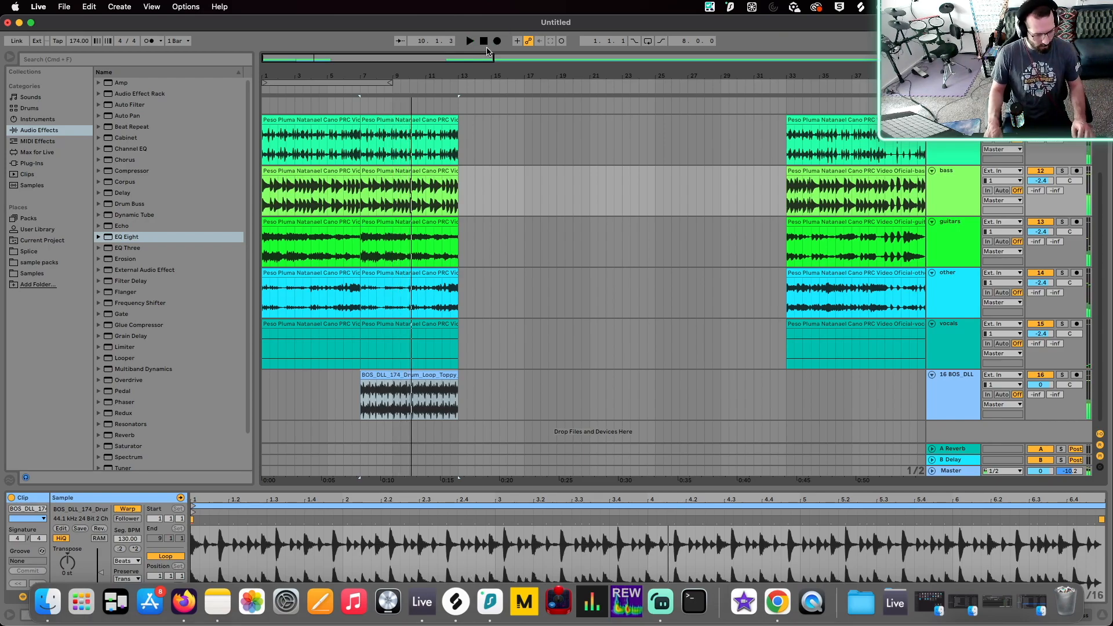
- Play the full drum loop from bar 7 against the stems to check their timing, and stop playback
{"action": "key", "text": "space"}
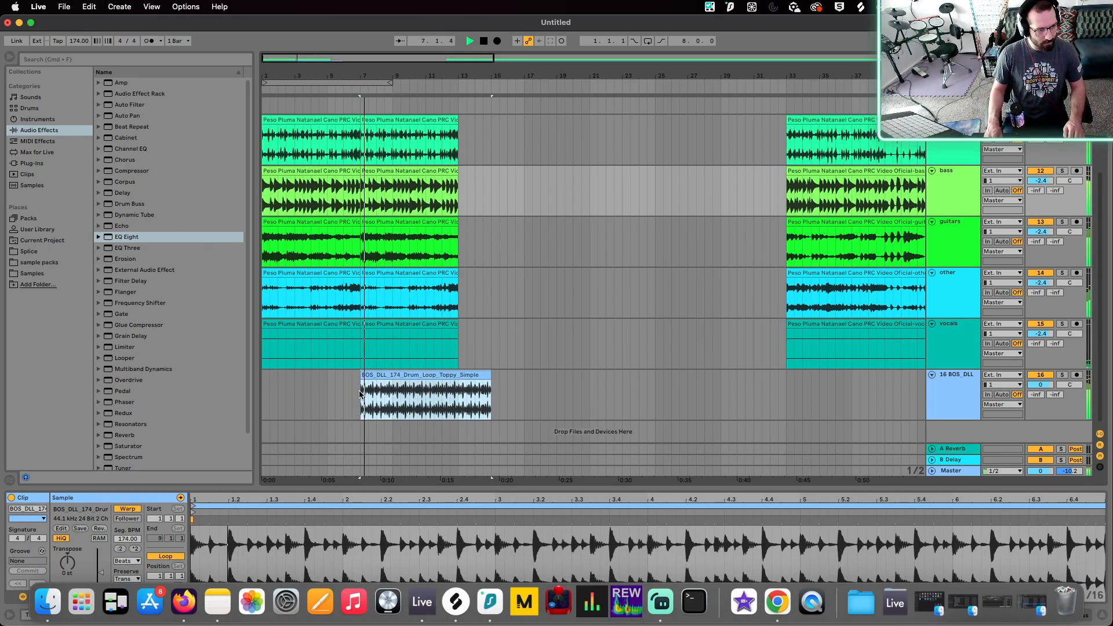
{"action": "scroll", "coordinate": [399, 384], "scroll_direction": "up", "scroll_amount": 5}
{"action": "scroll", "coordinate": [363, 394], "scroll_direction": "up", "scroll_amount": 4}
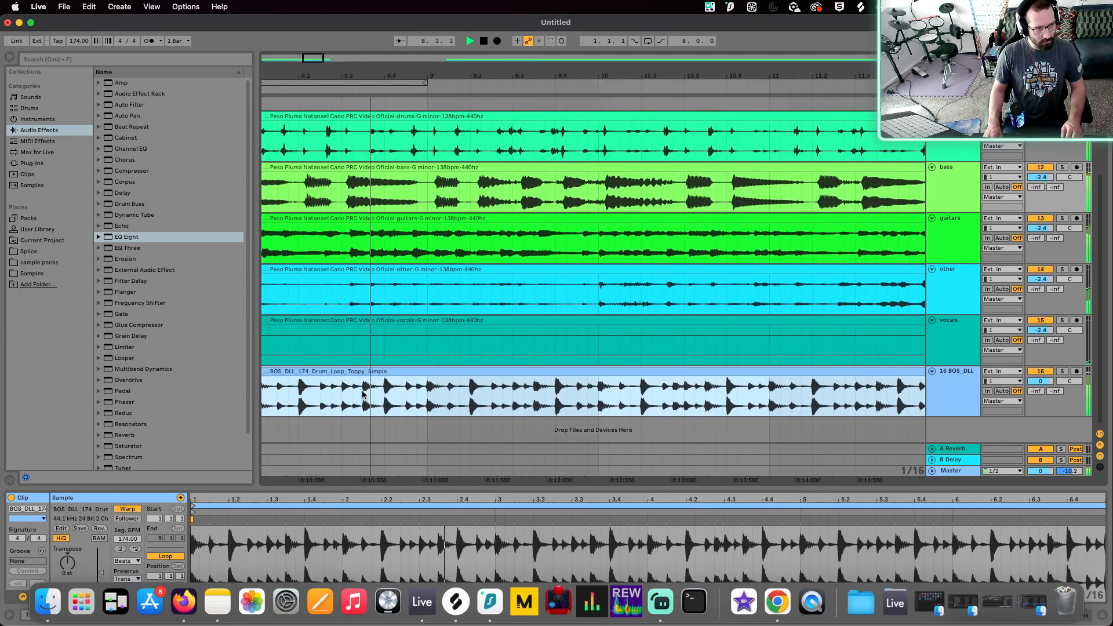
{"action": "scroll", "coordinate": [455, 340], "scroll_direction": "down", "scroll_amount": 5}
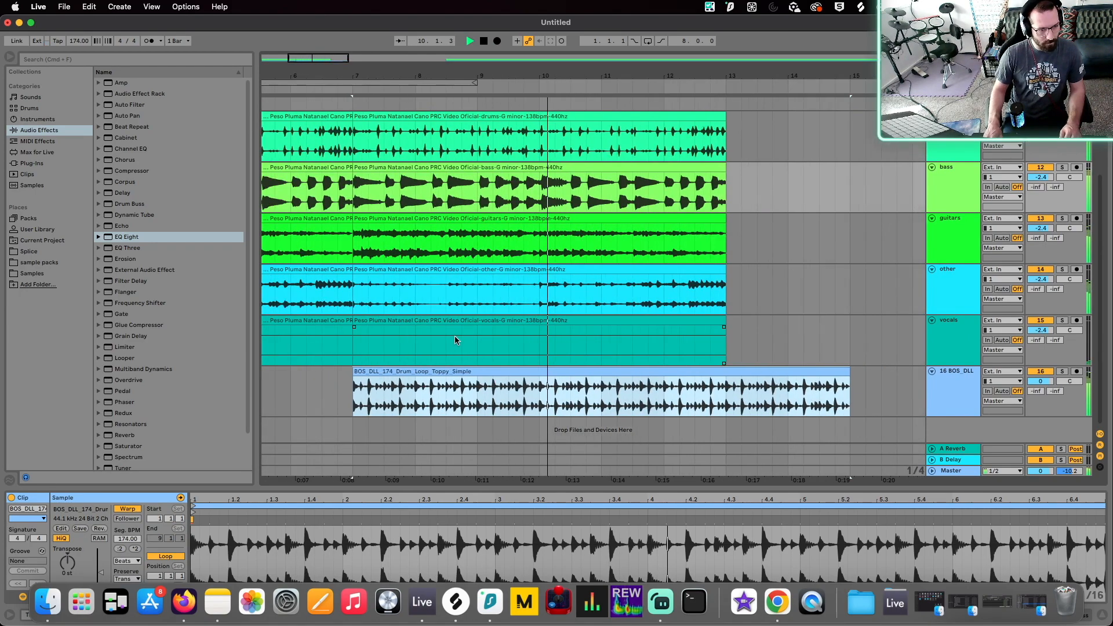
{"action": "scroll", "coordinate": [455, 341], "scroll_direction": "down", "scroll_amount": 1}
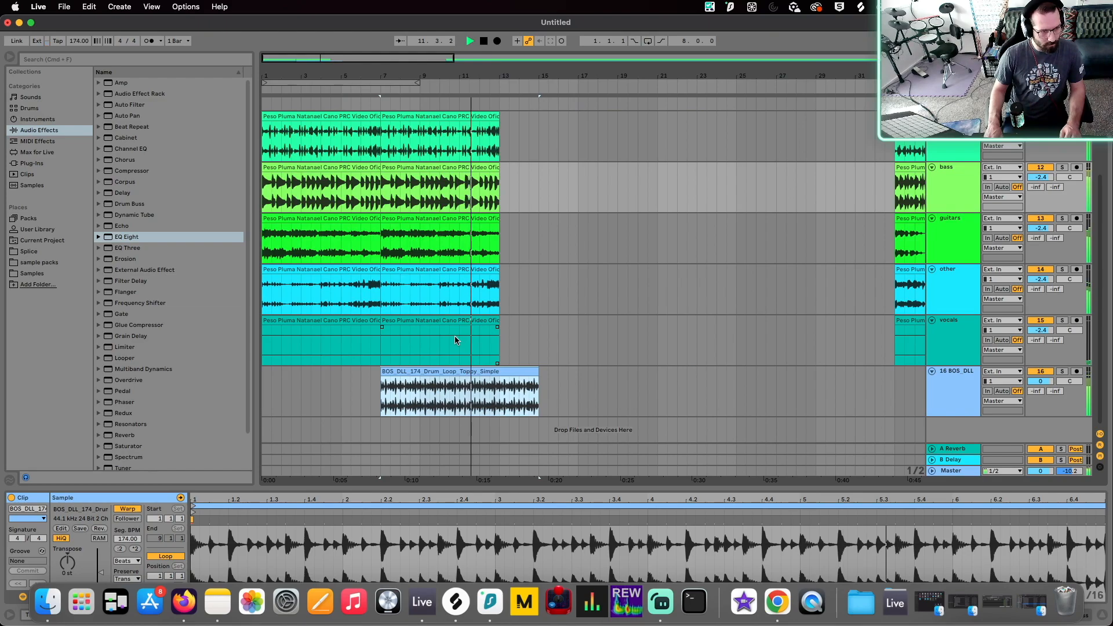
{"action": "key", "text": "space"}
{"action": "left_click", "coordinate": [484, 41]}
- With playback running, select the ten stem clips in bars 1 to 13 and duplicate them twice, filling up to bar 37
{"action": "key", "text": "space"}
{"action": "left_click_drag", "start_coordinate": [498, 350], "coordinate": [200, 144]}
{"action": "key", "text": "super+d"}
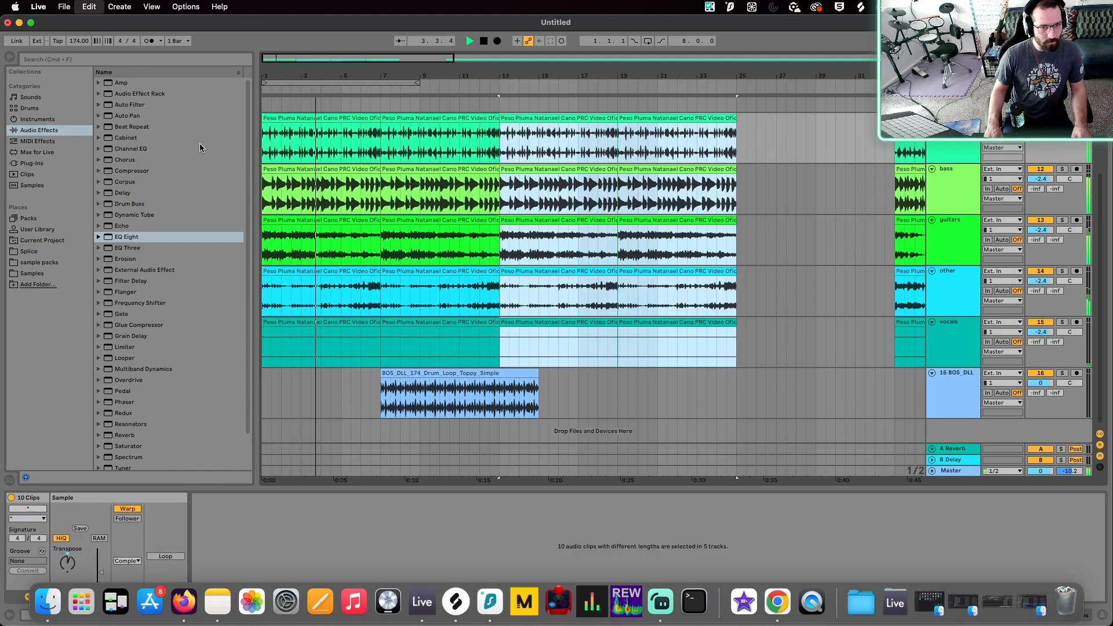
{"action": "key", "text": "super+d"}
{"action": "key", "text": "super+z"}
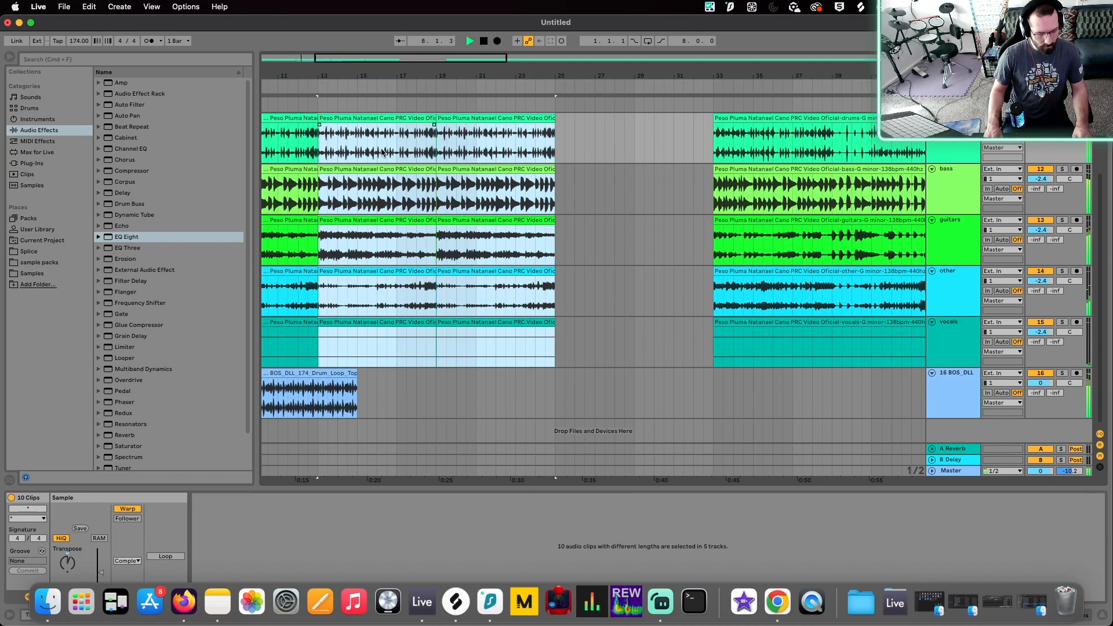
{"action": "key", "text": "super+d"}
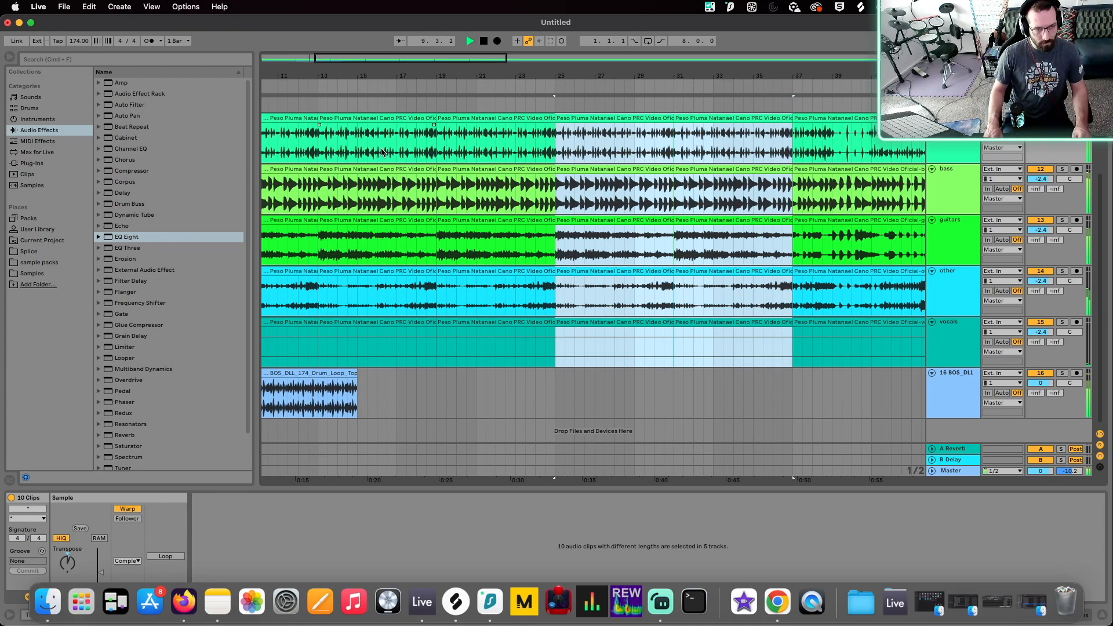
- Duplicate the drum loop directly behind itself so a second copy starts at bar 15
{"action": "scroll", "coordinate": [315, 219], "scroll_direction": "left", "scroll_amount": 5}
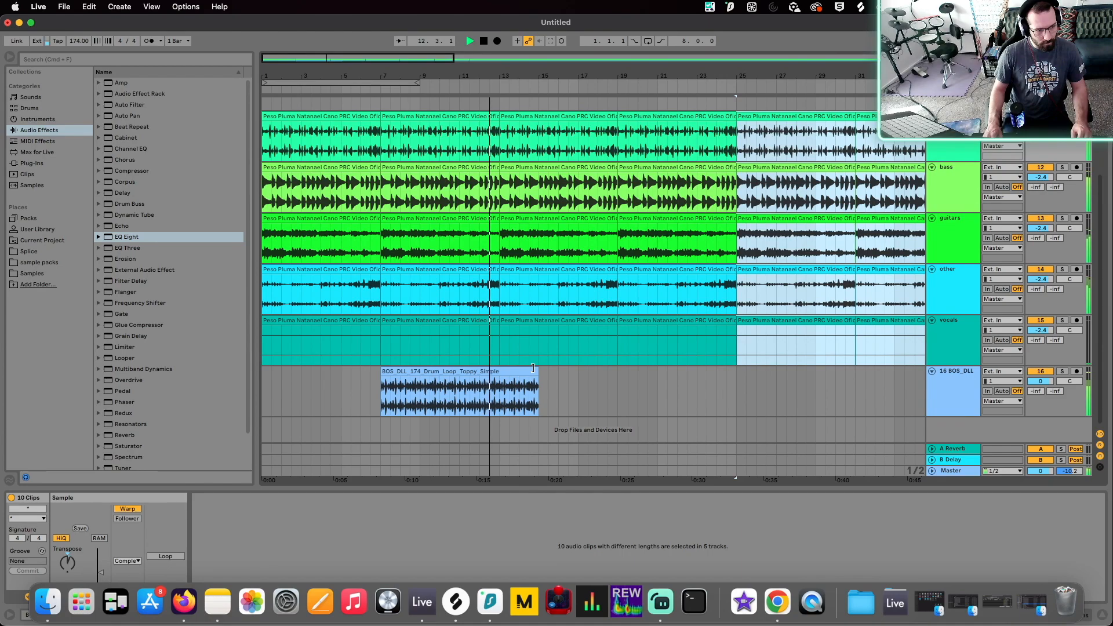
{"action": "left_click", "coordinate": [513, 370]}
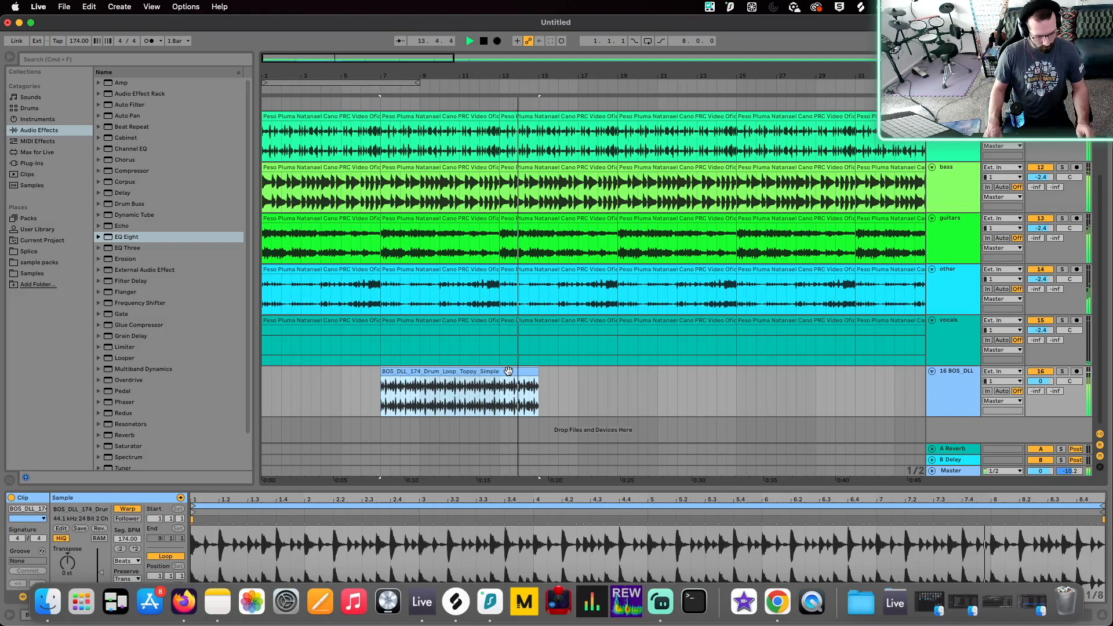
{"action": "key", "text": "super+d"}
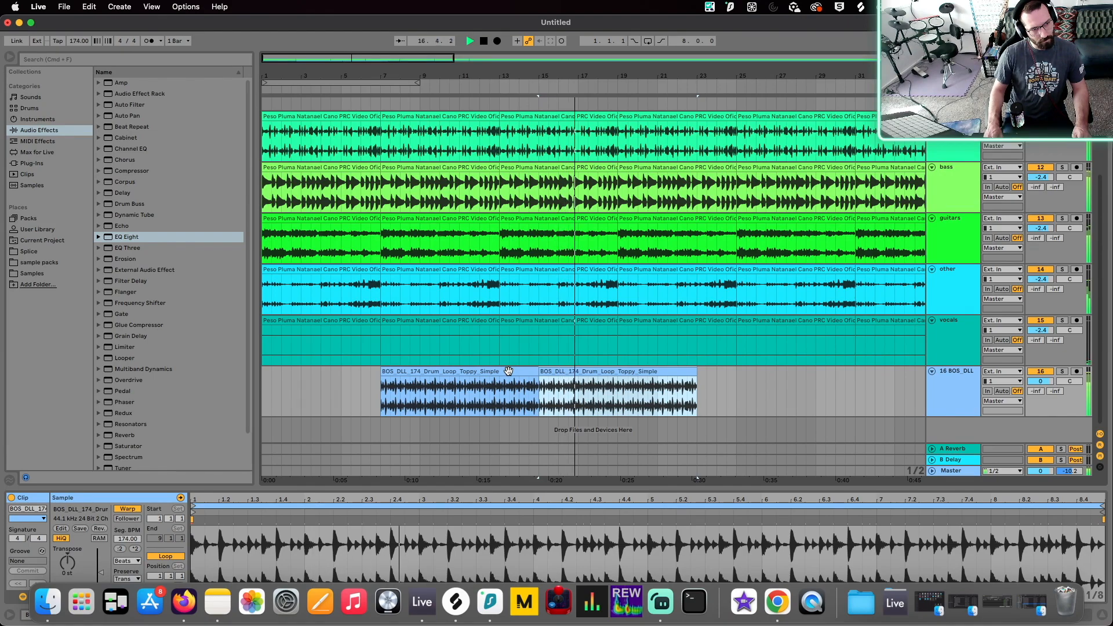
- Deactivate the bass clip spanning bars 19 to 25
{"action": "left_click", "coordinate": [640, 164]}
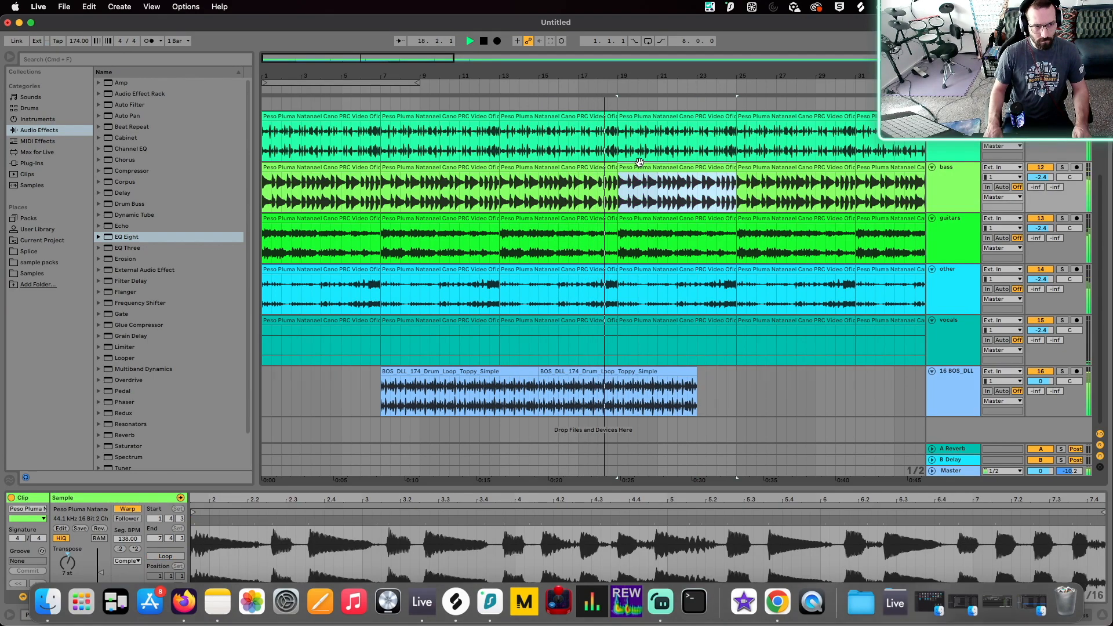
{"action": "key", "text": "0"}
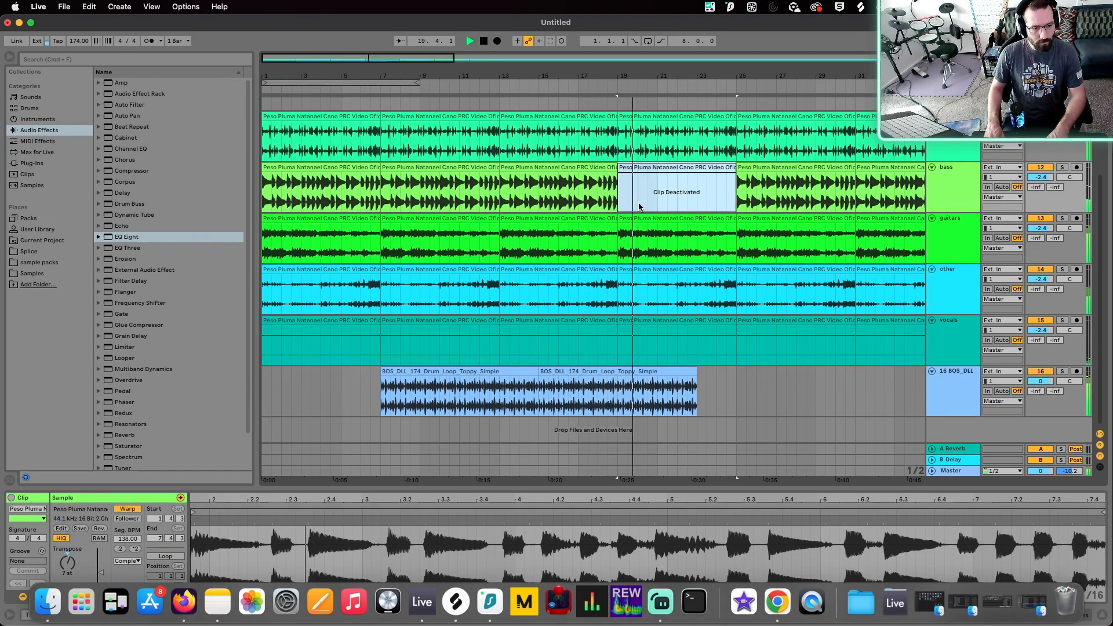
- Duplicate the second drum loop clip so a third copy fills bars 23 to 31
{"action": "left_click", "coordinate": [625, 371]}
{"action": "key", "text": "super+d"}
{"action": "scroll", "coordinate": [597, 368], "scroll_direction": "right", "scroll_amount": 5}
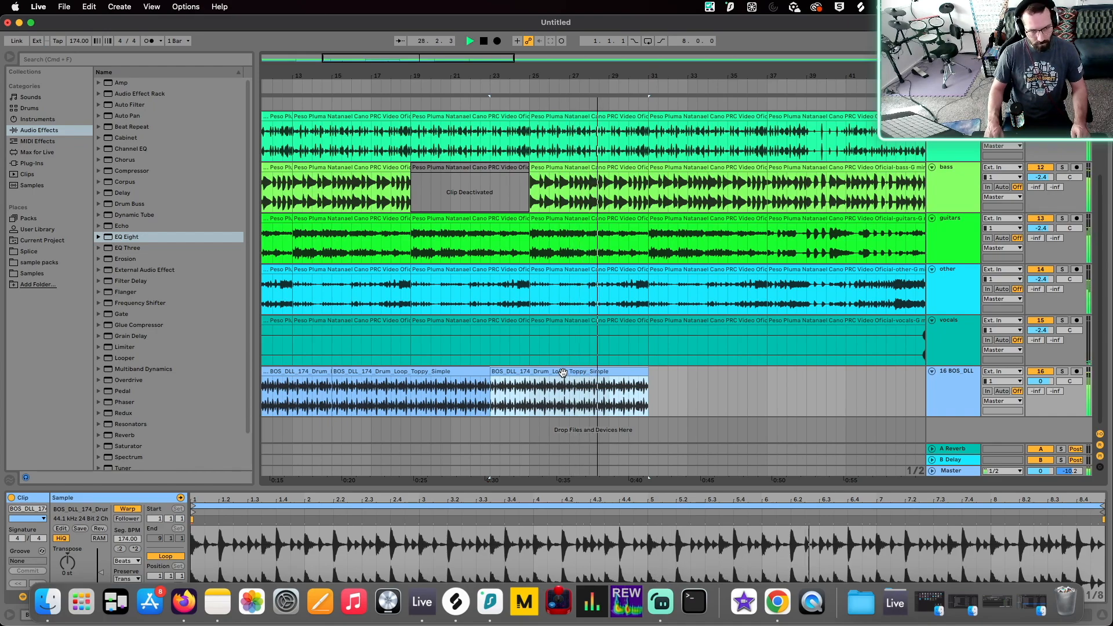
- Extend the clips starting at bar 25 on the other, guitars, bass and drums tracks to bar 37, covering the following repeats
{"action": "key", "text": "minus"}
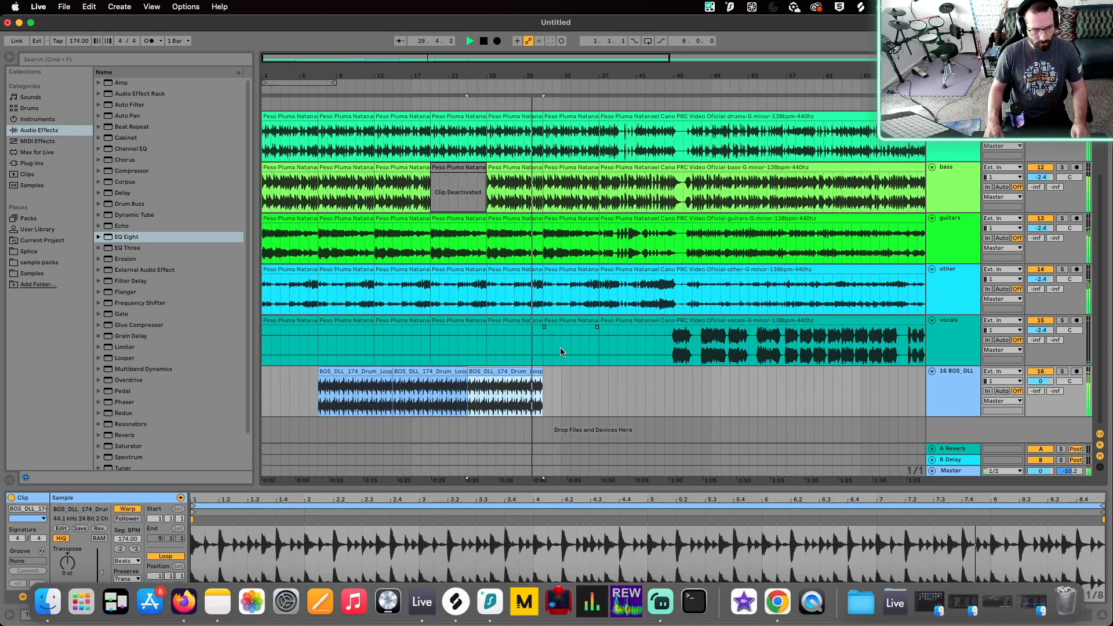
{"action": "key", "text": "plus"}
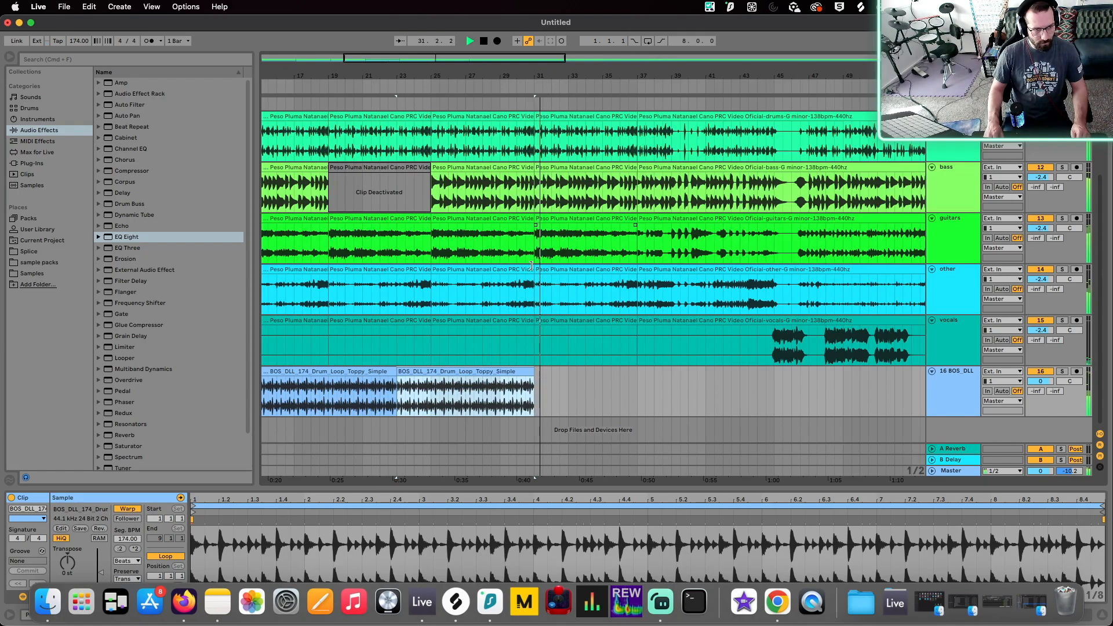
{"action": "left_click_drag", "start_coordinate": [531, 265], "coordinate": [634, 262]}
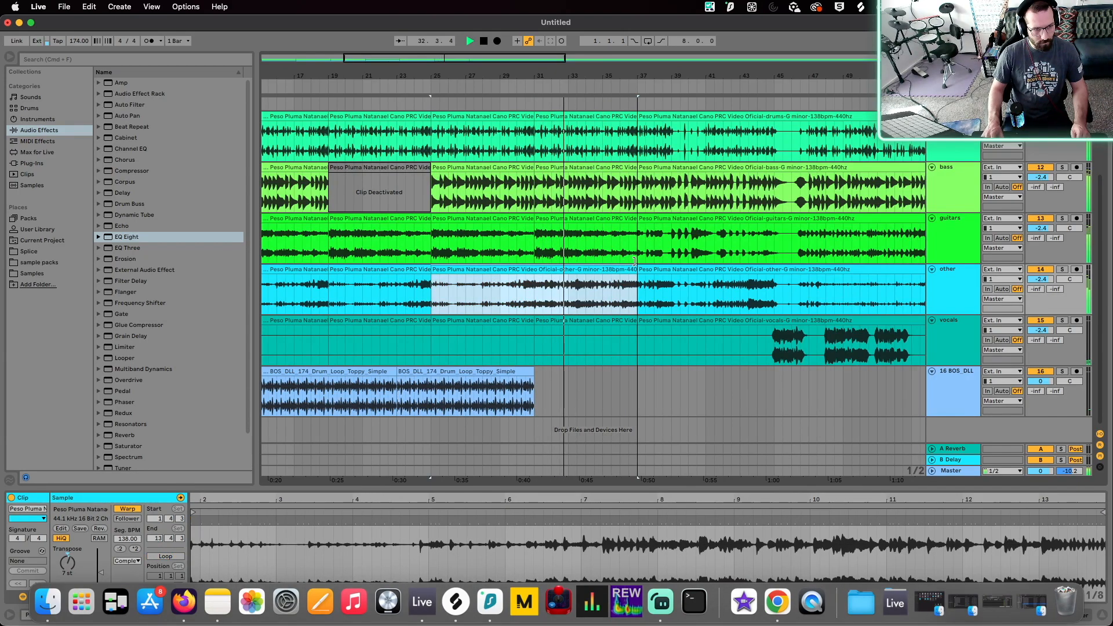
{"action": "left_click_drag", "start_coordinate": [533, 221], "coordinate": [638, 221]}
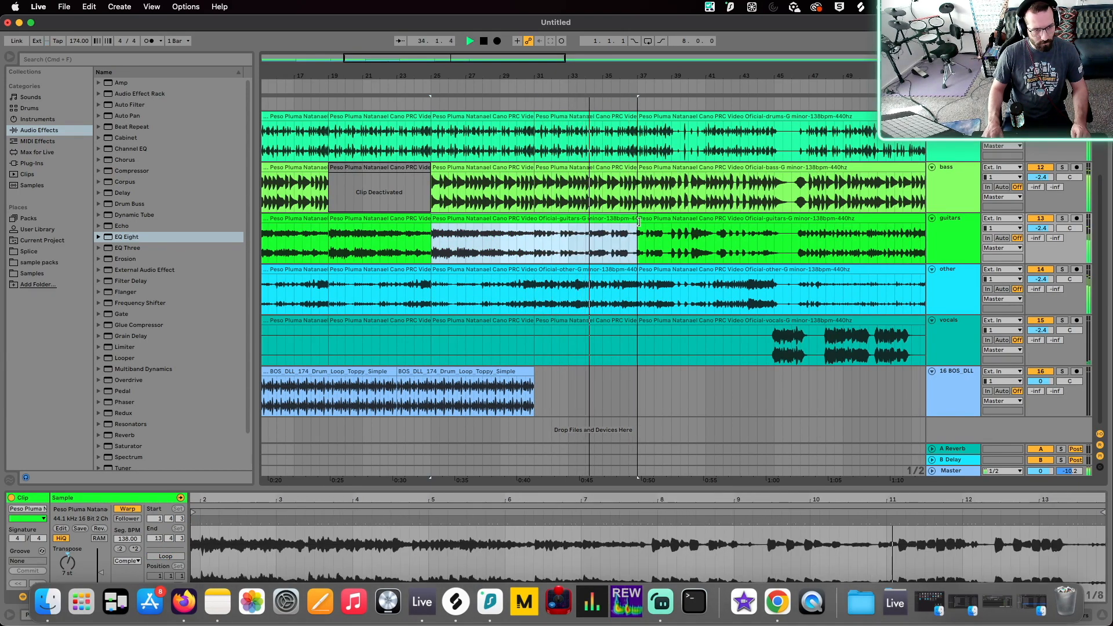
{"action": "left_click_drag", "start_coordinate": [534, 167], "coordinate": [638, 168]}
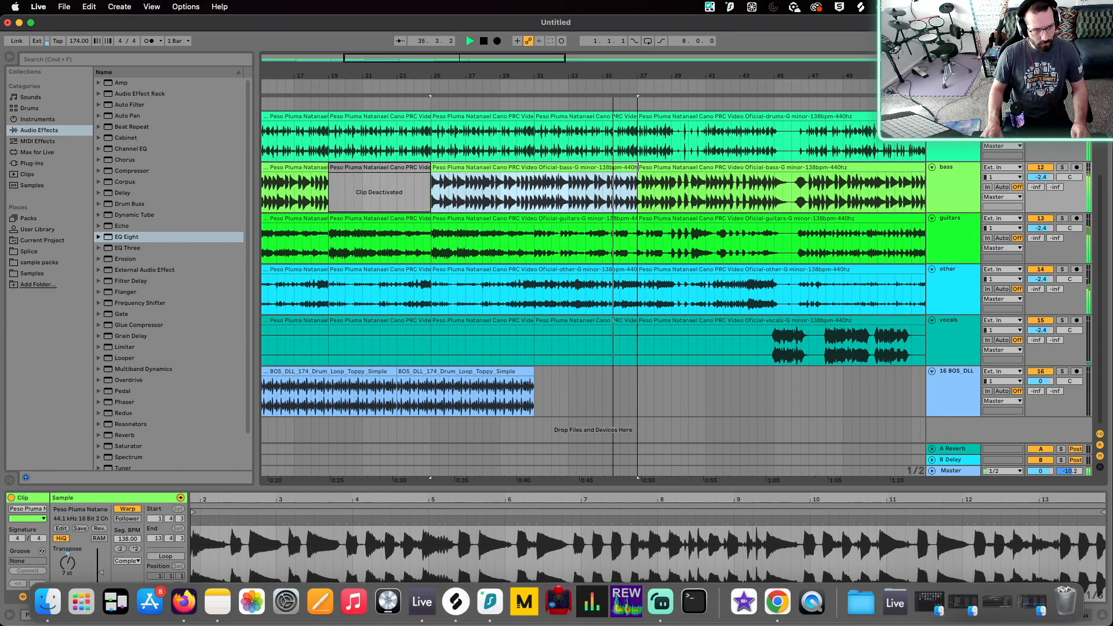
{"action": "left_click_drag", "start_coordinate": [534, 120], "coordinate": [637, 120]}
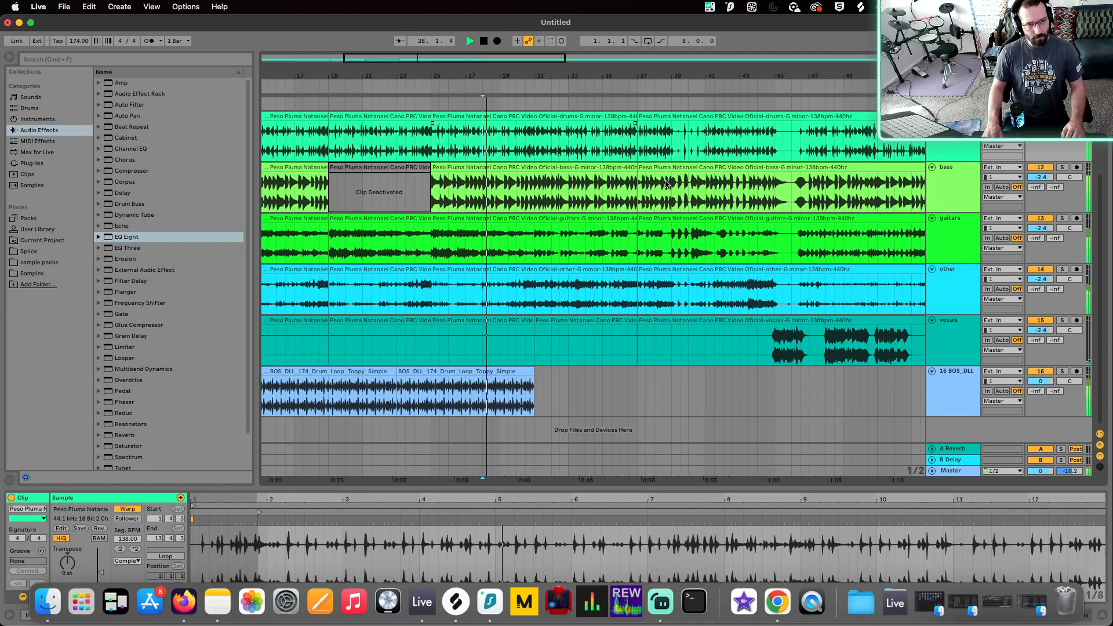
{"action": "key", "text": "minus"}
{"action": "key", "text": "minus"}
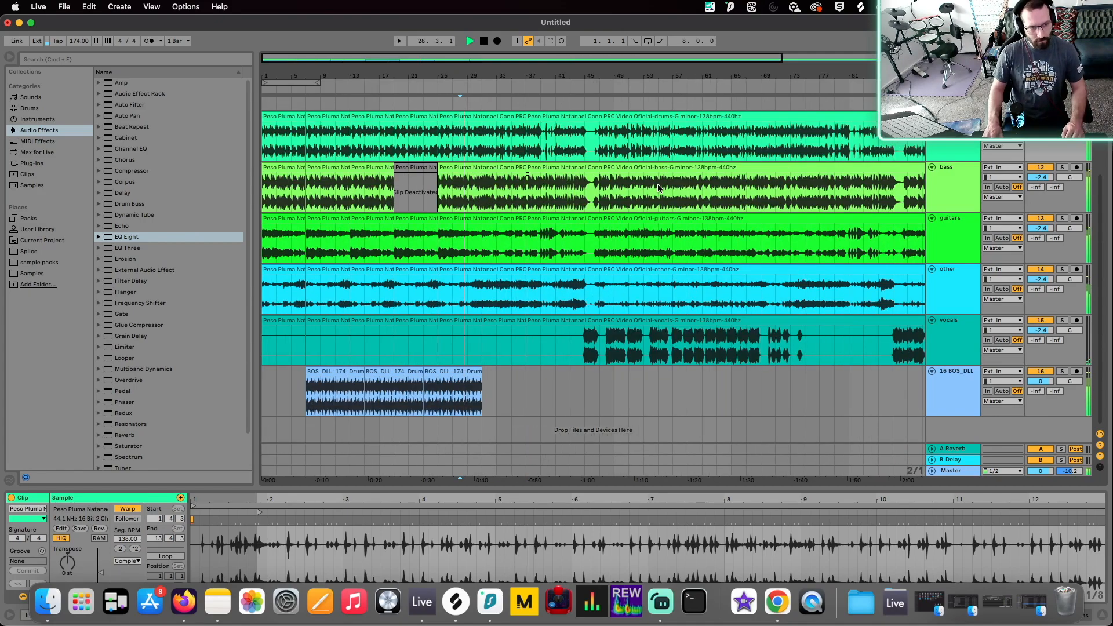
- Delete the clips from bar 37 onward on the drums, bass, guitars and other tracks
{"action": "left_click", "coordinate": [561, 269]}
{"action": "left_click", "coordinate": [550, 219], "text": "shift"}
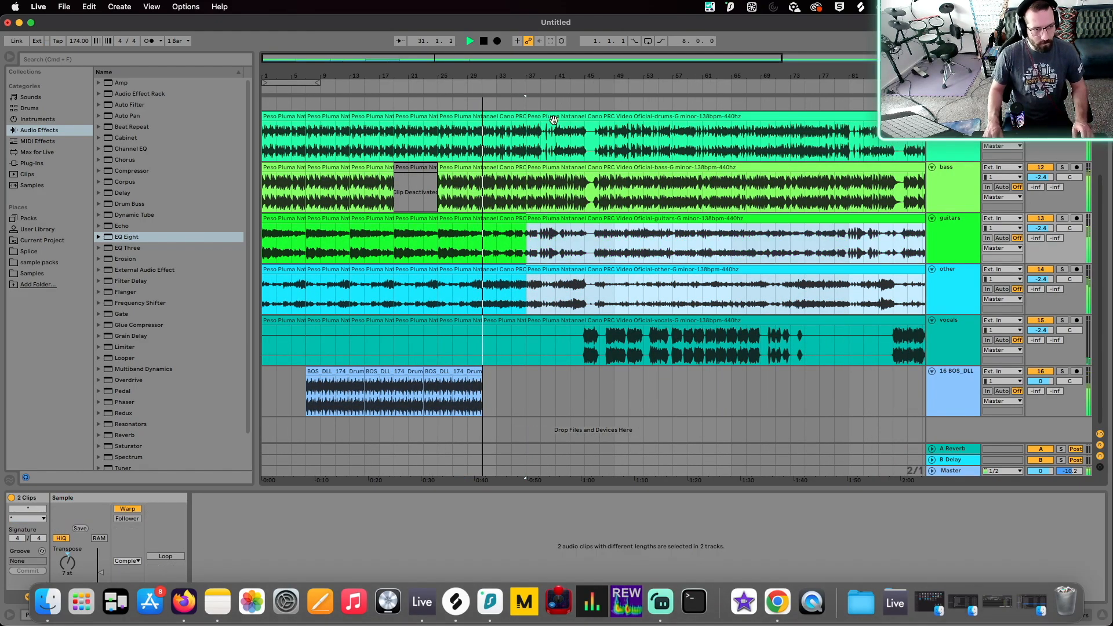
{"action": "left_click", "coordinate": [554, 119], "text": "shift"}
{"action": "key", "text": "Delete"}
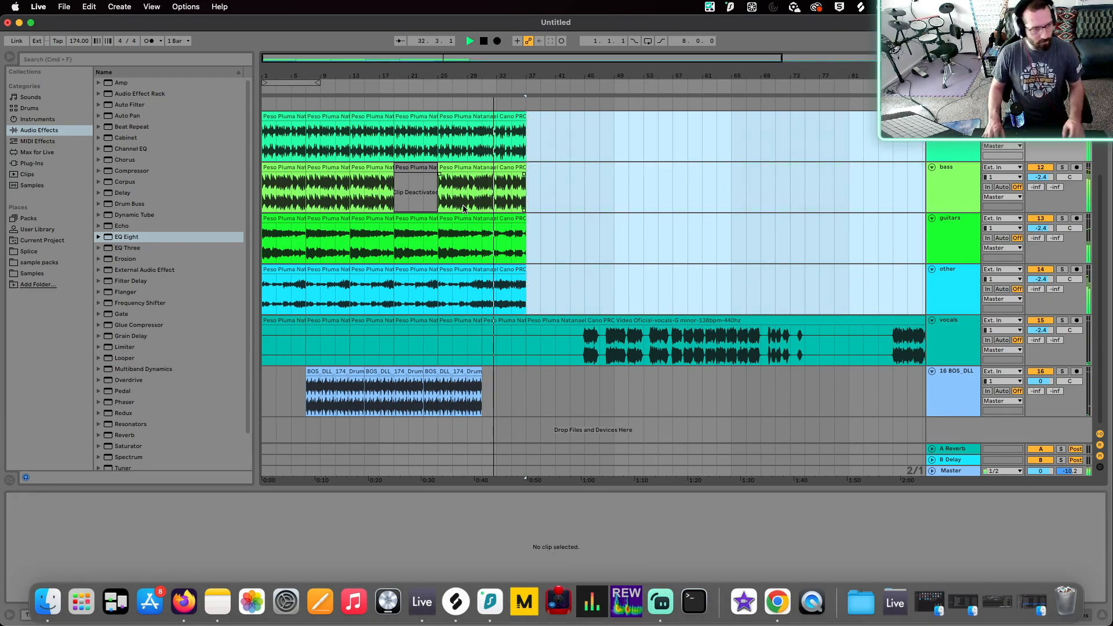
- Copy the drum loop clip spanning bars 23 to 31 so another copy starts at bar 37
{"action": "scroll", "coordinate": [463, 209], "scroll_direction": "up", "scroll_amount": 5}
{"action": "scroll", "coordinate": [458, 220], "scroll_direction": "left", "scroll_amount": 3}
{"action": "scroll", "coordinate": [428, 392], "scroll_direction": "down", "scroll_amount": 5}
{"action": "scroll", "coordinate": [428, 391], "scroll_direction": "up", "scroll_amount": 4}
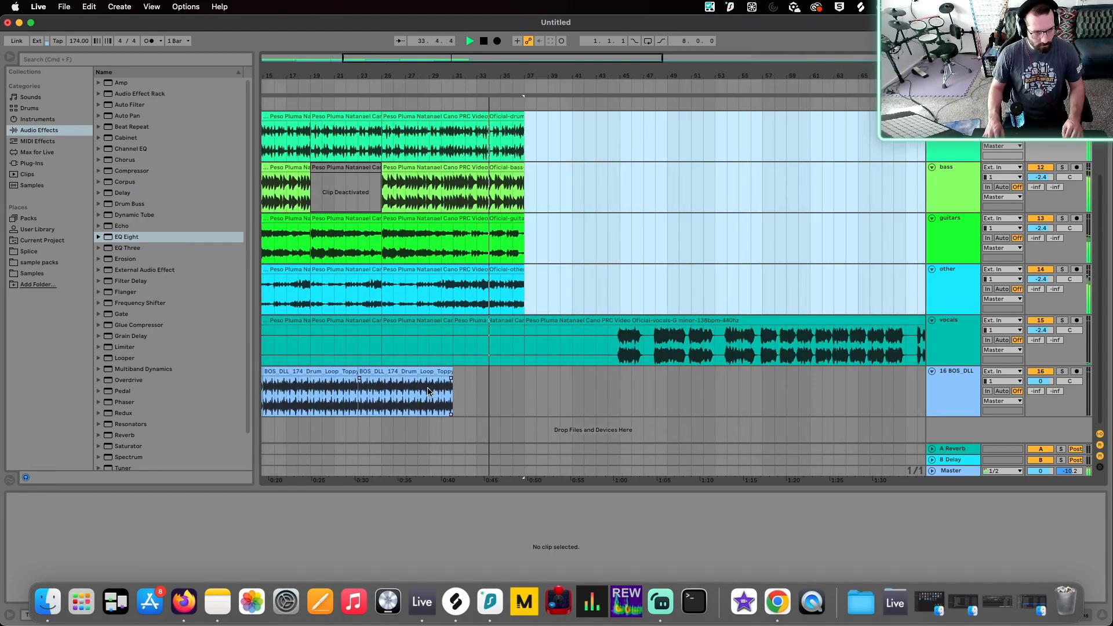
{"action": "left_click", "coordinate": [428, 392]}
{"action": "left_click_drag", "start_coordinate": [427, 374], "coordinate": [589, 375]}
- Extend the last clips on the other, guitars, bass and drums tracks from bar 37 to bar 45
{"action": "left_click_drag", "start_coordinate": [523, 272], "coordinate": [626, 273]}
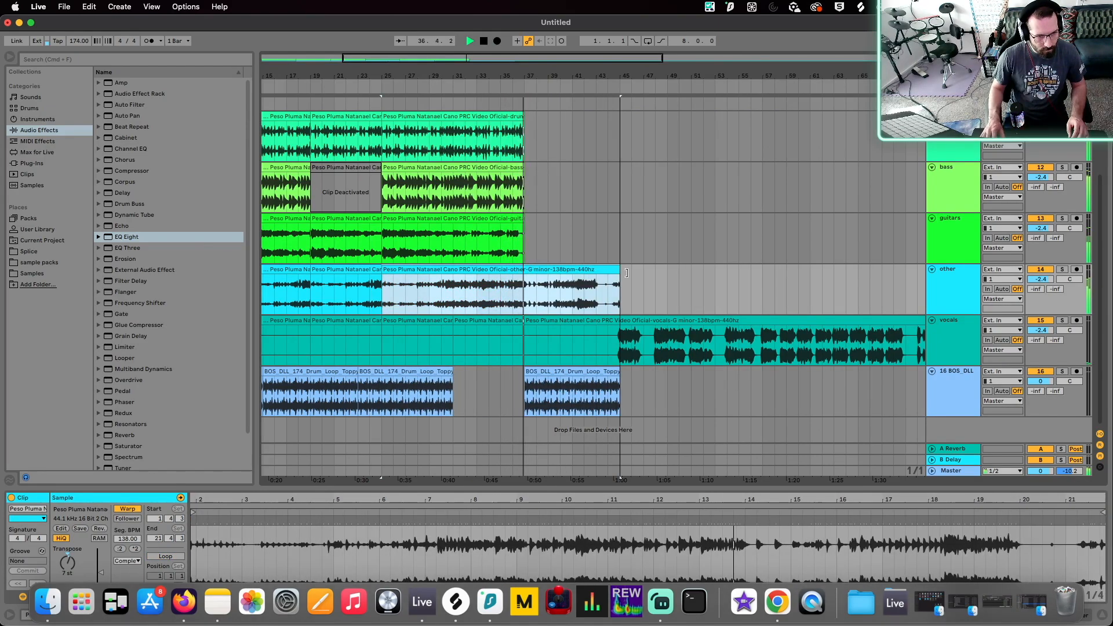
{"action": "left_click_drag", "start_coordinate": [524, 217], "coordinate": [620, 216]}
{"action": "left_click_drag", "start_coordinate": [519, 167], "coordinate": [631, 167]}
{"action": "left_click", "coordinate": [520, 116]}
{"action": "left_click_drag", "start_coordinate": [520, 116], "coordinate": [621, 124]}
{"action": "left_click_drag", "start_coordinate": [631, 167], "coordinate": [619, 167]}
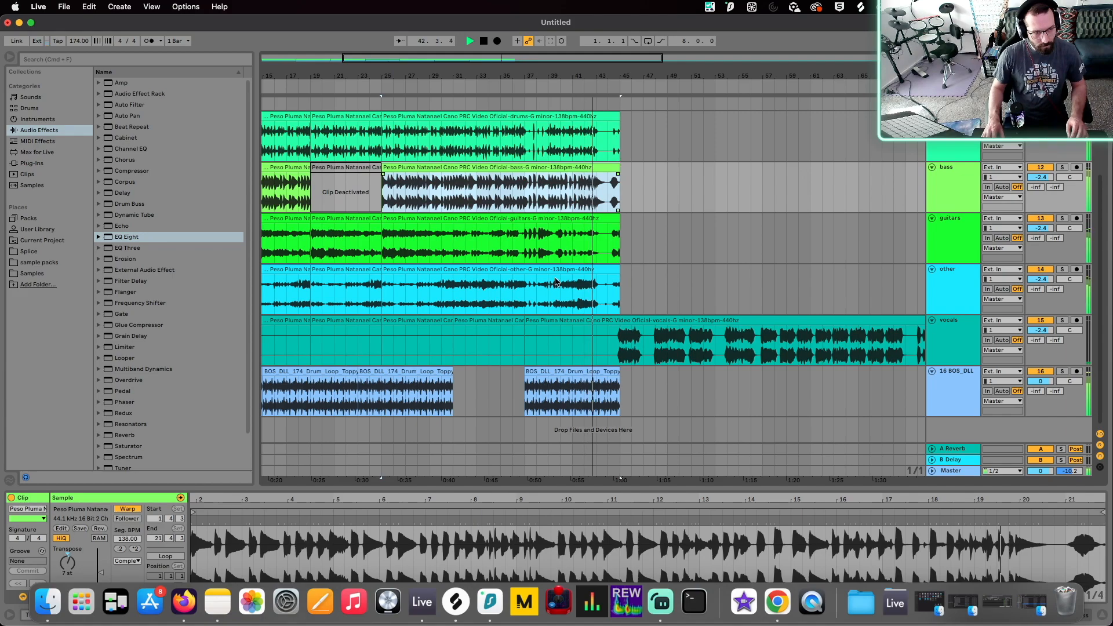
- Extend the vocals clip starting at bar 31 to bar 45 and play back the section around bar 37
{"action": "left_click", "coordinate": [513, 337]}
{"action": "left_click", "coordinate": [489, 331]}
{"action": "key", "text": "space"}
{"action": "mouse_move", "coordinate": [523, 331]}
{"action": "left_mouse_down"}
{"action": "mouse_move", "coordinate": [698, 331]}
{"action": "mouse_move", "coordinate": [619, 320]}
{"action": "left_mouse_up"}
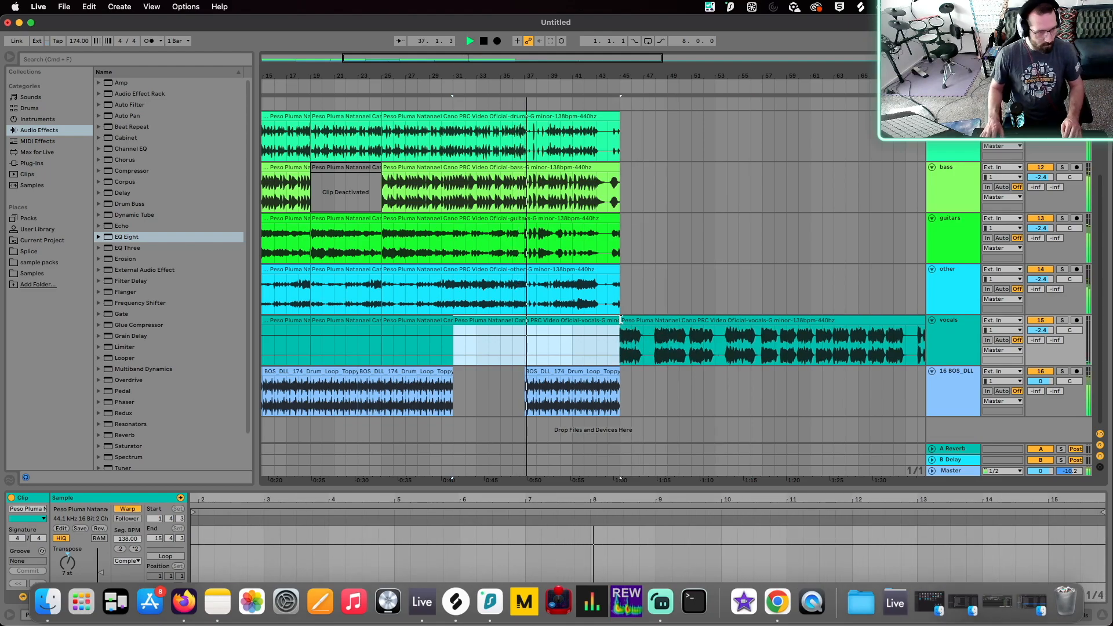
{"action": "left_click", "coordinate": [516, 386]}
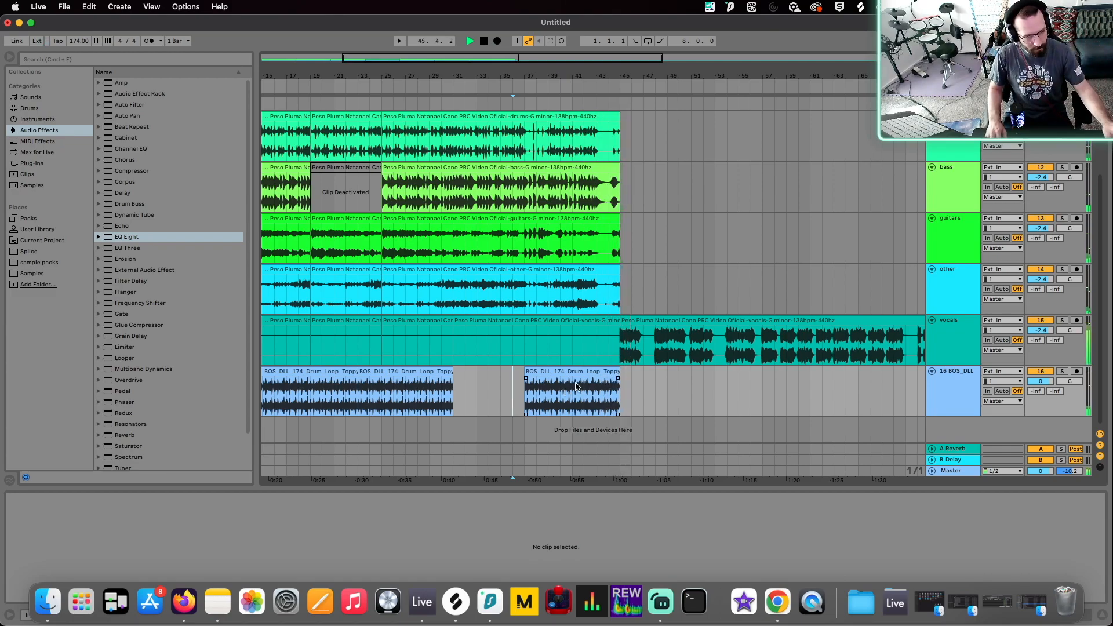
- Extend the last clips on the other, guitars, bass and drums tracks to bar 57
{"action": "scroll", "coordinate": [594, 371], "scroll_direction": "right", "scroll_amount": 3}
{"action": "key", "text": "space"}
{"action": "key", "text": "space"}
{"action": "left_click_drag", "start_coordinate": [528, 275], "coordinate": [653, 284]}
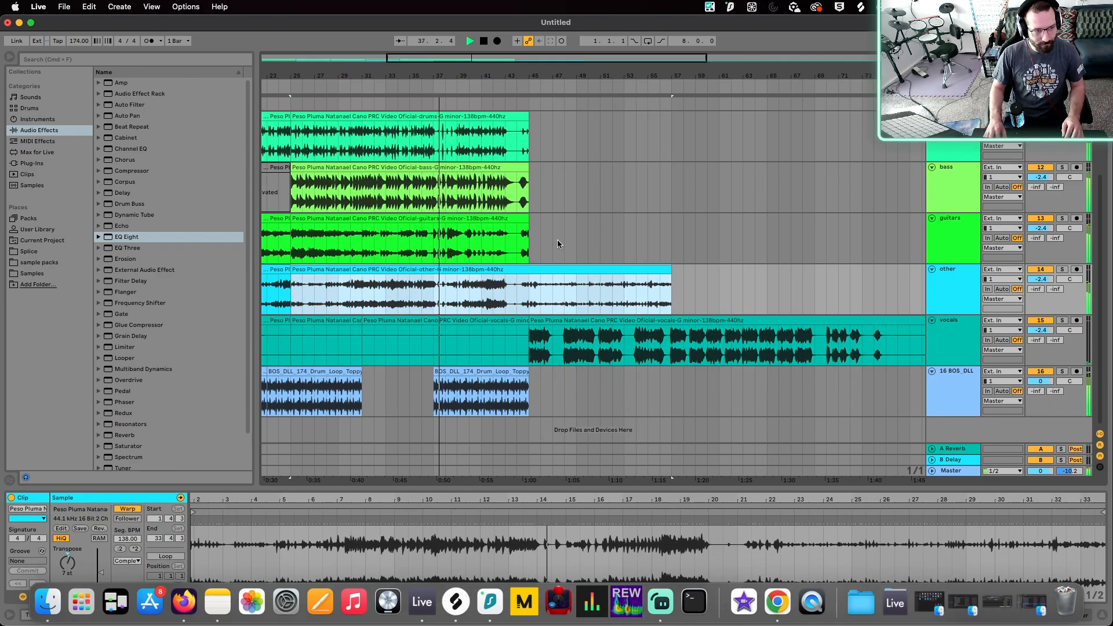
{"action": "left_click_drag", "start_coordinate": [528, 240], "coordinate": [671, 244]}
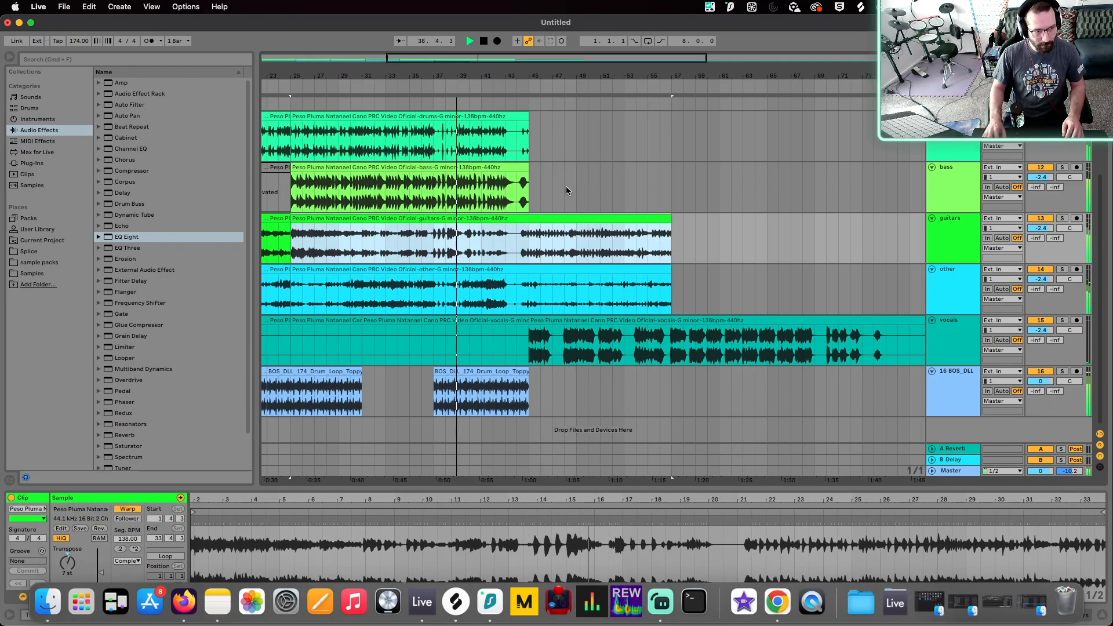
{"action": "left_click_drag", "start_coordinate": [528, 186], "coordinate": [671, 196]}
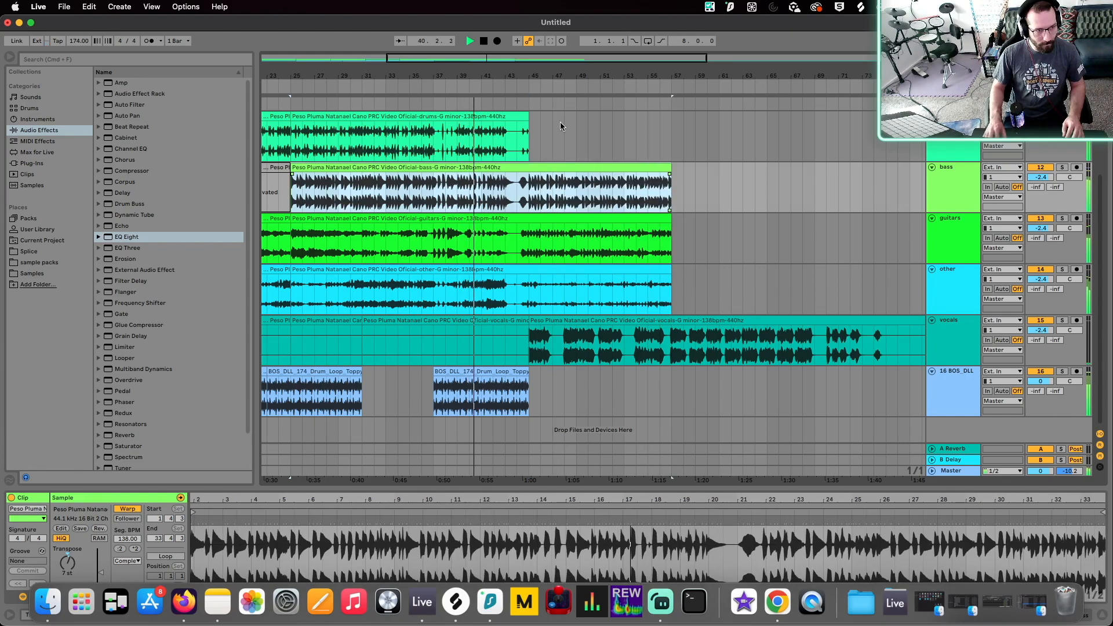
{"action": "left_click_drag", "start_coordinate": [529, 137], "coordinate": [665, 139]}
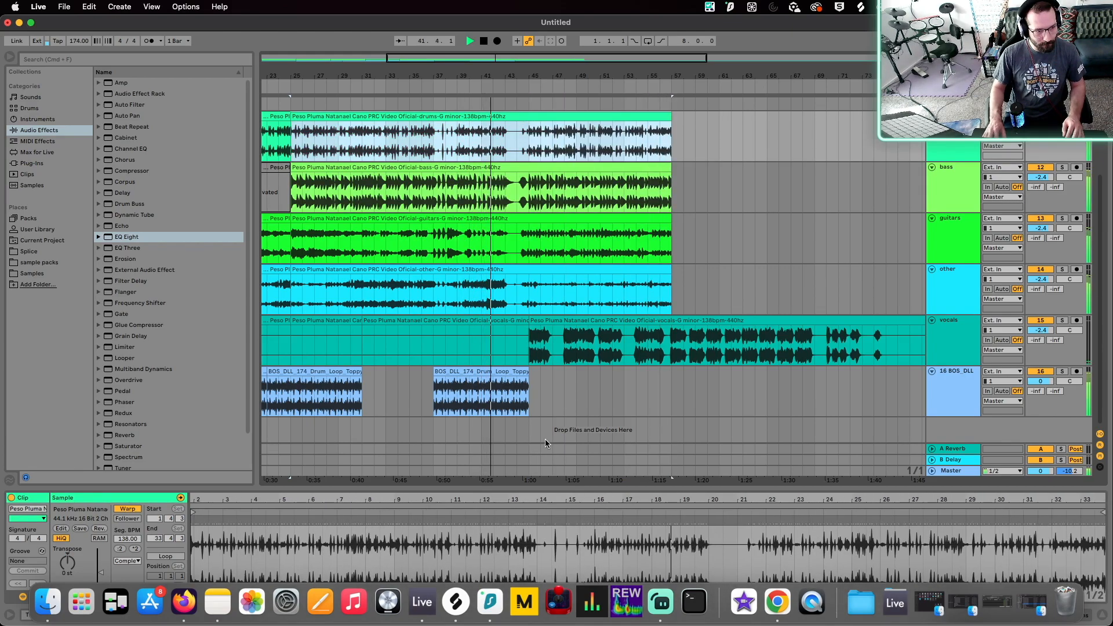
- Extend the drum loop clip starting at bar 37 and the vocals clip above it to bar 57
{"action": "left_click", "coordinate": [564, 394]}
{"action": "left_click_drag", "start_coordinate": [525, 371], "coordinate": [612, 380]}
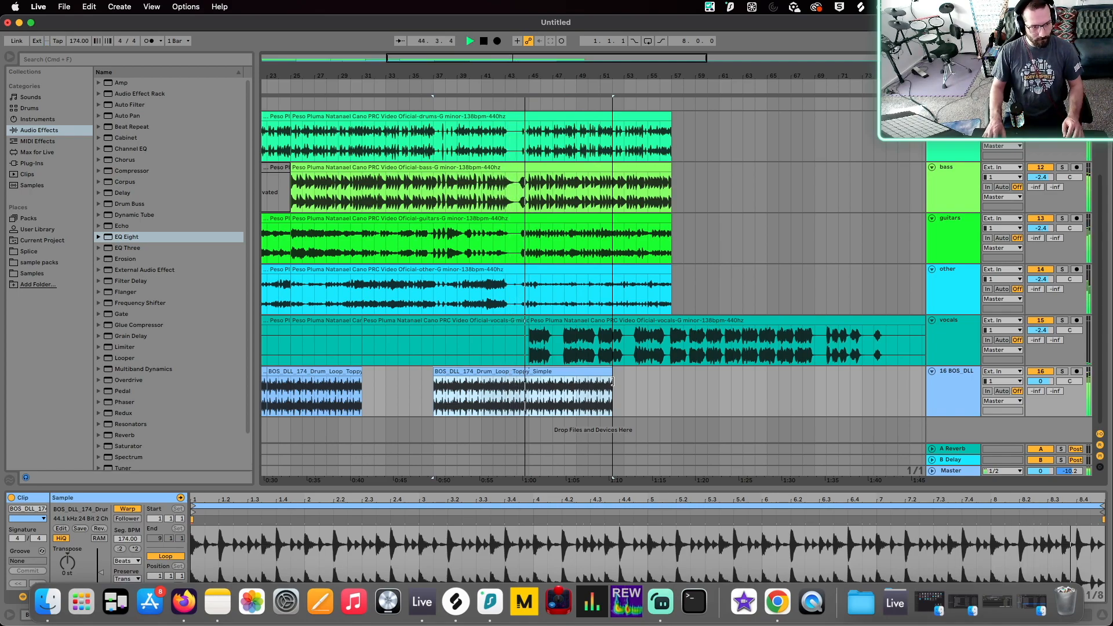
{"action": "left_click_drag", "start_coordinate": [530, 336], "coordinate": [671, 335]}
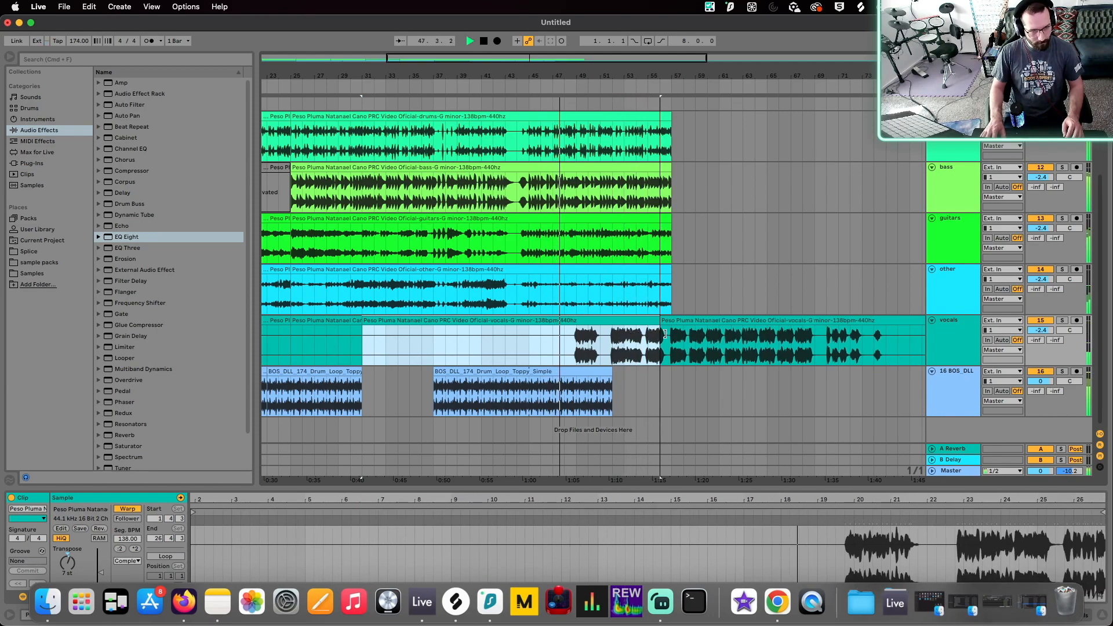
{"action": "left_click", "coordinate": [609, 371]}
{"action": "left_click_drag", "start_coordinate": [609, 371], "coordinate": [672, 371]}
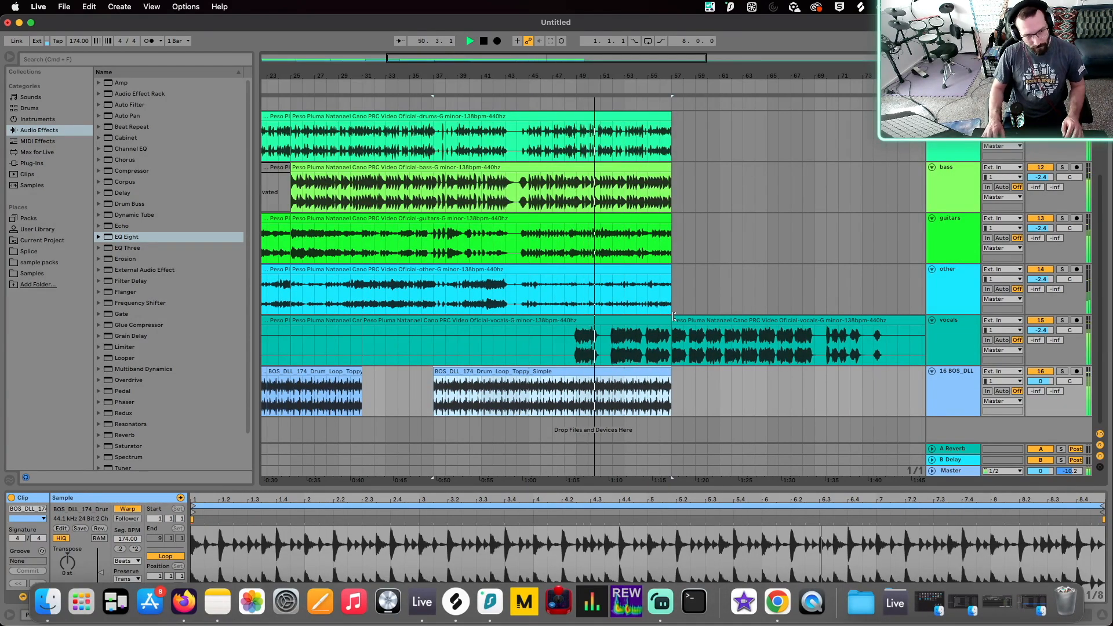
- Try pulling the end of the extended vocals clip back to about bar 44, listen to it, and undo the change
{"action": "left_click_drag", "start_coordinate": [673, 335], "coordinate": [516, 338]}
{"action": "left_click", "coordinate": [502, 336]}
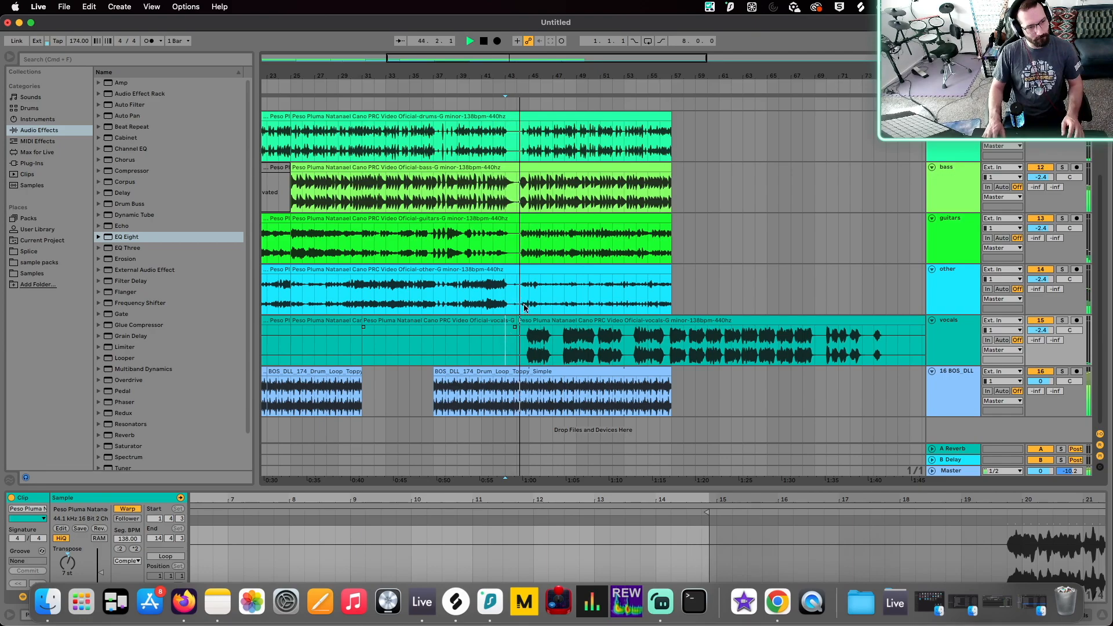
{"action": "scroll", "coordinate": [526, 299], "scroll_direction": "up", "scroll_amount": 5}
{"action": "scroll", "coordinate": [527, 302], "scroll_direction": "down", "scroll_amount": 5}
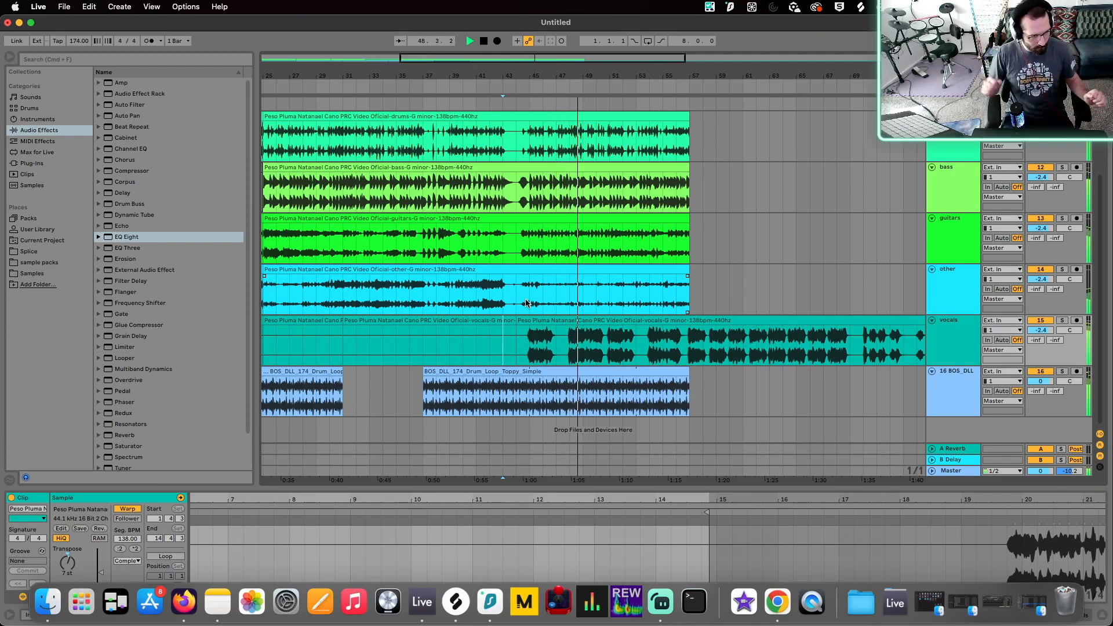
{"action": "key", "text": "super+z"}
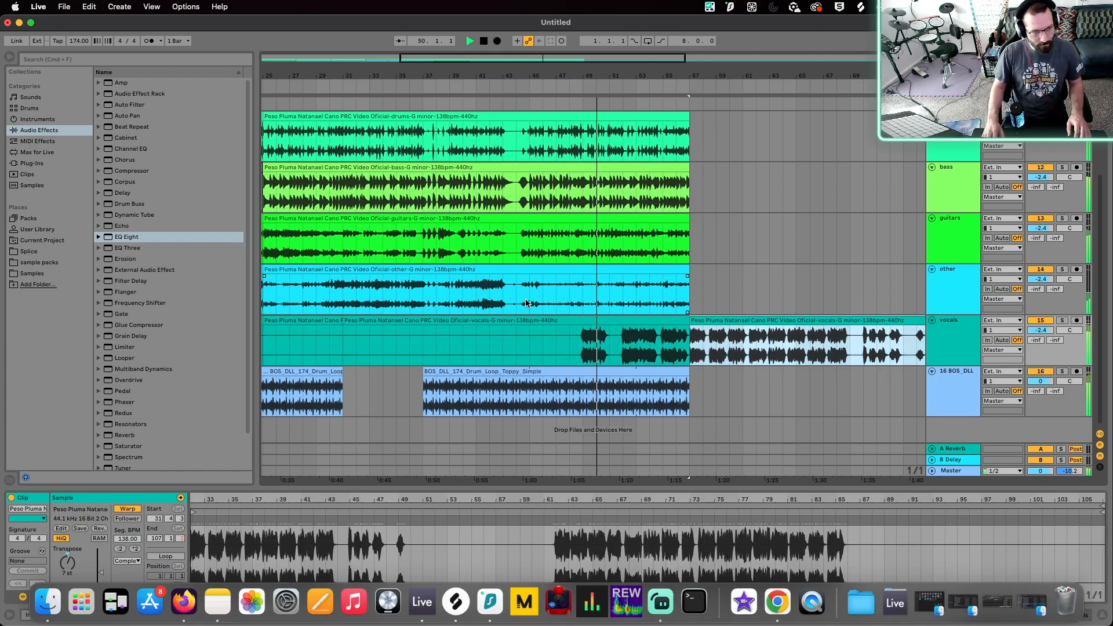
- Stop playback and play the whole arrangement from bar 1
{"action": "left_click", "coordinate": [537, 350]}
{"action": "scroll", "coordinate": [515, 349], "scroll_direction": "down", "scroll_amount": 3}
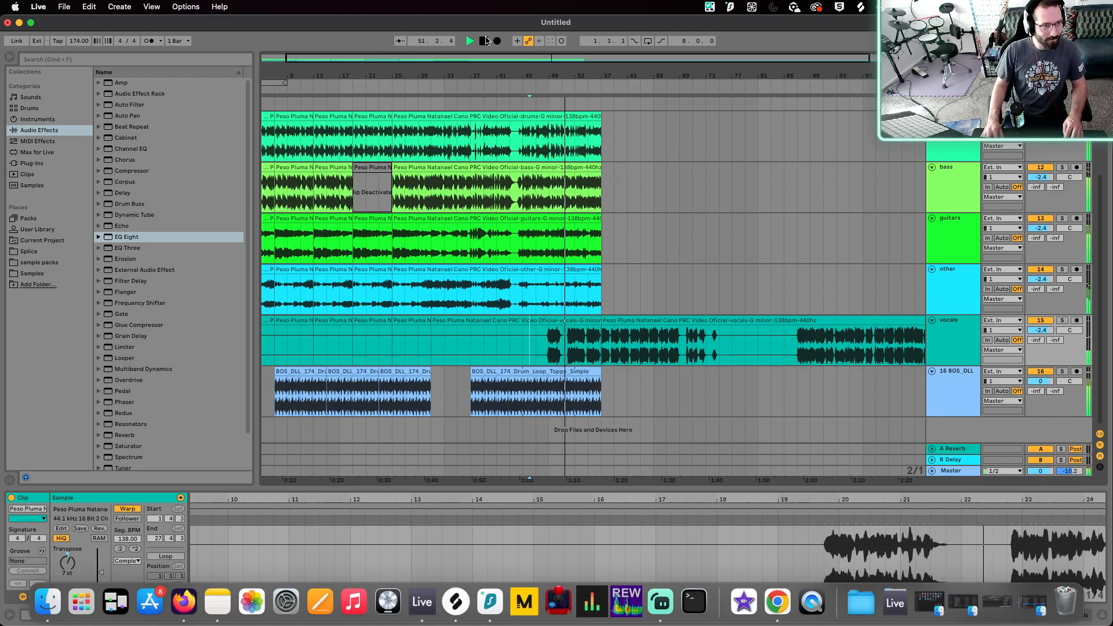
{"action": "left_click", "coordinate": [483, 41]}
{"action": "scroll", "coordinate": [365, 174], "scroll_direction": "up", "scroll_amount": 2}
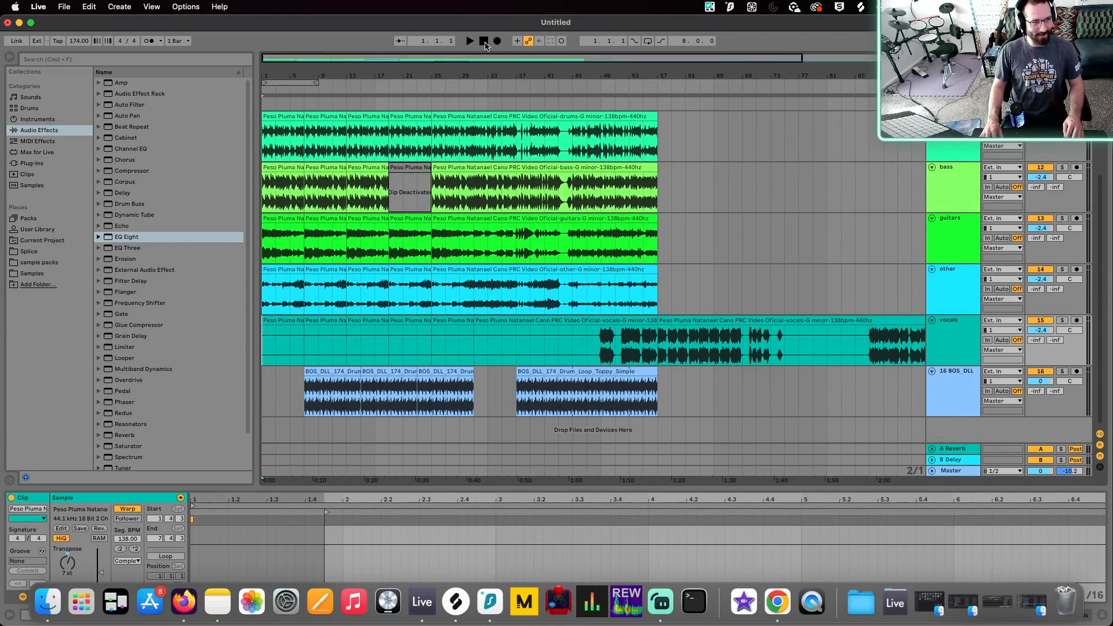
{"action": "scroll", "coordinate": [385, 209], "scroll_direction": "up", "scroll_amount": 2}
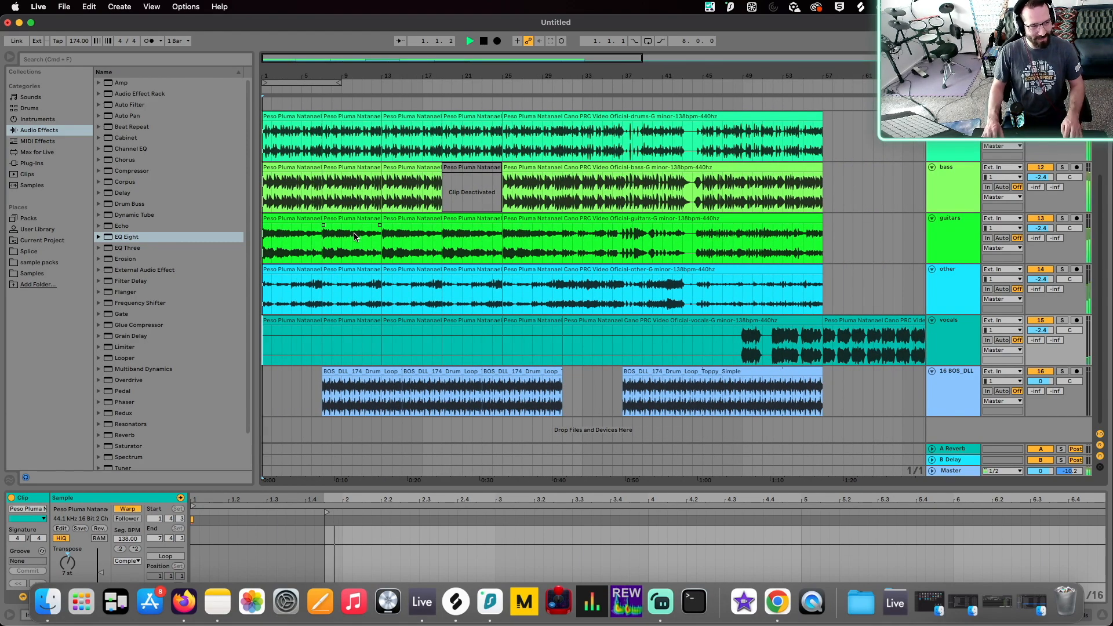
- Deactivate the first two guitars clips, covering bars 1 to 13, and restart playback from the beginning
{"action": "left_click", "coordinate": [292, 168]}
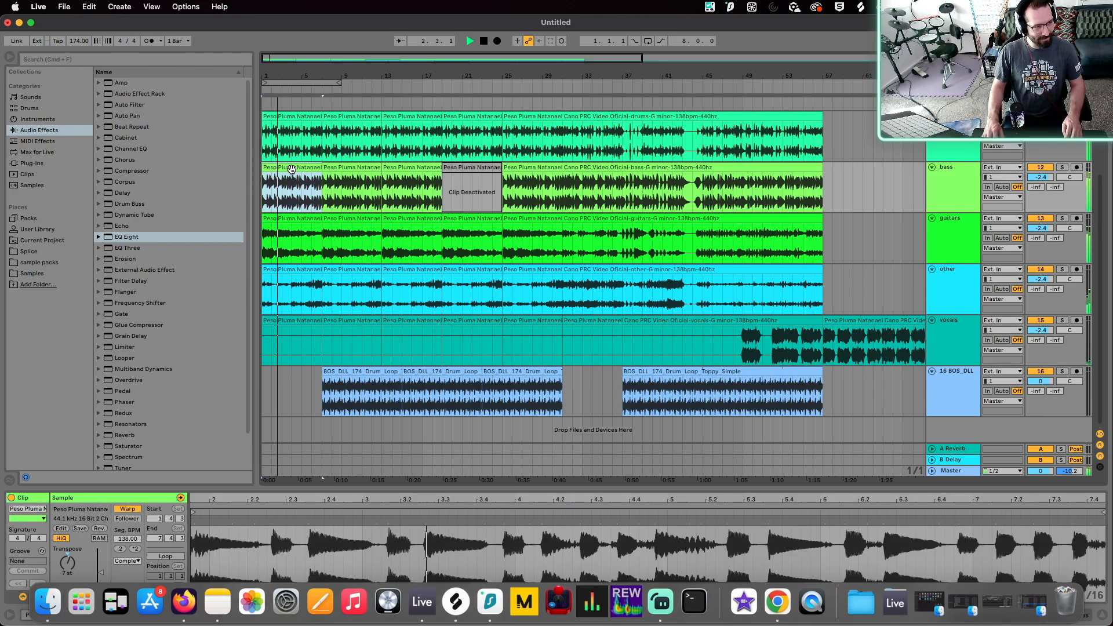
{"action": "left_click", "coordinate": [282, 220]}
{"action": "key", "text": "0"}
{"action": "left_click", "coordinate": [344, 219]}
{"action": "key", "text": "0"}
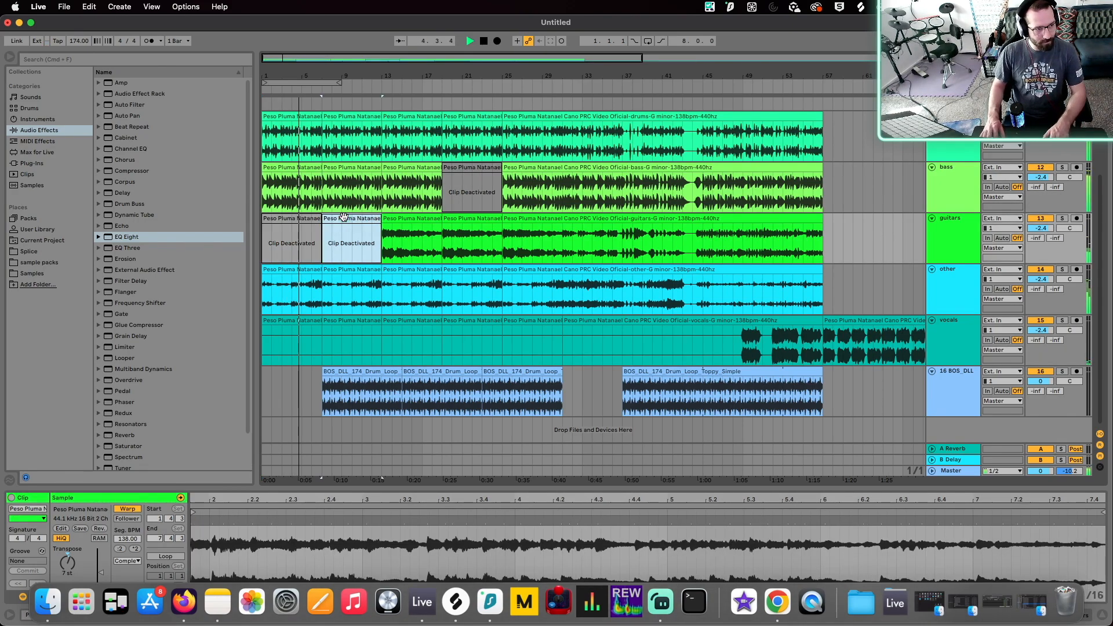
{"action": "left_click", "coordinate": [484, 41]}
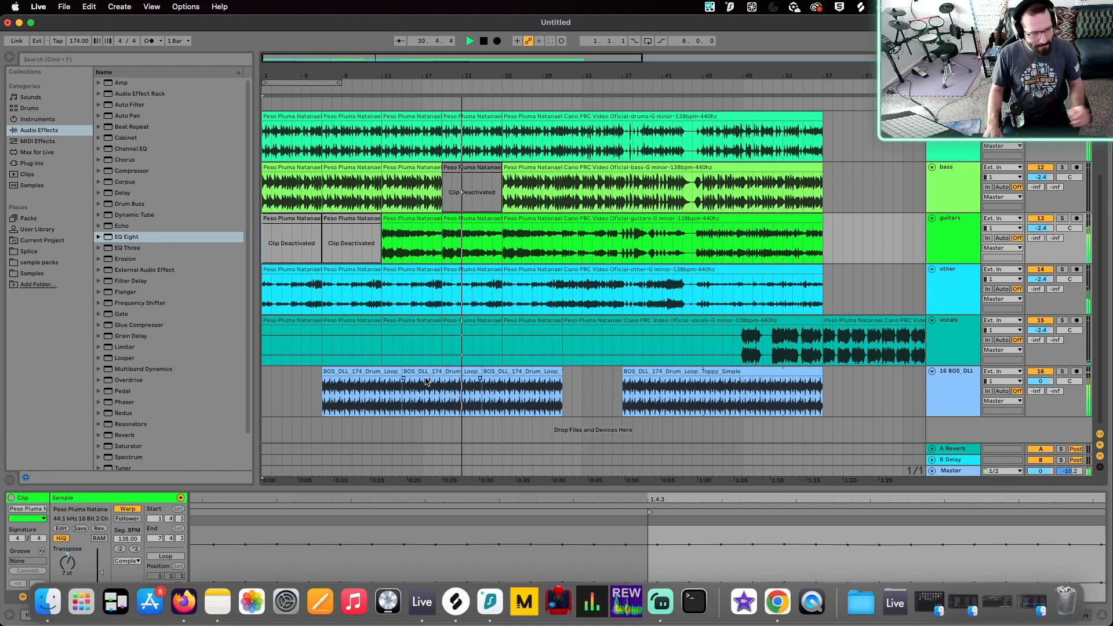
- Deactivate the drum loop section between bars 19 and 21, where the bass drops out
{"action": "scroll", "coordinate": [425, 381], "scroll_direction": "up", "scroll_amount": 5}
{"action": "left_click_drag", "start_coordinate": [466, 388], "coordinate": [506, 389]}
{"action": "key", "text": "0"}
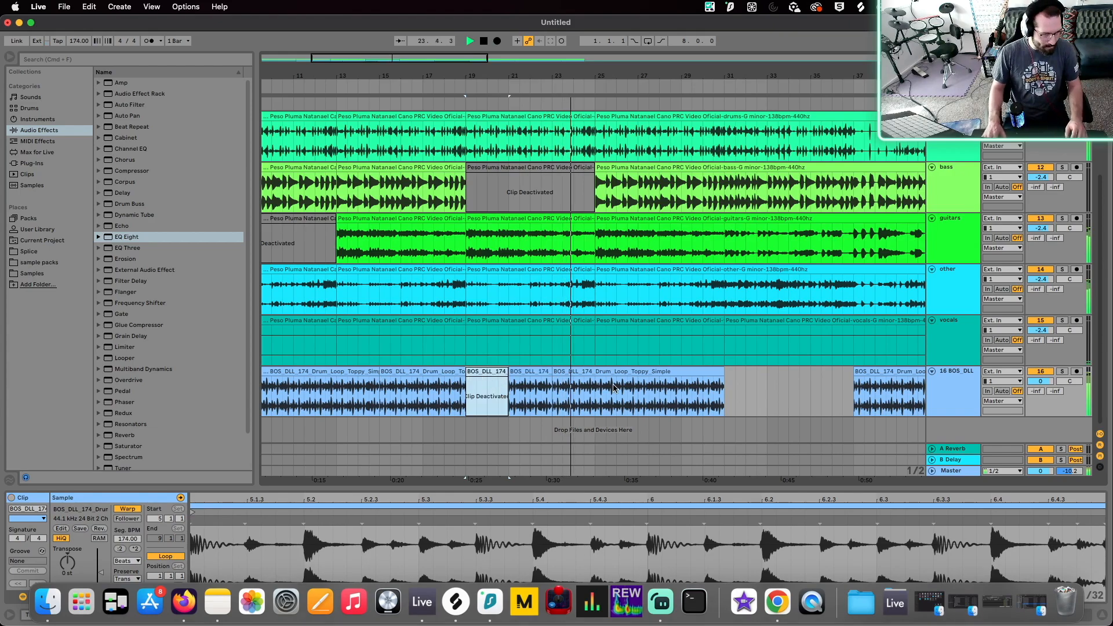
{"action": "scroll", "coordinate": [609, 393], "scroll_direction": "down", "scroll_amount": 5}
{"action": "left_click", "coordinate": [280, 395]}
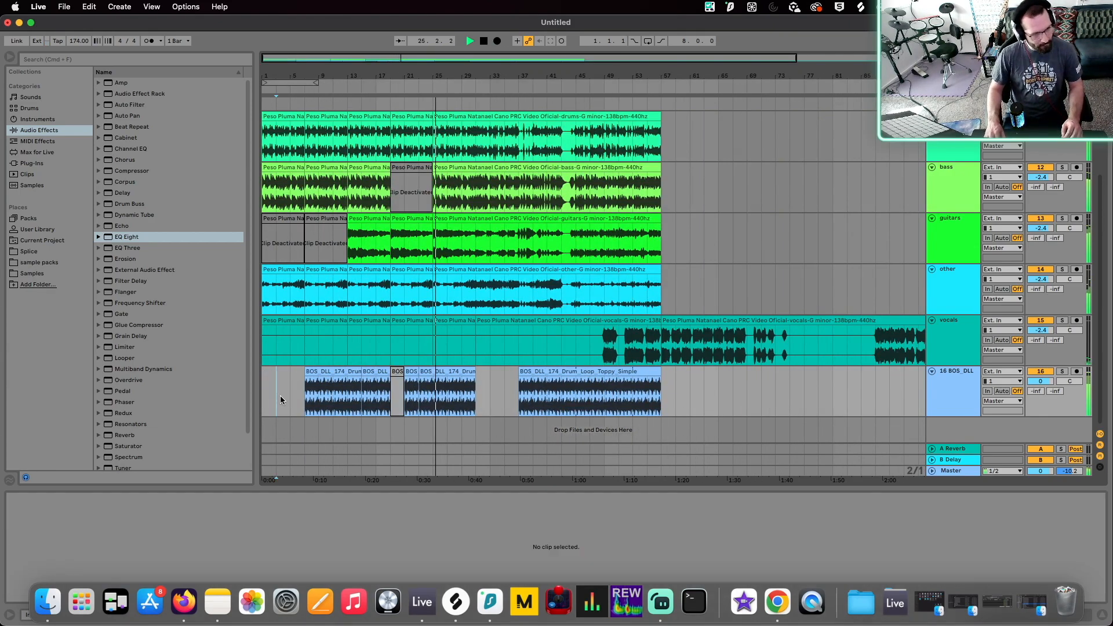
{"action": "scroll", "coordinate": [280, 395], "scroll_direction": "up", "scroll_amount": 4}
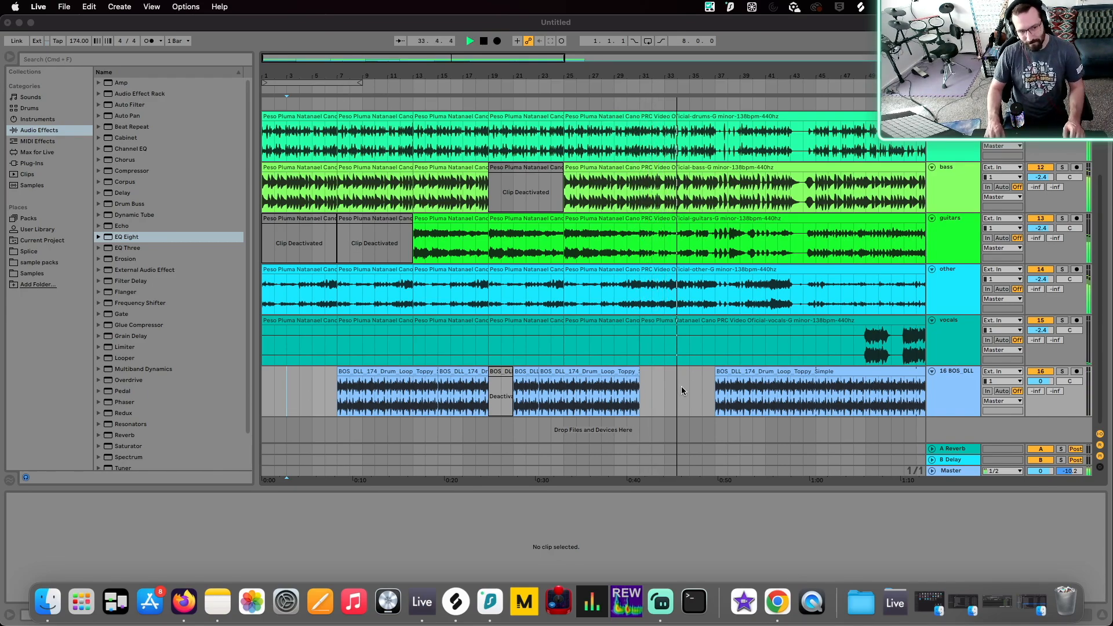
- Try starting the last drum loop clip one bar earlier, at bar 36, and set its start back to bar 37
{"action": "left_click", "coordinate": [713, 374]}
{"action": "left_click_drag", "start_coordinate": [709, 372], "coordinate": [706, 374]}
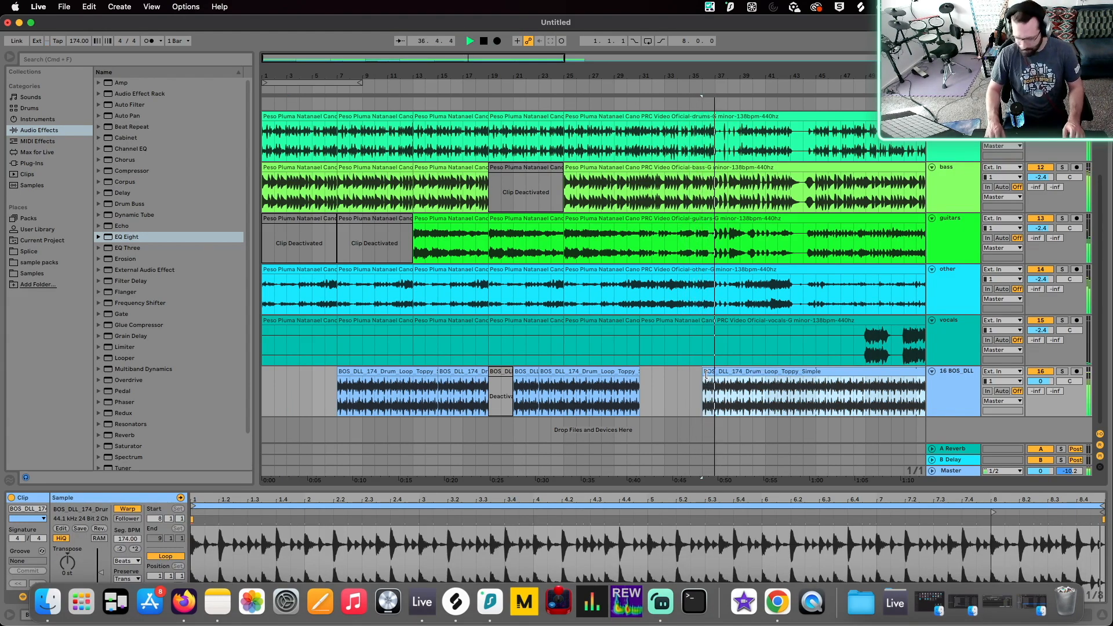
{"action": "left_click_drag", "start_coordinate": [705, 375], "coordinate": [715, 375]}
{"action": "key", "text": "minus"}
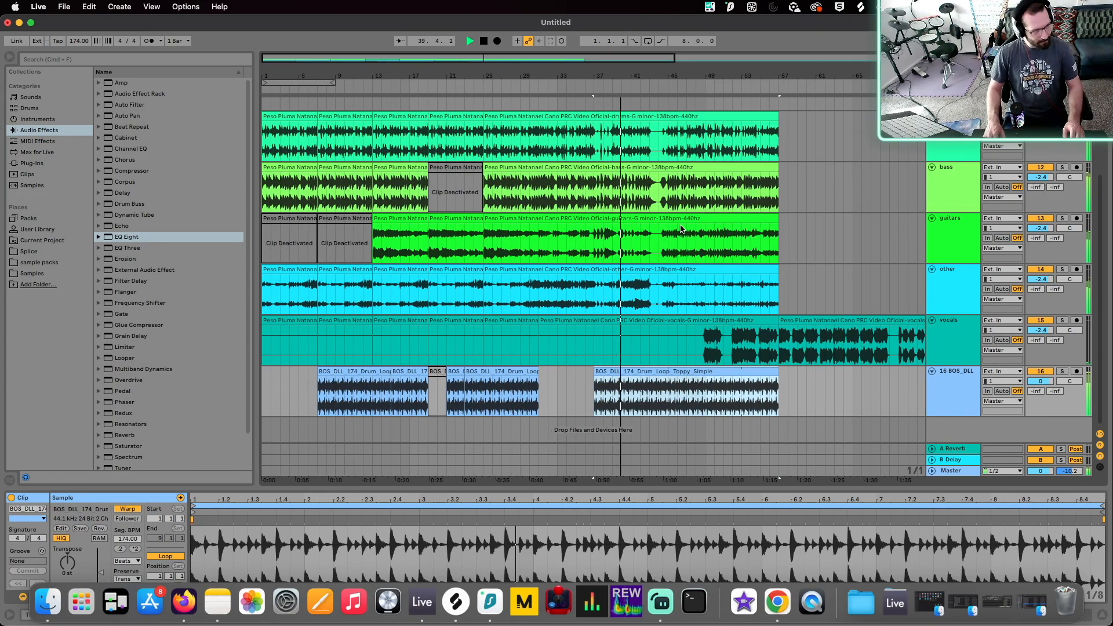
- Split the bass clip at bar 44, deactivate the part up to bar 57, and replay from about bar 41
{"action": "left_click", "coordinate": [659, 203]}
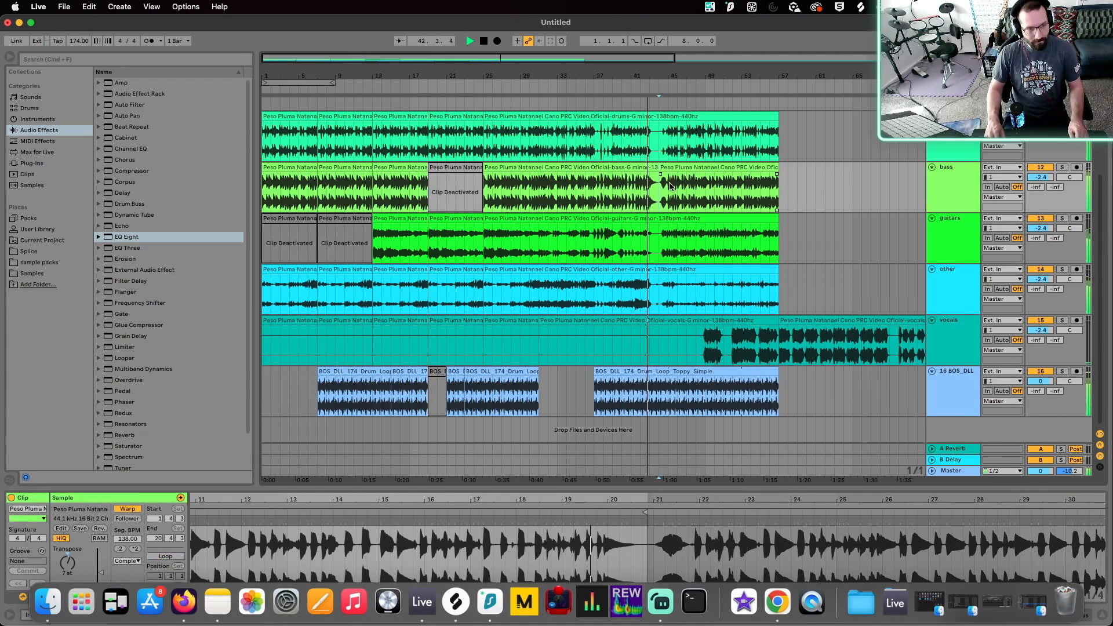
{"action": "key", "text": "super+e"}
{"action": "key", "text": "0"}
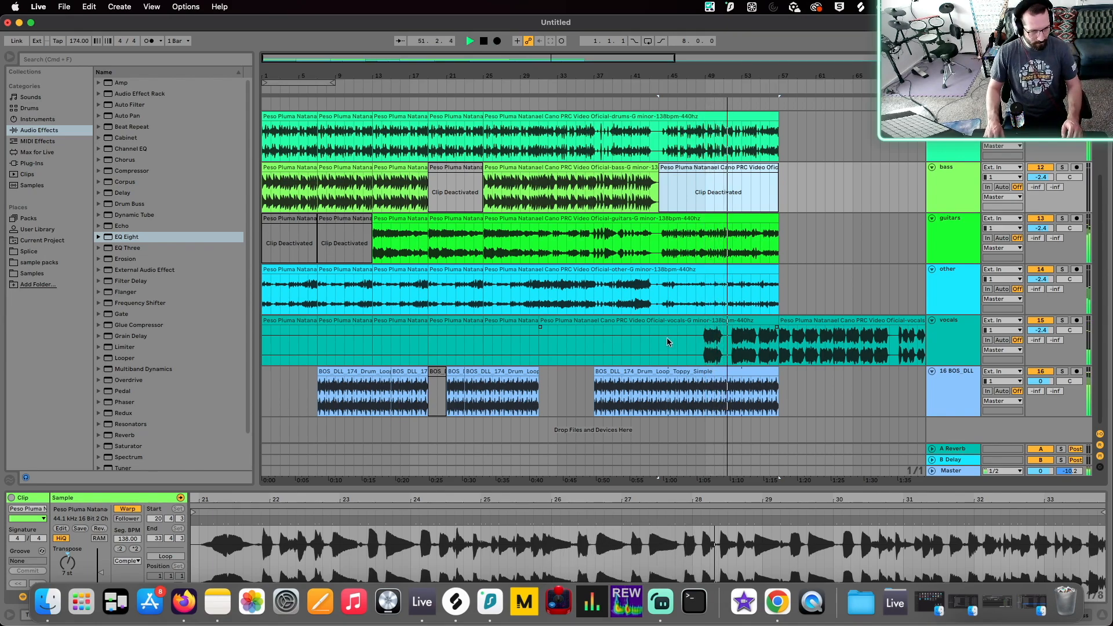
{"action": "left_click", "coordinate": [625, 341]}
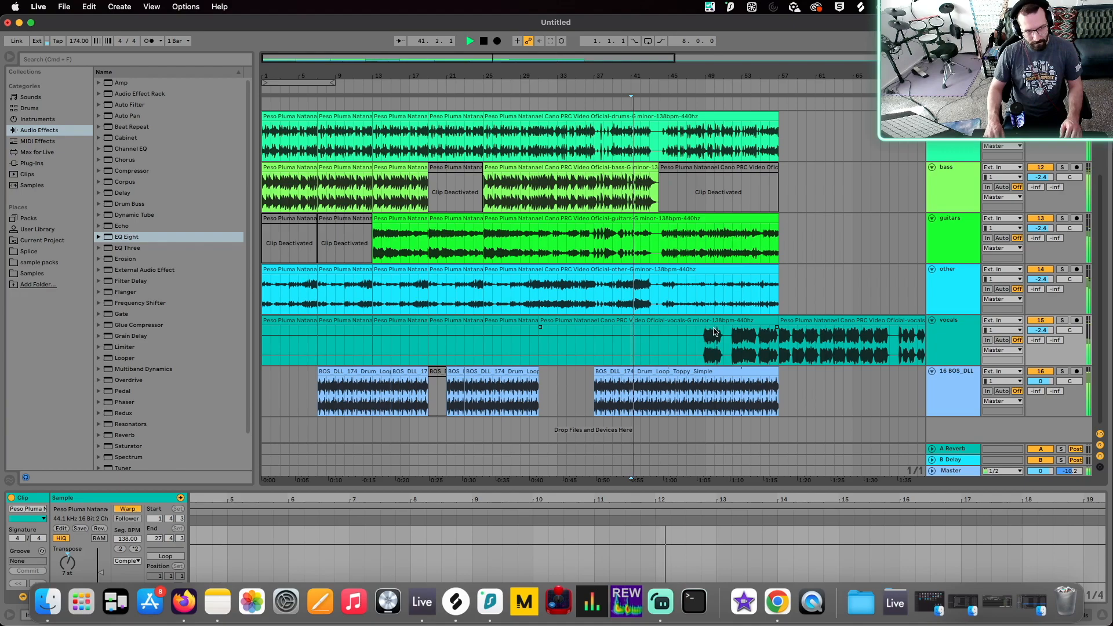
- Move the bars 49 to 57 section of the drums, bass, guitars, other and vocals tracks to bar 44, and replay from about bar 40
{"action": "left_click_drag", "start_coordinate": [702, 311], "coordinate": [776, 136]}
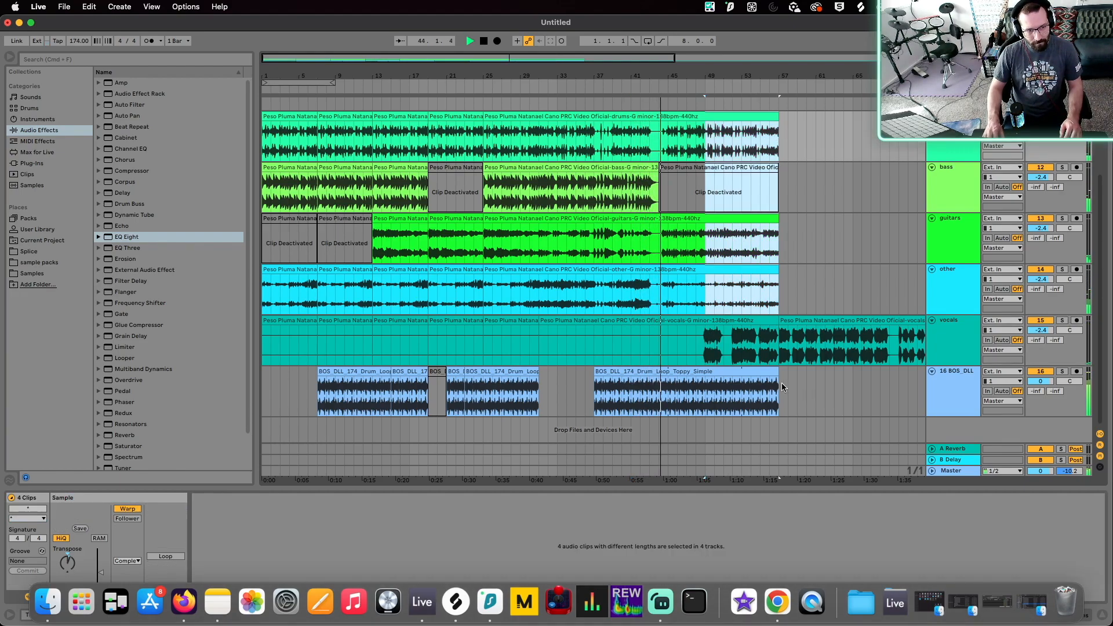
{"action": "left_click_drag", "start_coordinate": [778, 346], "coordinate": [705, 164]}
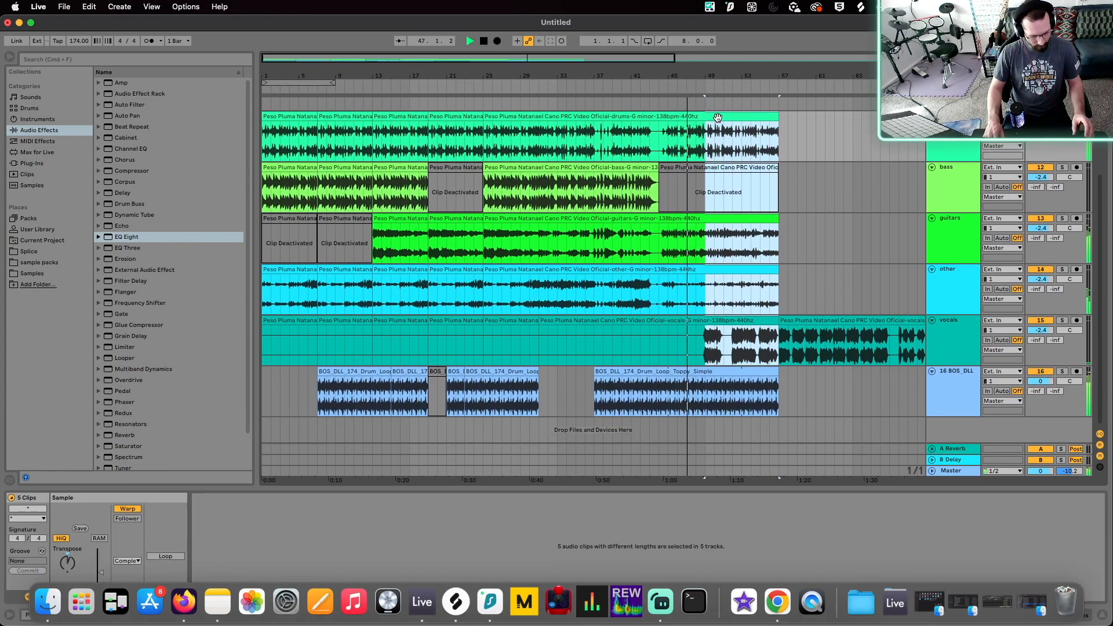
{"action": "left_click_drag", "start_coordinate": [717, 118], "coordinate": [673, 117]}
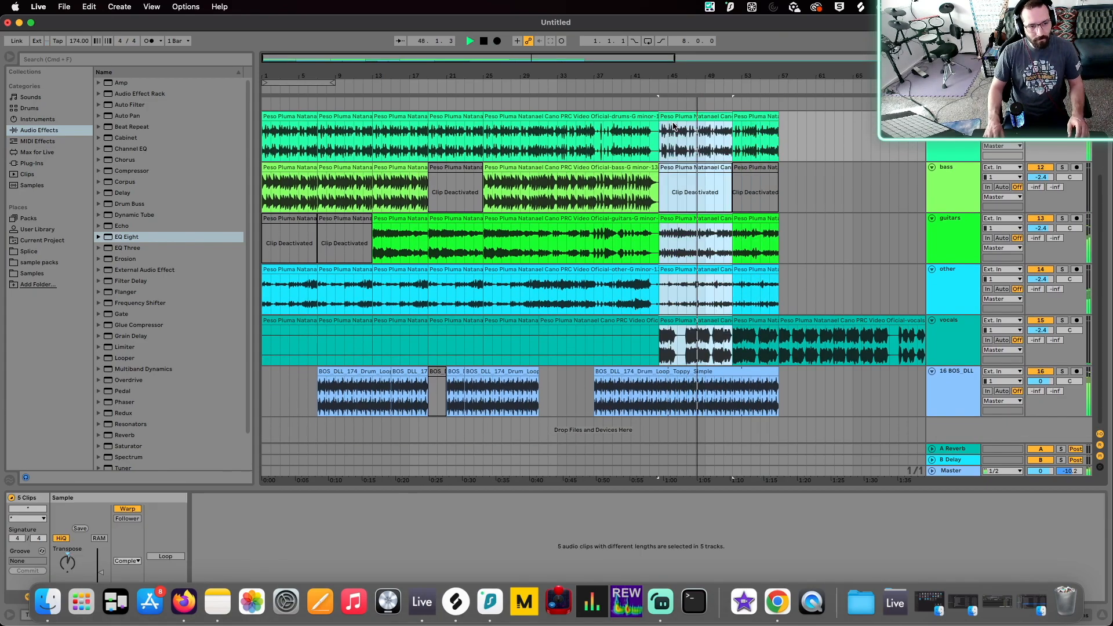
{"action": "left_click", "coordinate": [621, 333]}
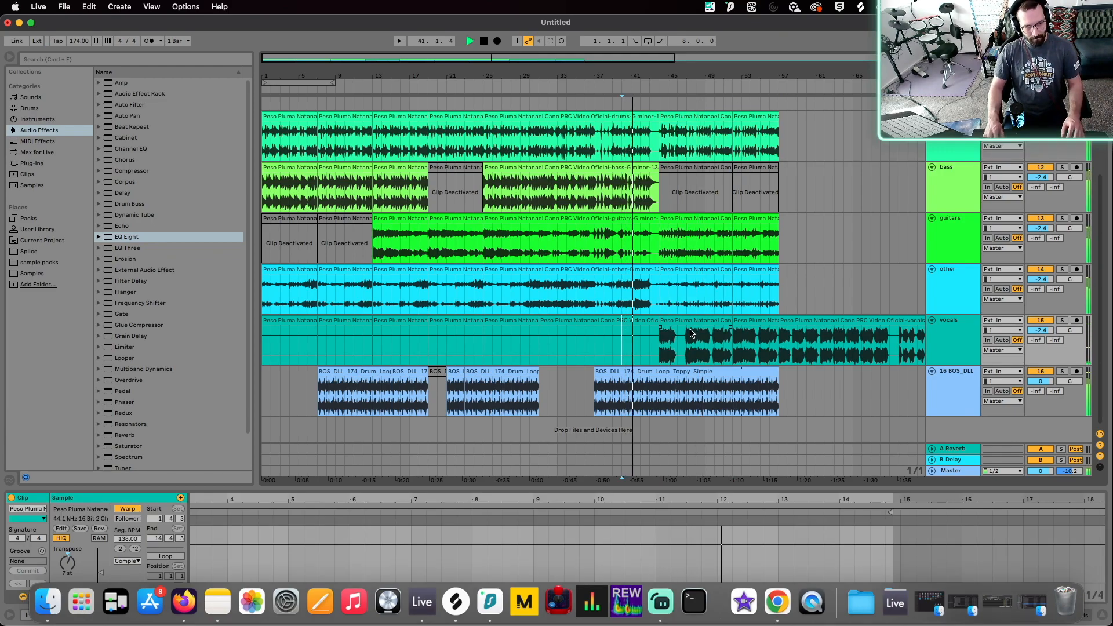
- Extend the vocals, other, guitars and drums clips that start at bar 44 to bar 57, covering the leftover pieces
{"action": "left_click", "coordinate": [747, 320]}
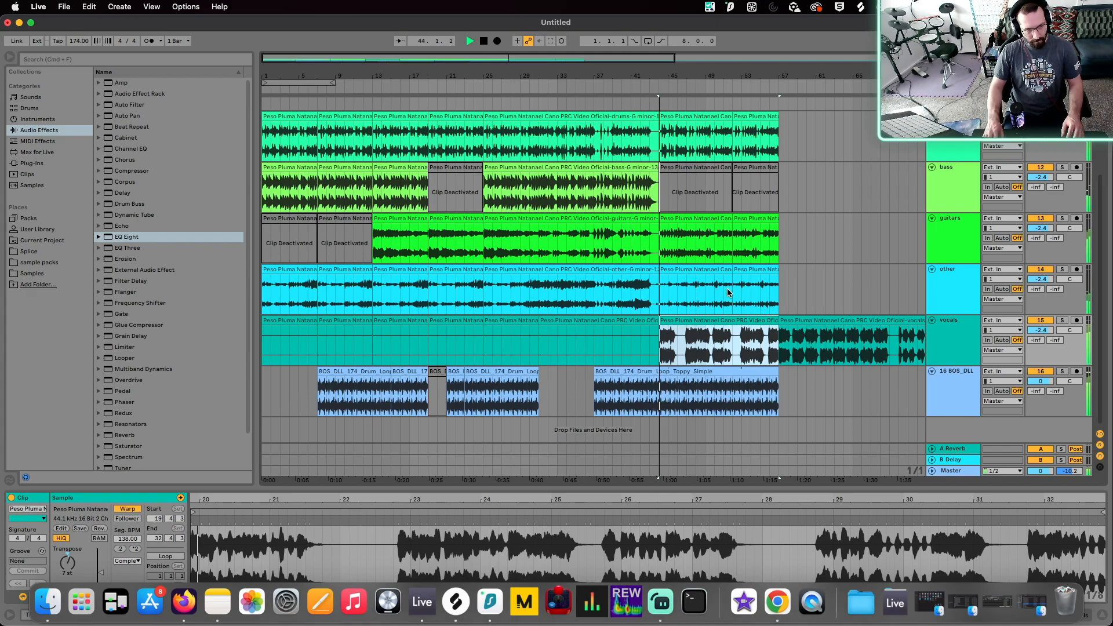
{"action": "left_click", "coordinate": [753, 278]}
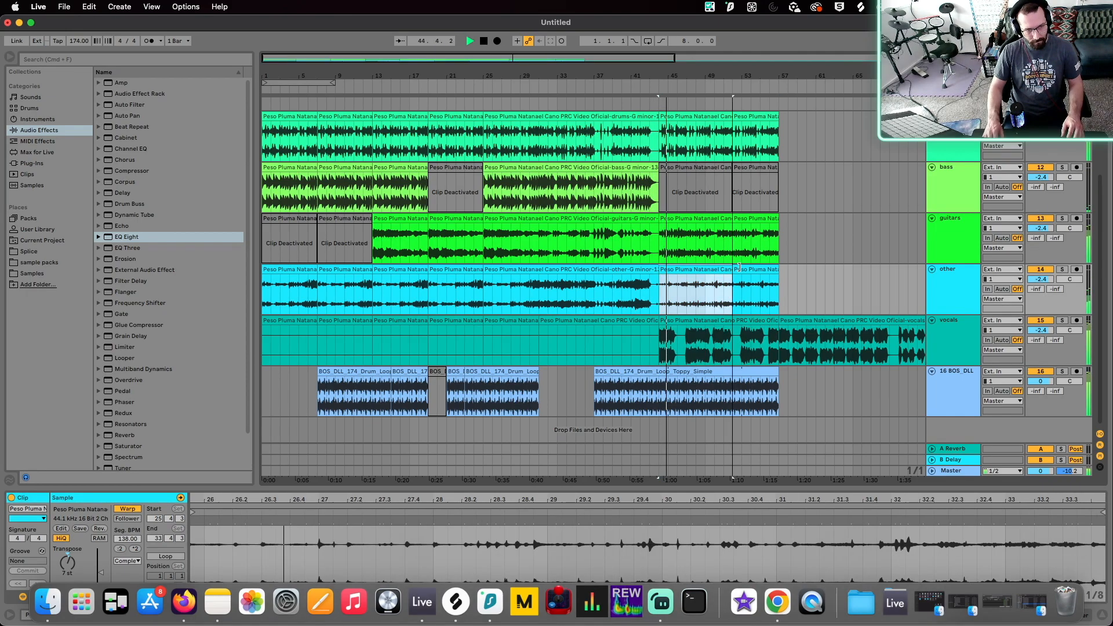
{"action": "left_click", "coordinate": [728, 218]}
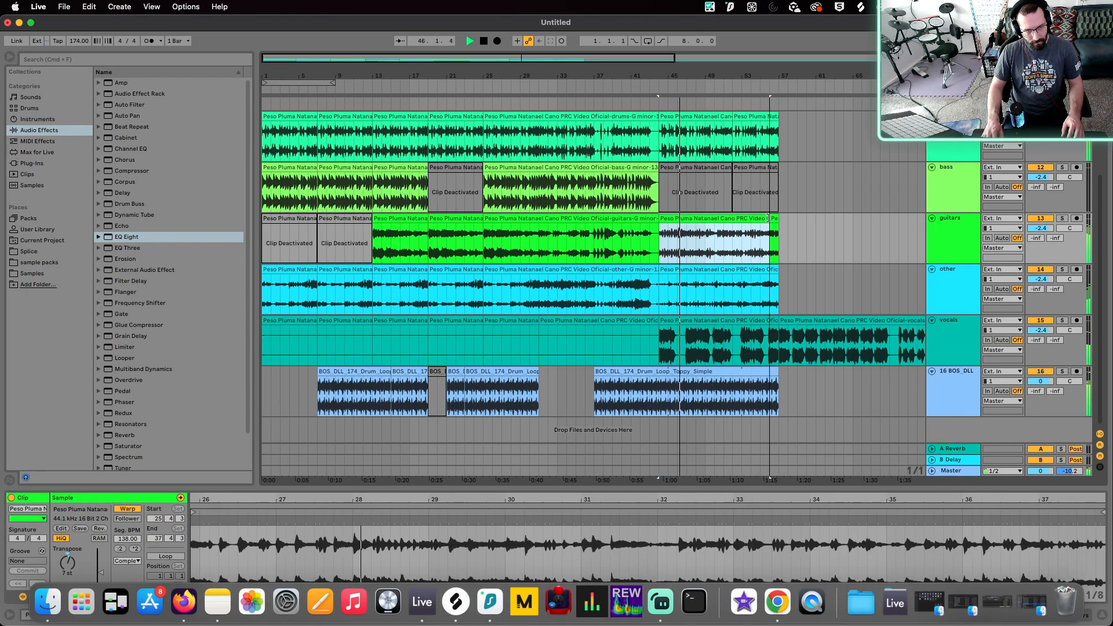
{"action": "left_click", "coordinate": [730, 114]}
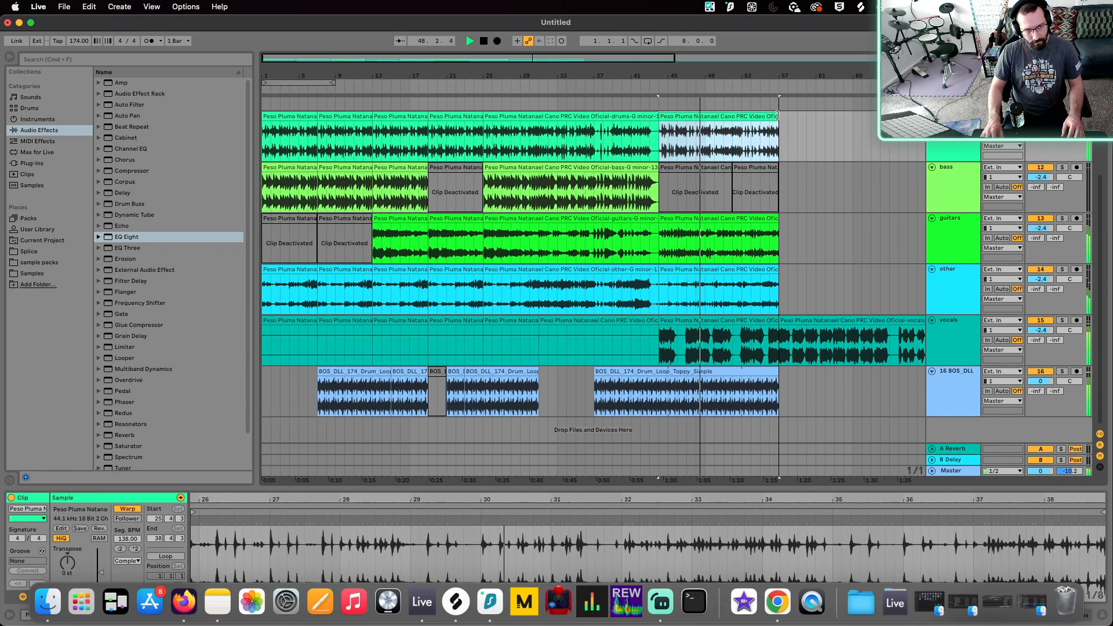
{"action": "left_click", "coordinate": [807, 195]}
- Extend the vocals clip that starts at bar 44 so that it ends at bar 63
{"action": "scroll", "coordinate": [717, 352], "scroll_direction": "up", "scroll_amount": 5}
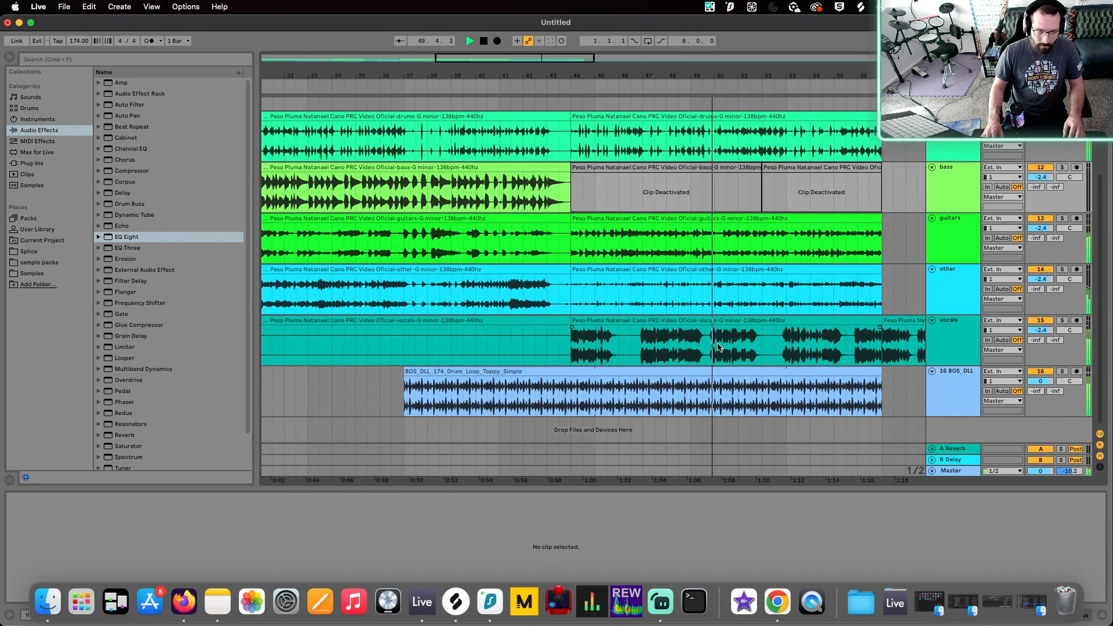
{"action": "scroll", "coordinate": [718, 352], "scroll_direction": "right", "scroll_amount": 2}
{"action": "left_click", "coordinate": [709, 343]}
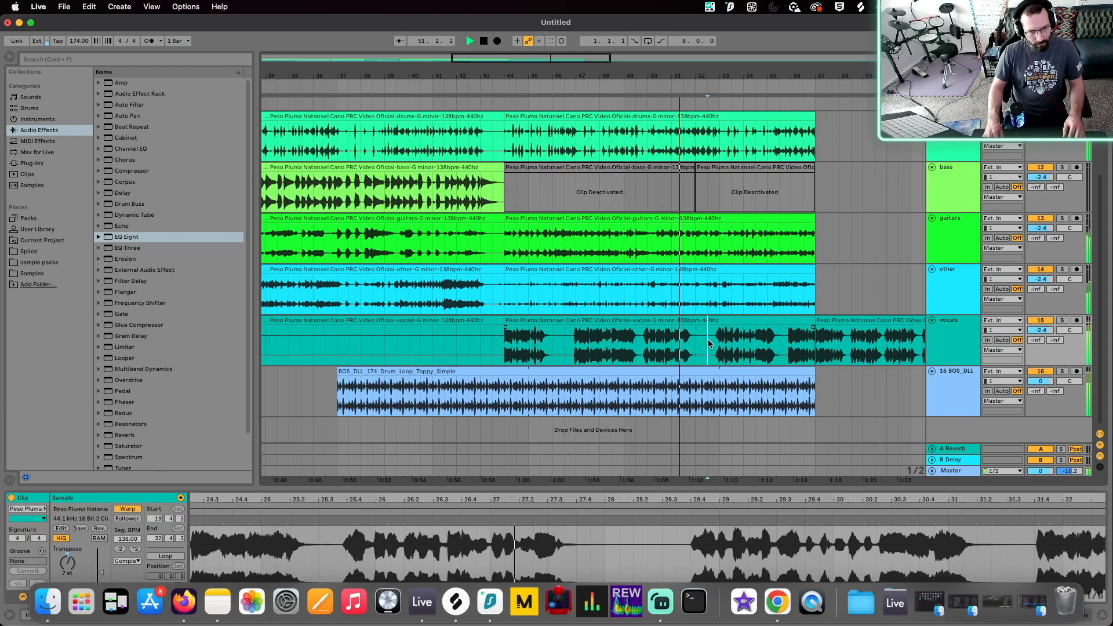
{"action": "scroll", "coordinate": [708, 343], "scroll_direction": "down", "scroll_amount": 4}
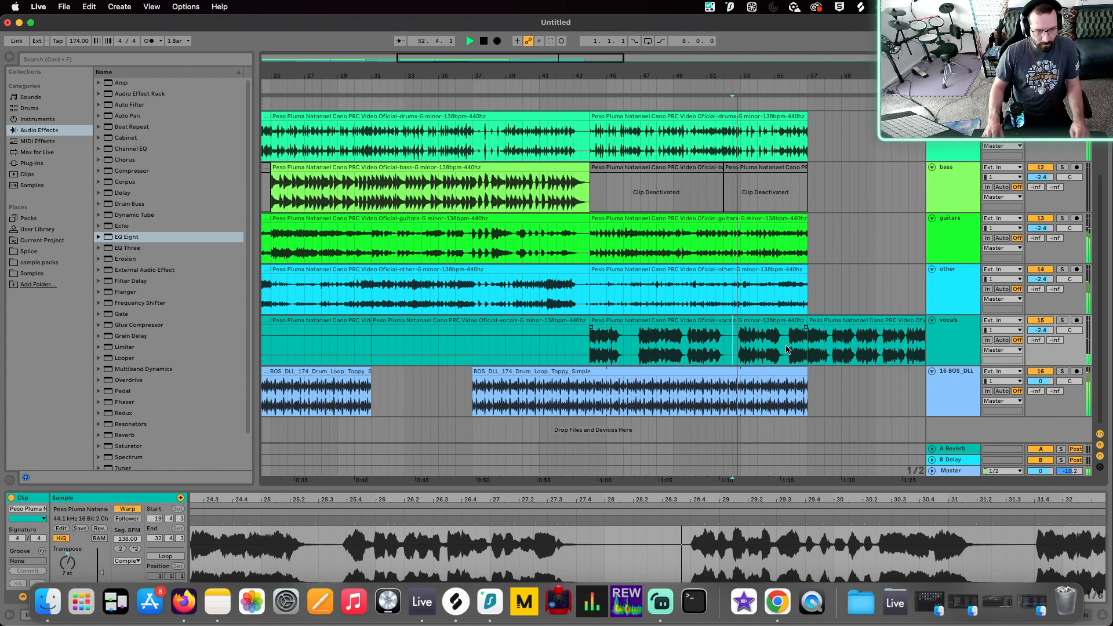
{"action": "scroll", "coordinate": [787, 350], "scroll_direction": "right", "scroll_amount": 3}
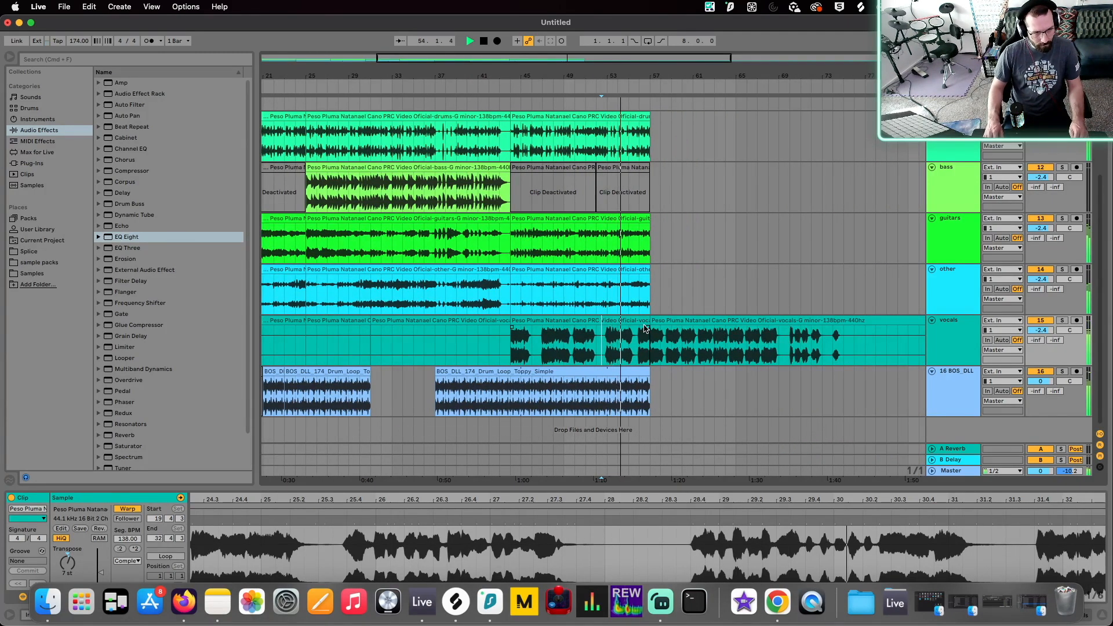
{"action": "mouse_move", "coordinate": [648, 320]}
{"action": "left_mouse_down"}
{"action": "mouse_move", "coordinate": [637, 321]}
{"action": "mouse_move", "coordinate": [668, 321]}
{"action": "left_mouse_up"}
{"action": "scroll", "coordinate": [636, 320], "scroll_direction": "up", "scroll_amount": 4}
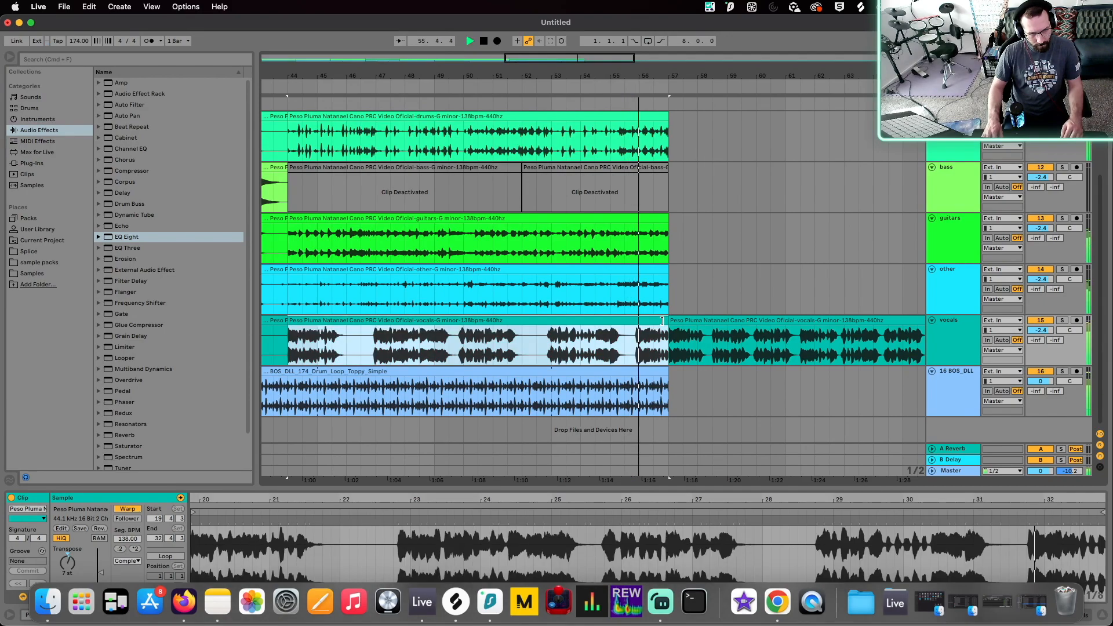
{"action": "left_click_drag", "start_coordinate": [668, 330], "coordinate": [844, 330]}
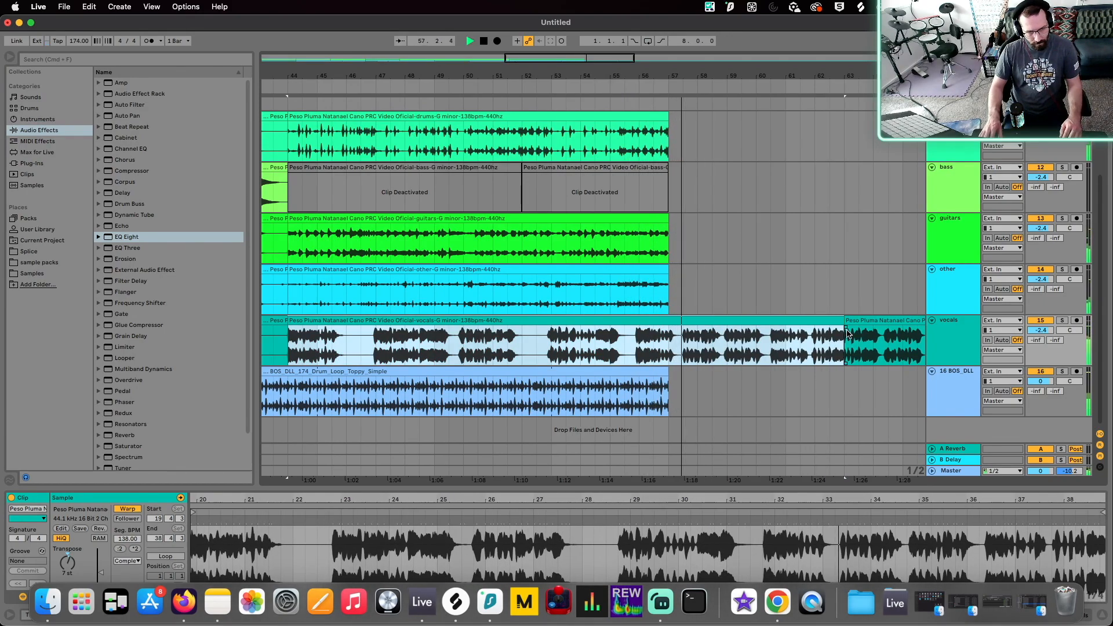
- Extend the other clip and the last drum loop clip to bar 63, and replay from about bar 55
{"action": "scroll", "coordinate": [787, 278], "scroll_direction": "down", "scroll_amount": 5}
{"action": "left_click_drag", "start_coordinate": [740, 280], "coordinate": [809, 280]}
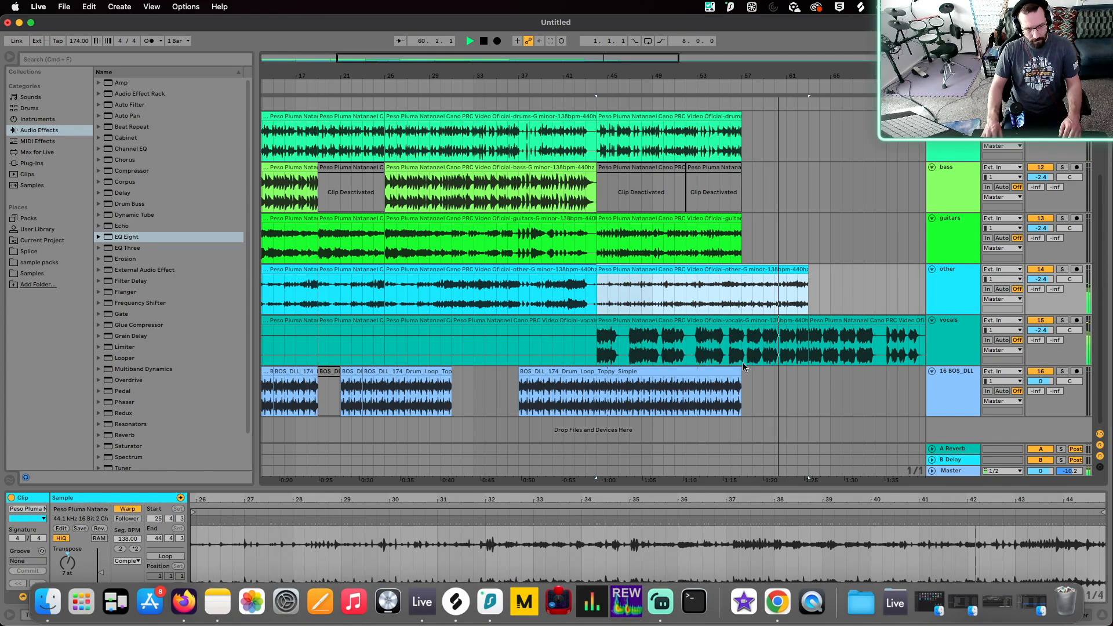
{"action": "left_click_drag", "start_coordinate": [742, 382], "coordinate": [809, 383]}
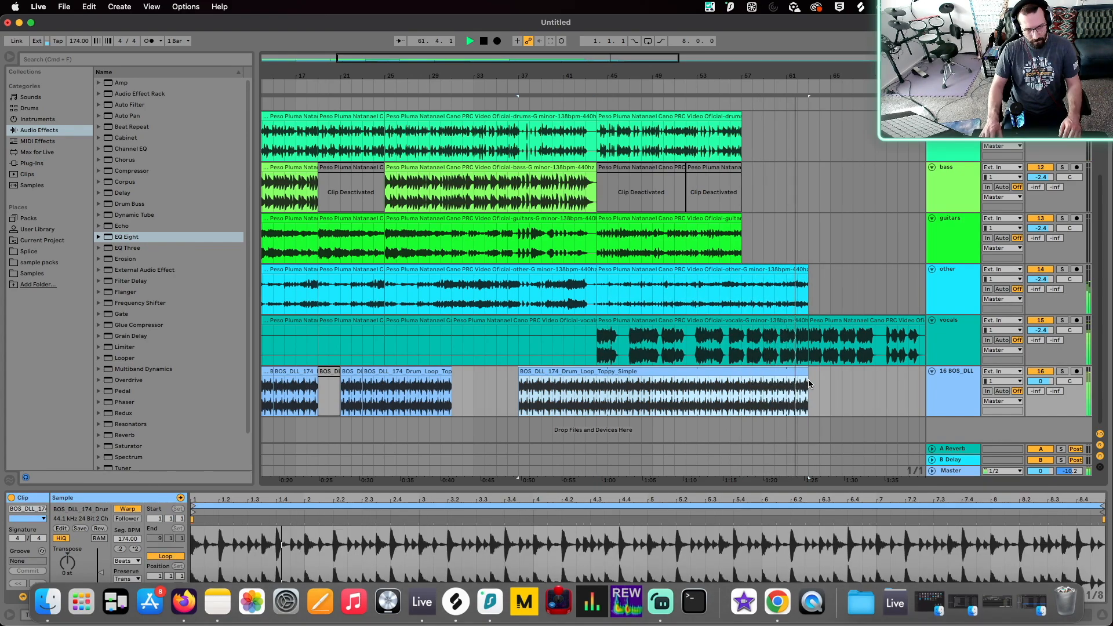
{"action": "left_click", "coordinate": [721, 184]}
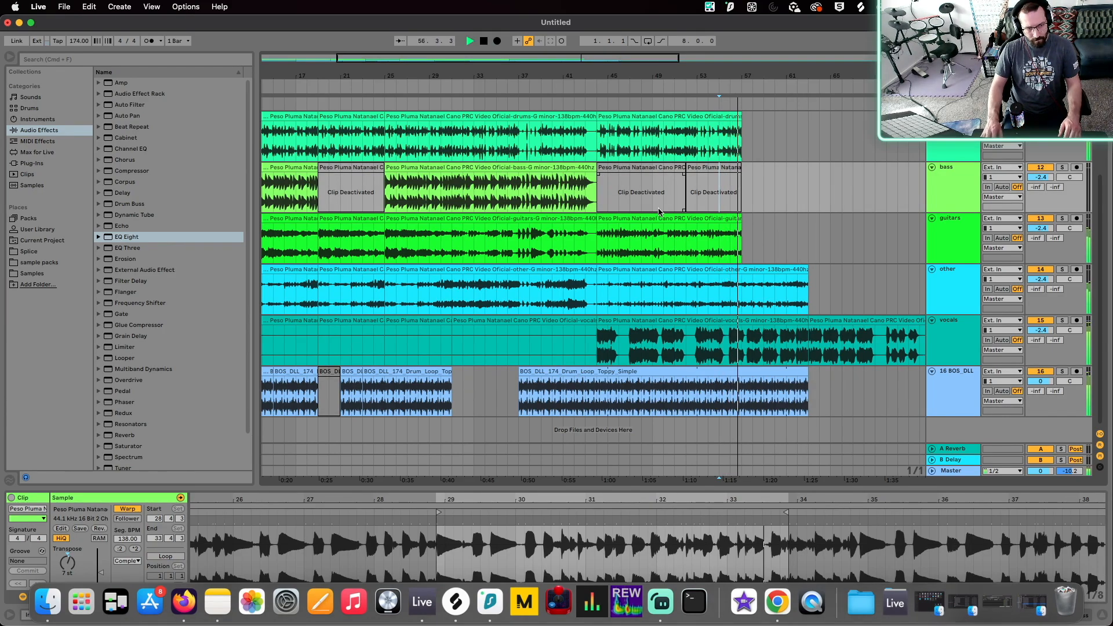
- Try extending the bass clip to bar 65 and clearing bars 44 to 57, so the bass re-enters at bar 57
{"action": "scroll", "coordinate": [767, 244], "scroll_direction": "right", "scroll_amount": 2}
{"action": "scroll", "coordinate": [718, 259], "scroll_direction": "down", "scroll_amount": 3}
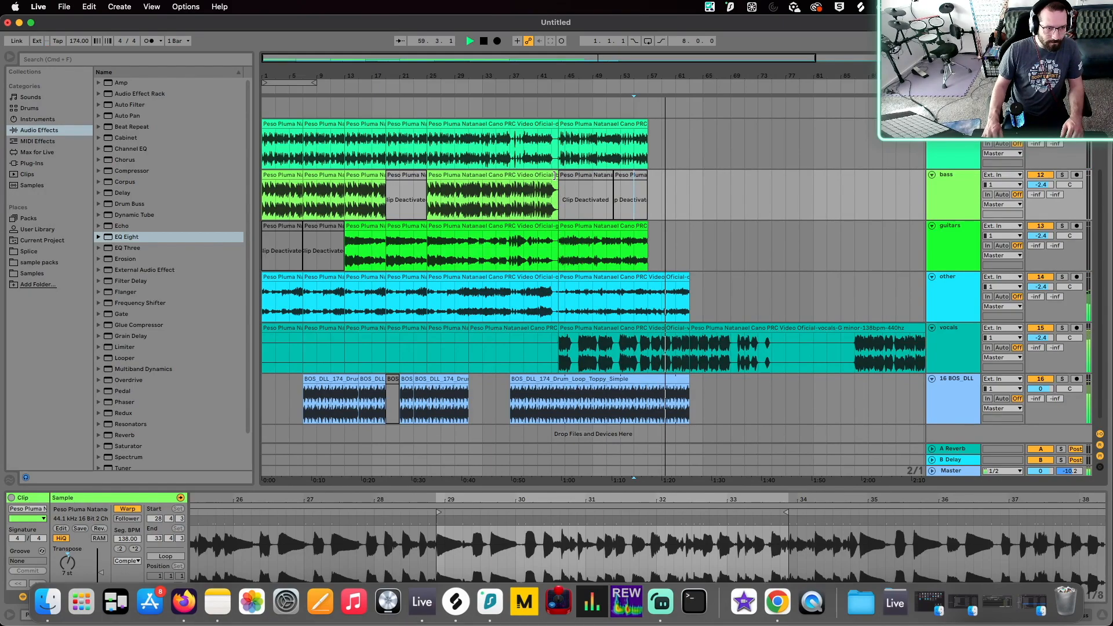
{"action": "left_click_drag", "start_coordinate": [555, 175], "coordinate": [702, 196]}
{"action": "left_click", "coordinate": [561, 196]}
{"action": "key", "text": "plus"}
{"action": "key", "text": "plus"}
{"action": "key", "text": "plus"}
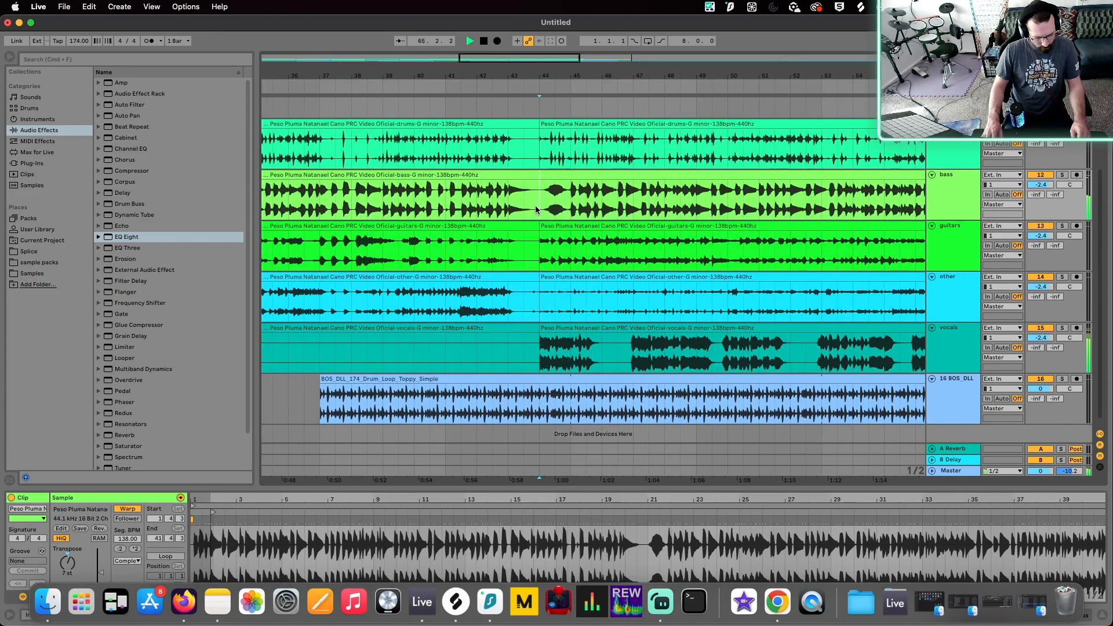
{"action": "left_click", "coordinate": [534, 205]}
{"action": "key", "text": "minus"}
{"action": "key", "text": "minus"}
{"action": "left_click_drag", "start_coordinate": [541, 177], "coordinate": [632, 177]}
{"action": "key", "text": "plus"}
{"action": "key", "text": "plus"}
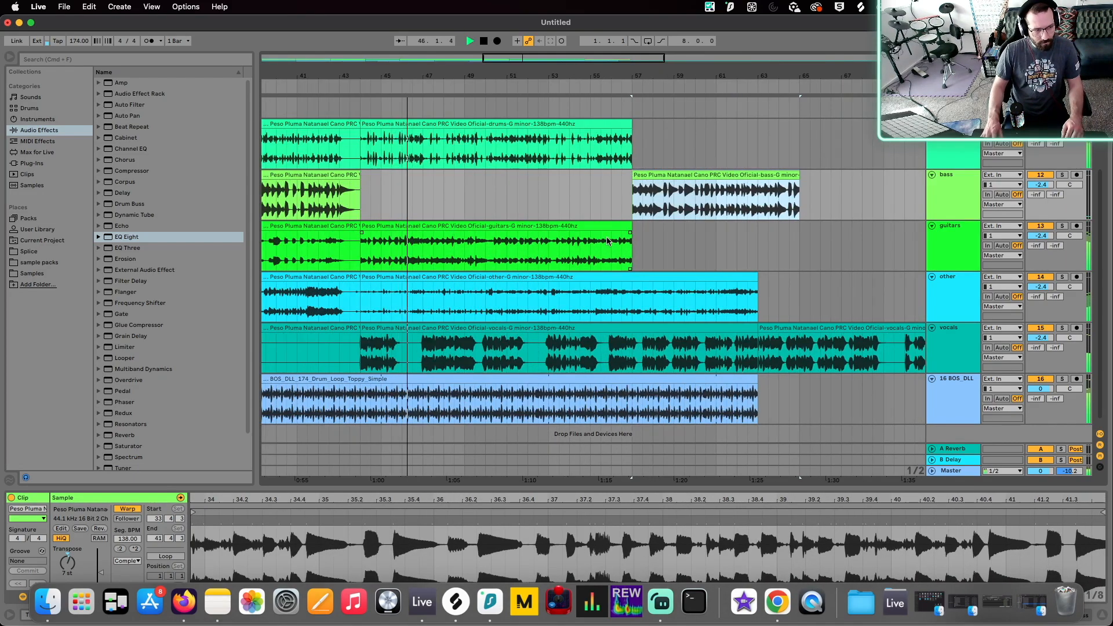
- Try extending the silent vocals clip over the vocal entry to bar 50, and set its end back to bar 44
{"action": "key", "text": "minus"}
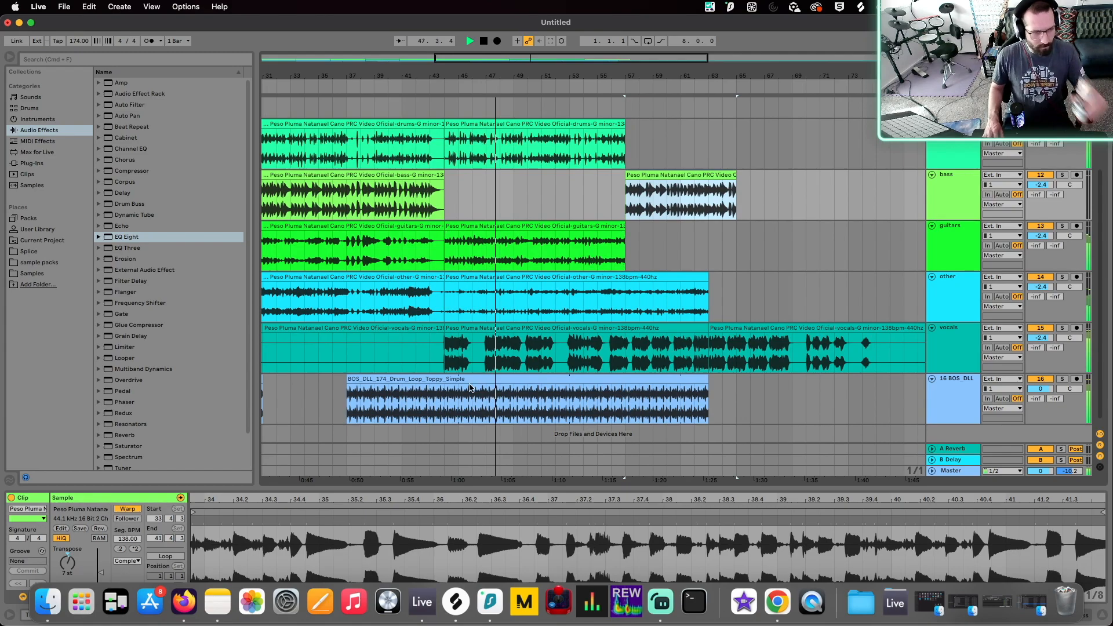
{"action": "left_click_drag", "start_coordinate": [439, 326], "coordinate": [513, 350]}
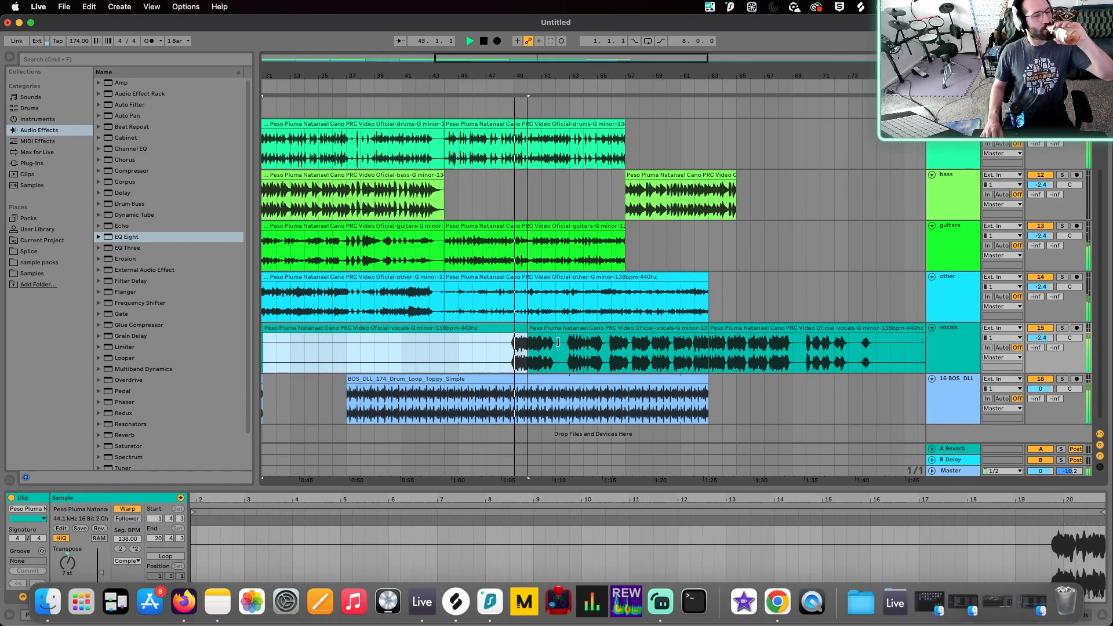
{"action": "left_click_drag", "start_coordinate": [514, 349], "coordinate": [444, 355]}
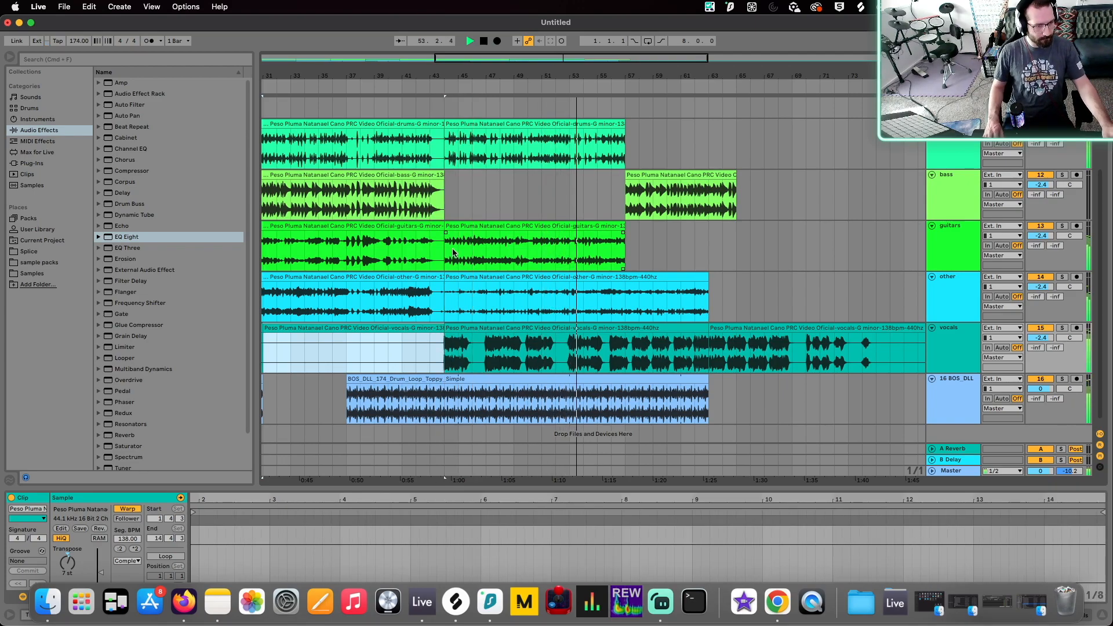
- Delete the bass clip at bar 57 and extend the earlier bass clip to bar 71
{"action": "left_click", "coordinate": [636, 175]}
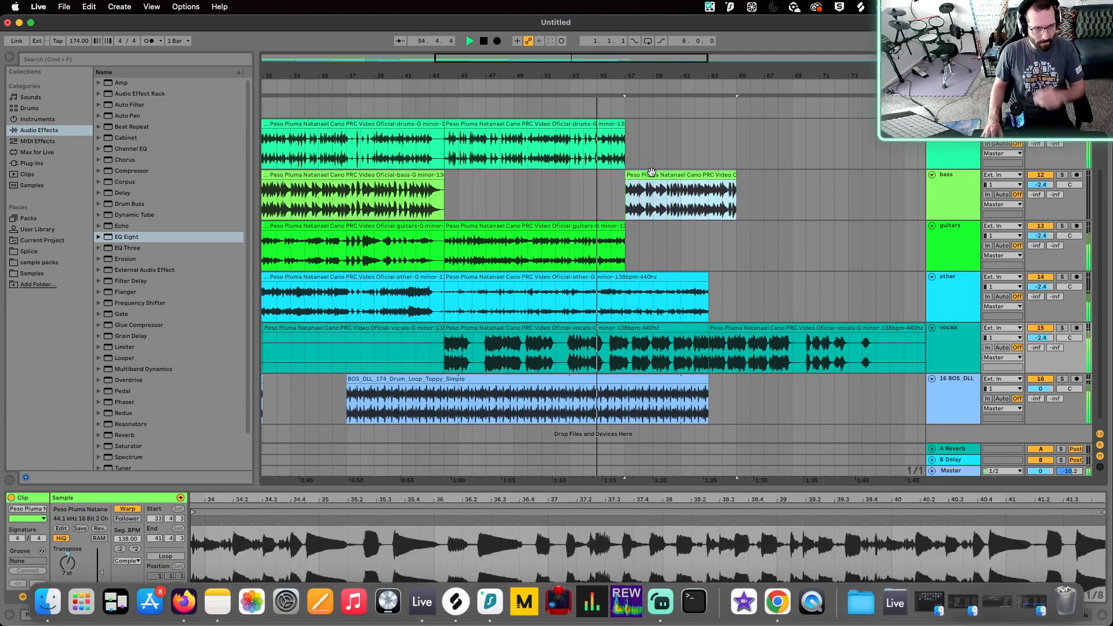
{"action": "key", "text": "Delete"}
{"action": "left_click_drag", "start_coordinate": [444, 180], "coordinate": [521, 187]}
{"action": "left_click_drag", "start_coordinate": [527, 187], "coordinate": [819, 192]}
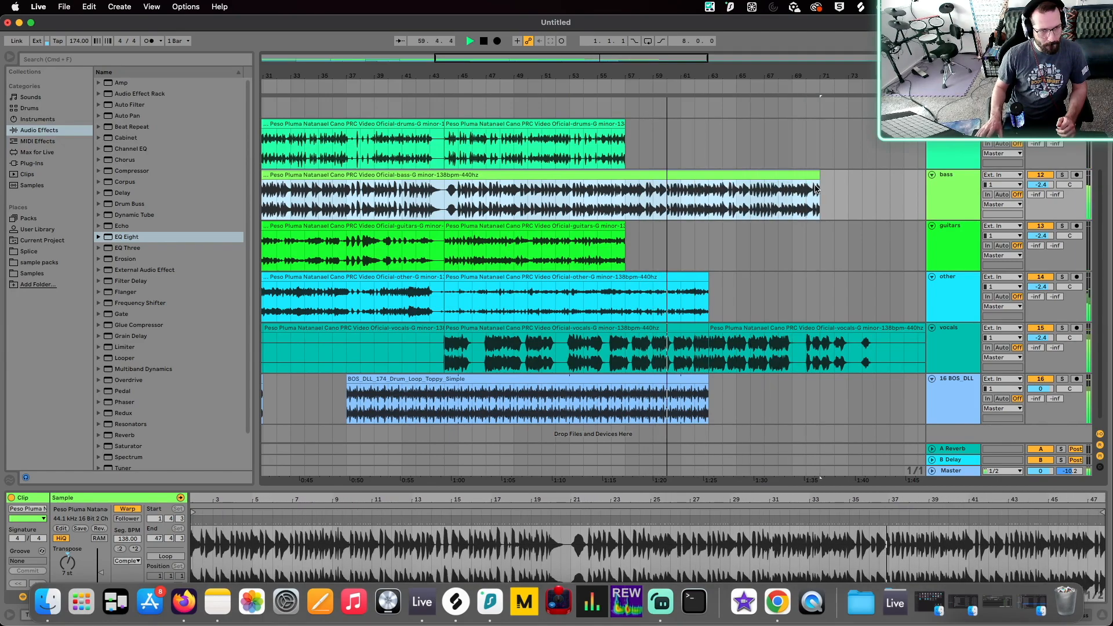
- Split the extended bass clip, end its first part at bar 44, and place the remaining section from bar 57 to bar 66
{"action": "left_click", "coordinate": [623, 194]}
{"action": "key", "text": "super+e"}
{"action": "left_click_drag", "start_coordinate": [624, 183], "coordinate": [445, 189]}
{"action": "mouse_move", "coordinate": [662, 171]}
{"action": "left_mouse_down"}
{"action": "mouse_move", "coordinate": [600, 188]}
{"action": "mouse_move", "coordinate": [641, 173]}
{"action": "mouse_move", "coordinate": [610, 175]}
{"action": "mouse_move", "coordinate": [625, 174]}
{"action": "left_mouse_up"}
{"action": "left_click", "coordinate": [589, 183]}
- Extend the drums, guitars and other clips and the last drum loop clip to bar 66, matching the end of the bass
{"action": "left_click", "coordinate": [620, 120]}
{"action": "left_click_drag", "start_coordinate": [620, 120], "coordinate": [750, 120]}
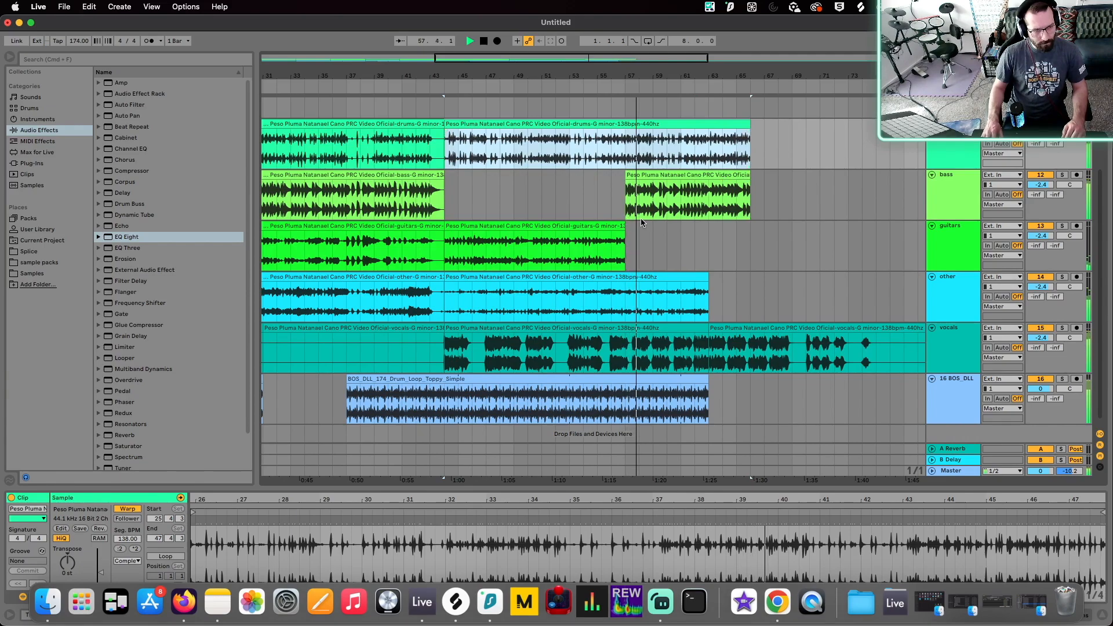
{"action": "left_click_drag", "start_coordinate": [625, 238], "coordinate": [750, 233]}
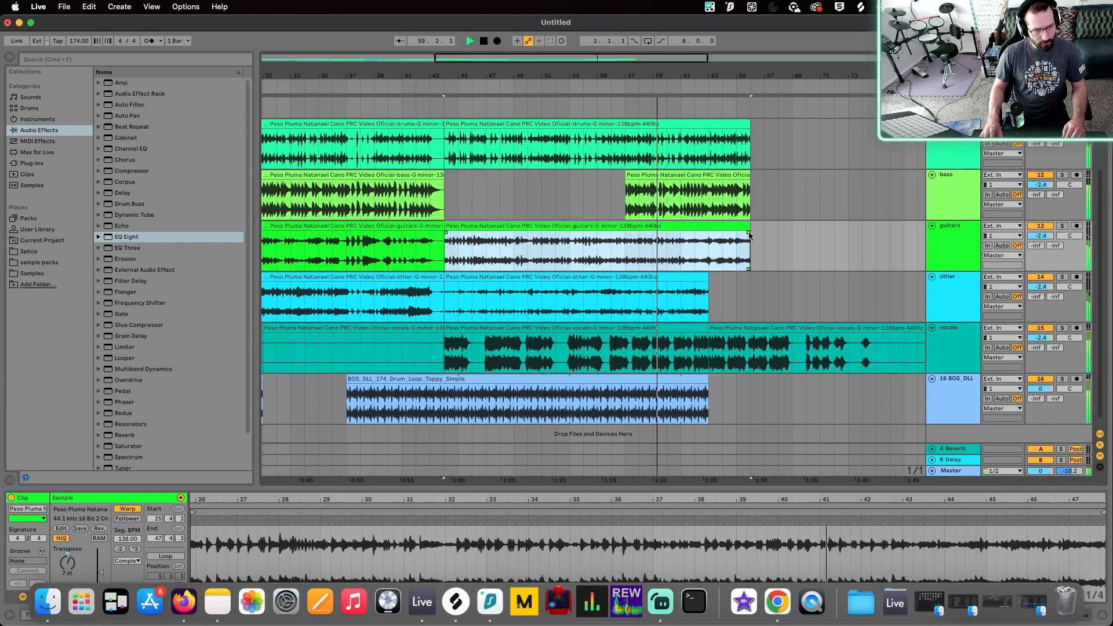
{"action": "left_click_drag", "start_coordinate": [708, 278], "coordinate": [750, 278]}
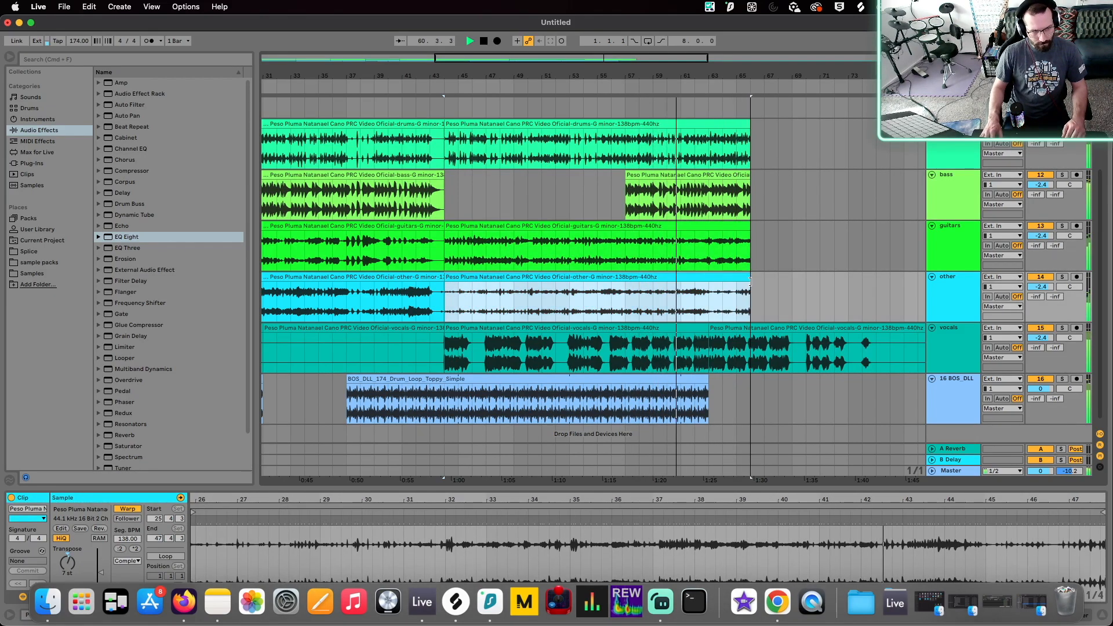
{"action": "left_click_drag", "start_coordinate": [708, 378], "coordinate": [752, 378]}
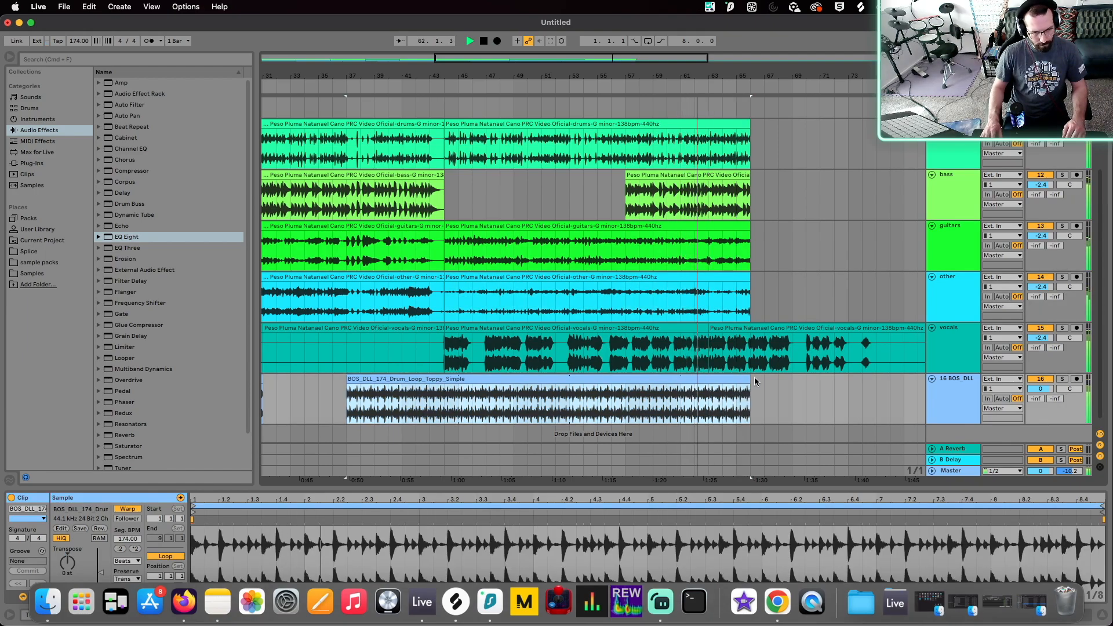
- Extend the vocals clip that starts at bar 44 over the rest of the vocal stem, to about bar 130
{"action": "left_click_drag", "start_coordinate": [710, 327], "coordinate": [832, 330]}
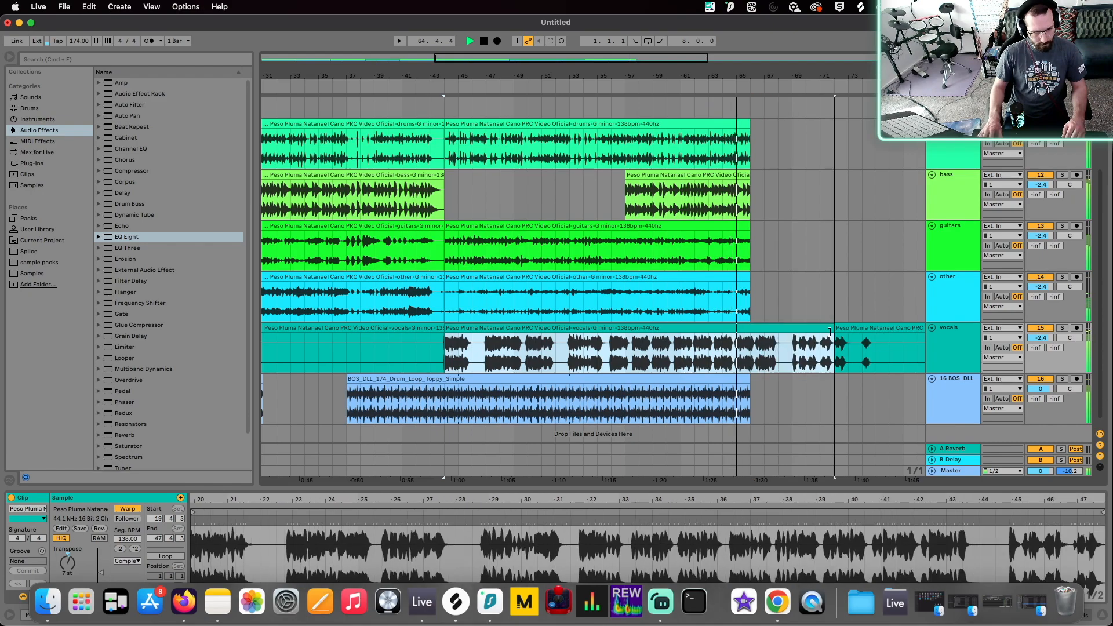
{"action": "key", "text": "minus"}
{"action": "key", "text": "minus"}
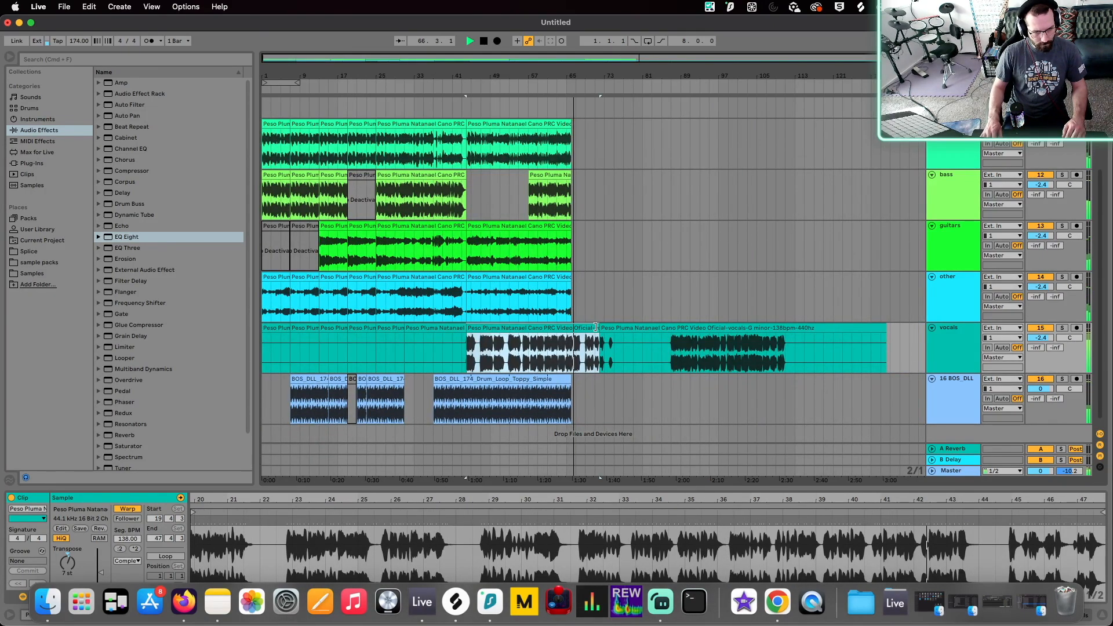
{"action": "left_click_drag", "start_coordinate": [605, 327], "coordinate": [882, 328]}
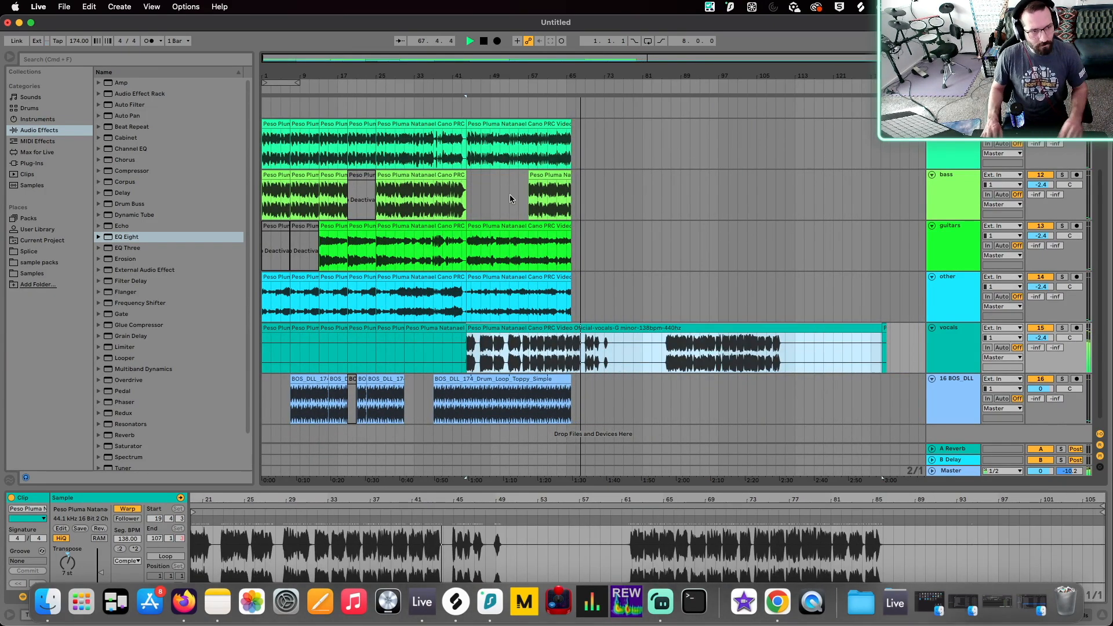
- Replay the arrangement from the beginning and review the clips up to about bar 33
{"action": "double_click", "coordinate": [484, 41]}
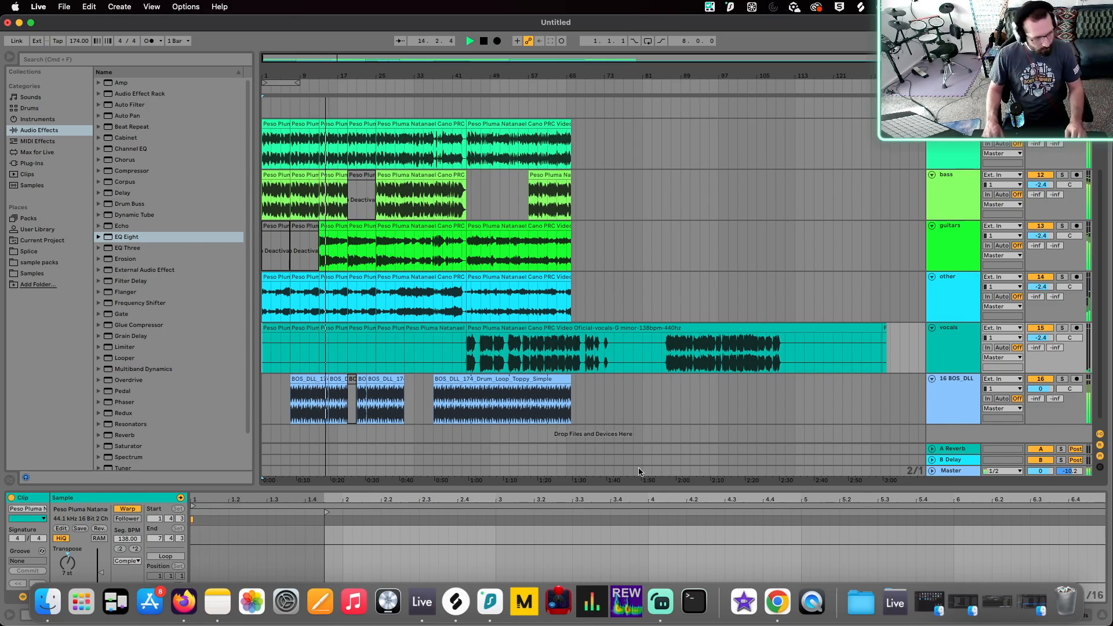
{"action": "scroll", "coordinate": [322, 455], "scroll_direction": "up", "scroll_amount": 5}
{"action": "scroll", "coordinate": [392, 430], "scroll_direction": "left", "scroll_amount": 2}
{"action": "scroll", "coordinate": [392, 431], "scroll_direction": "down", "scroll_amount": 1}
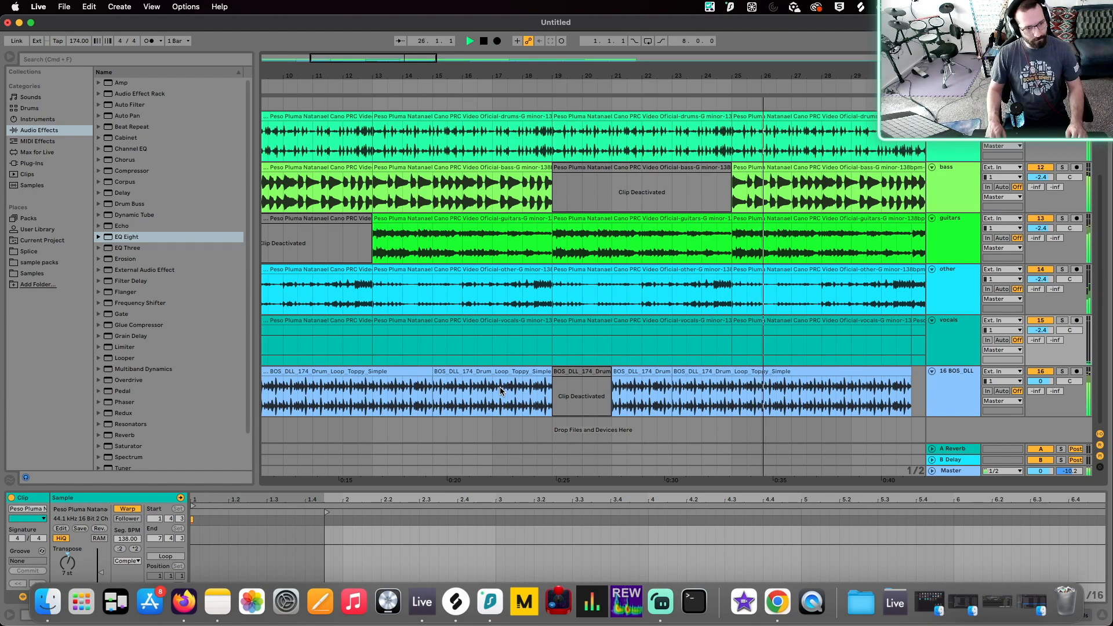
{"action": "scroll", "coordinate": [500, 391], "scroll_direction": "down", "scroll_amount": 5}
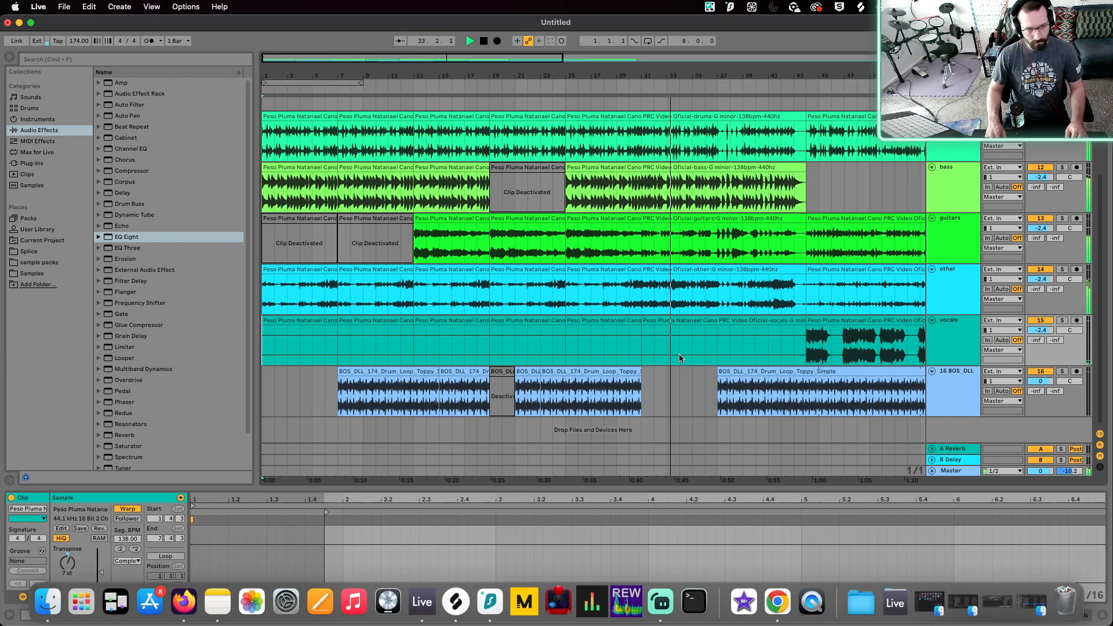
- Start the last drum loop clip three bars earlier, at bar 34, and listen on through the vocal entry
{"action": "left_click", "coordinate": [719, 371]}
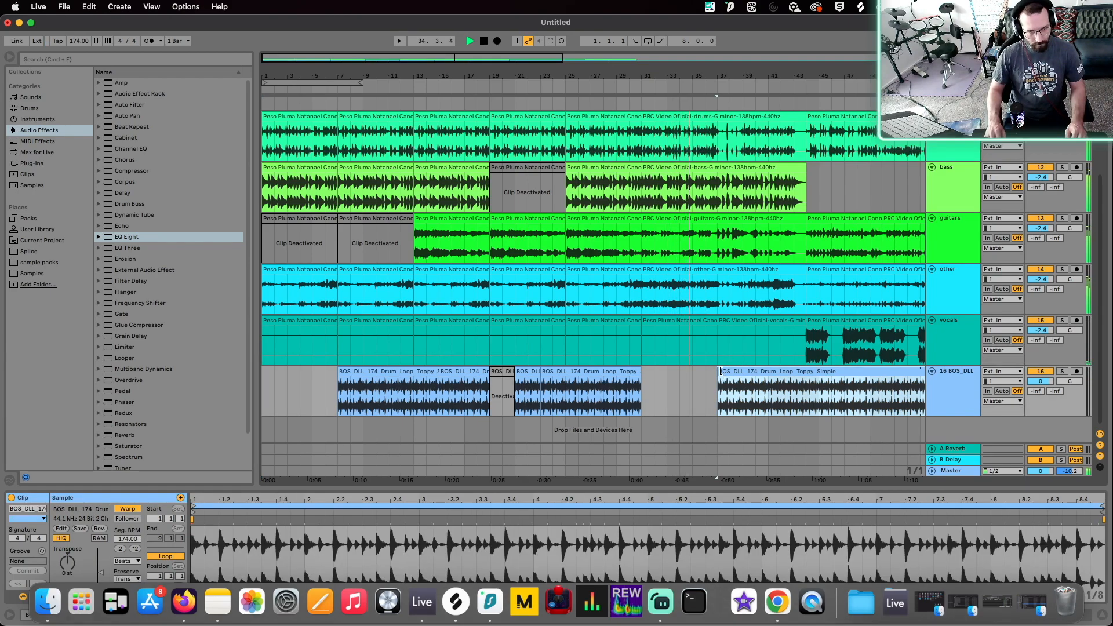
{"action": "left_click_drag", "start_coordinate": [719, 395], "coordinate": [681, 398]}
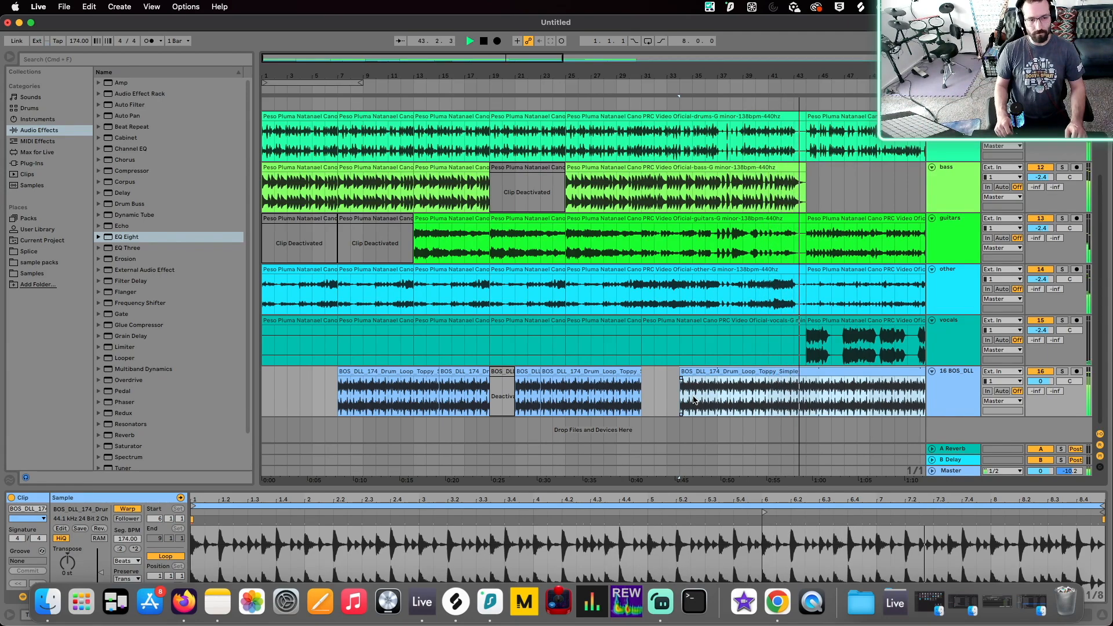
{"action": "scroll", "coordinate": [694, 400], "scroll_direction": "right", "scroll_amount": 10}
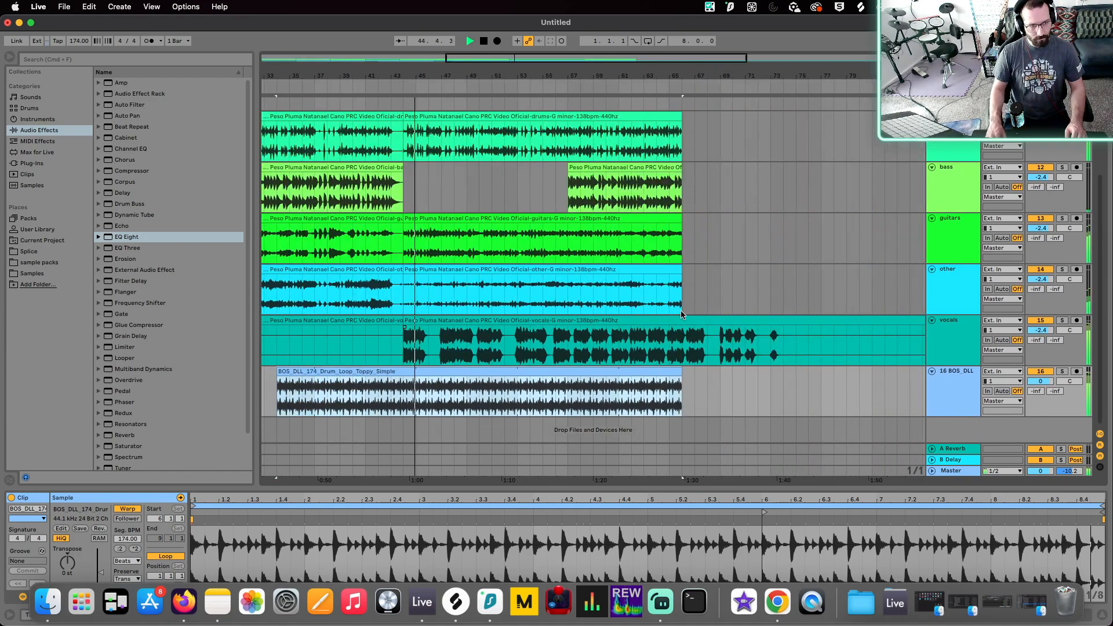
{"action": "scroll", "coordinate": [498, 316], "scroll_direction": "left", "scroll_amount": 2}
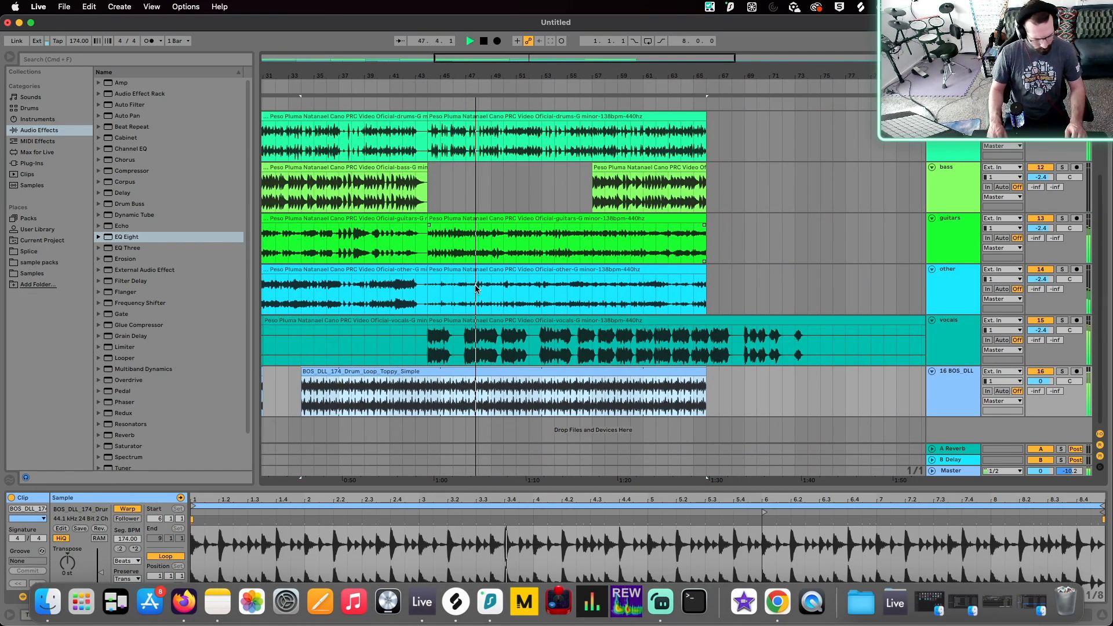
- Stop playback and save the Live Set in Ableton Live Project Files as "prc breakcore remix prod" plus the producer's name and 1.92
{"action": "scroll", "coordinate": [643, 381], "scroll_direction": "down", "scroll_amount": 5}
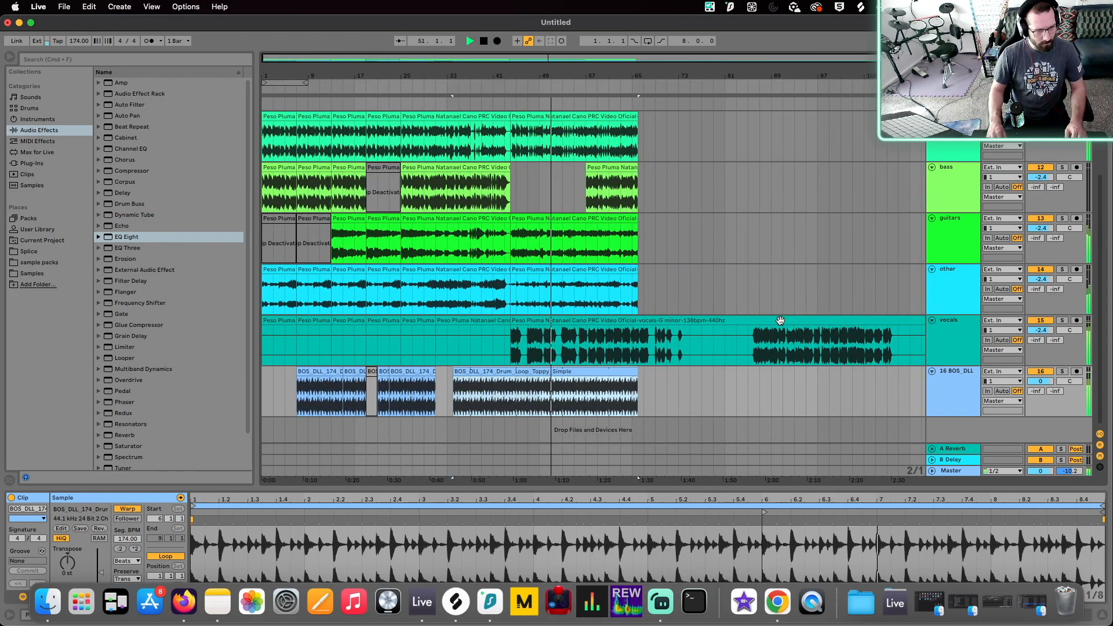
{"action": "double_click", "coordinate": [484, 41]}
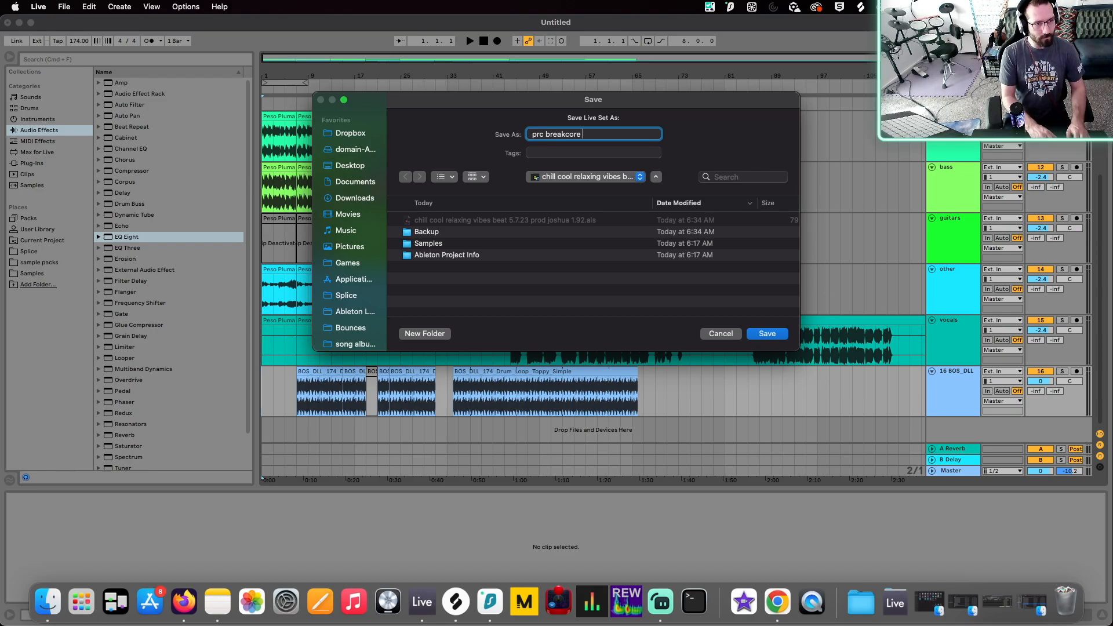
{"action": "type", "text": "a 1."}
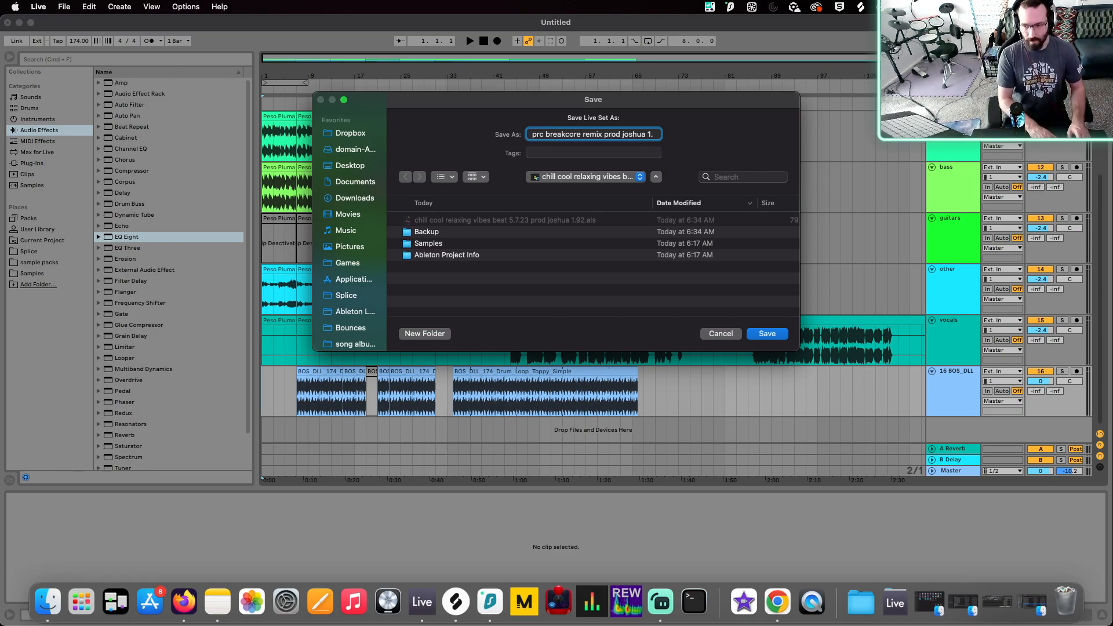
{"action": "type", "text": "92"}
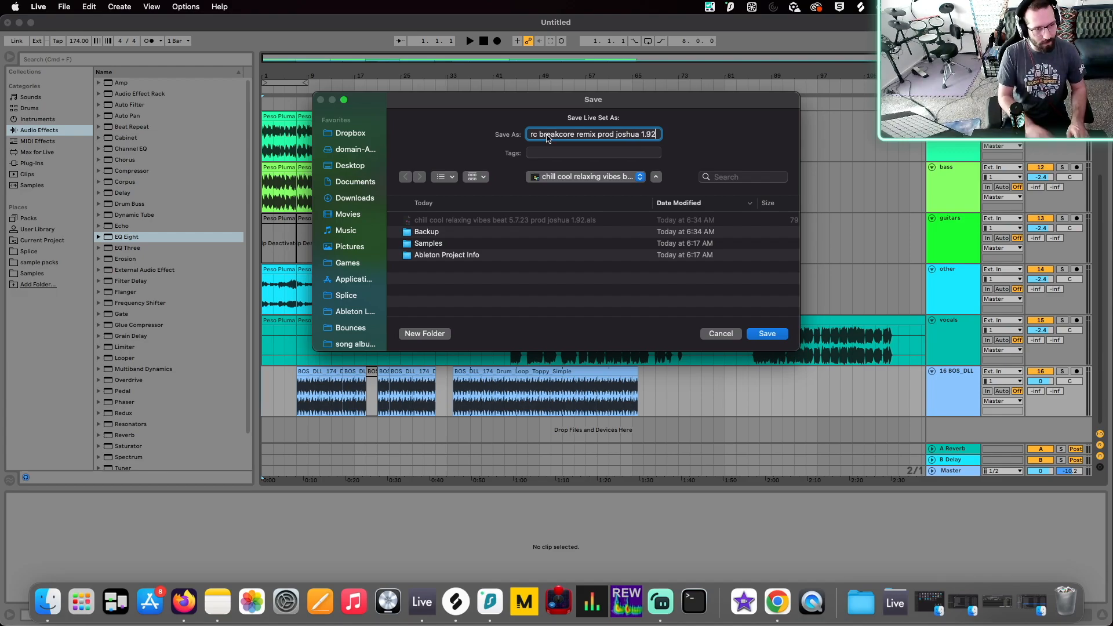
{"action": "left_click", "coordinate": [580, 177]}
{"action": "left_click", "coordinate": [584, 191]}
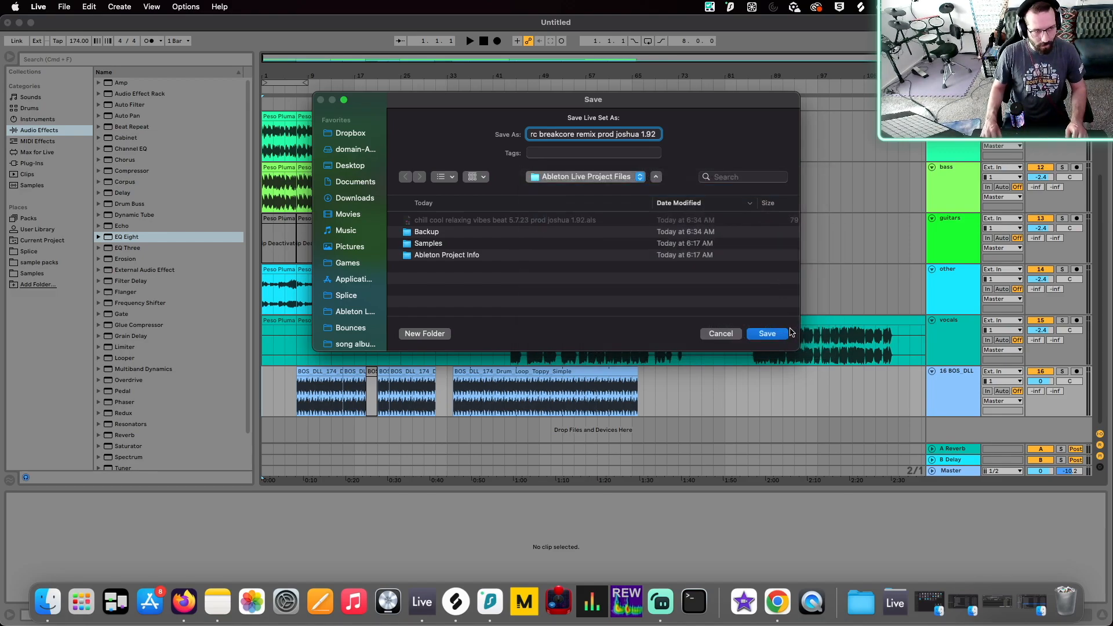
{"action": "left_click", "coordinate": [771, 334]}
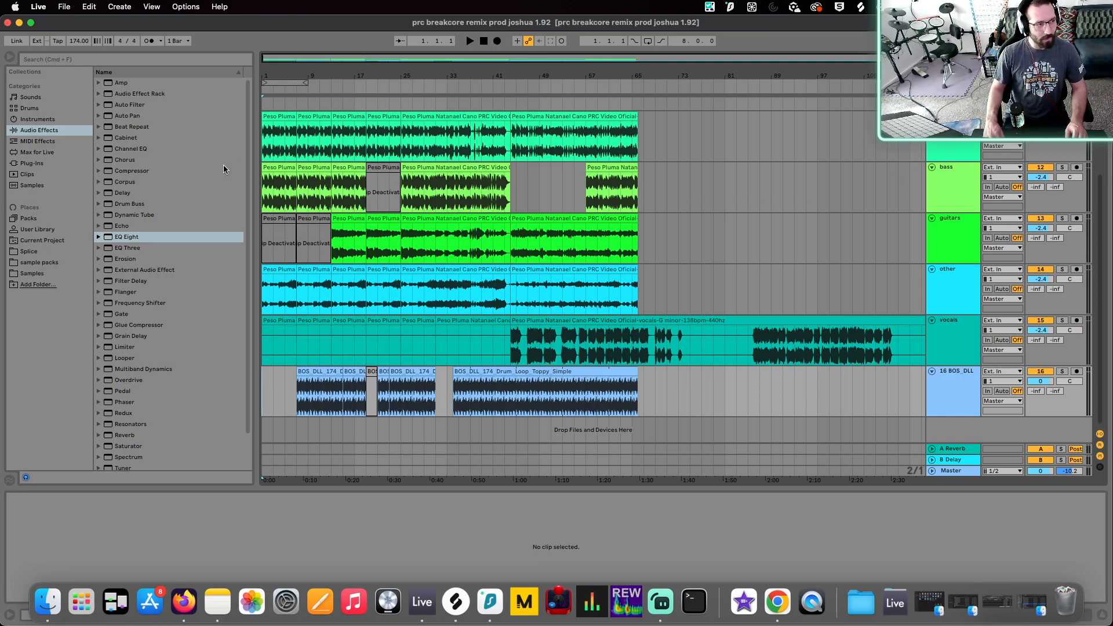
- Add Beat Repeat to the drums track, with its chance at 23% and volume at -7.6 dB
{"action": "left_click", "coordinate": [120, 127]}
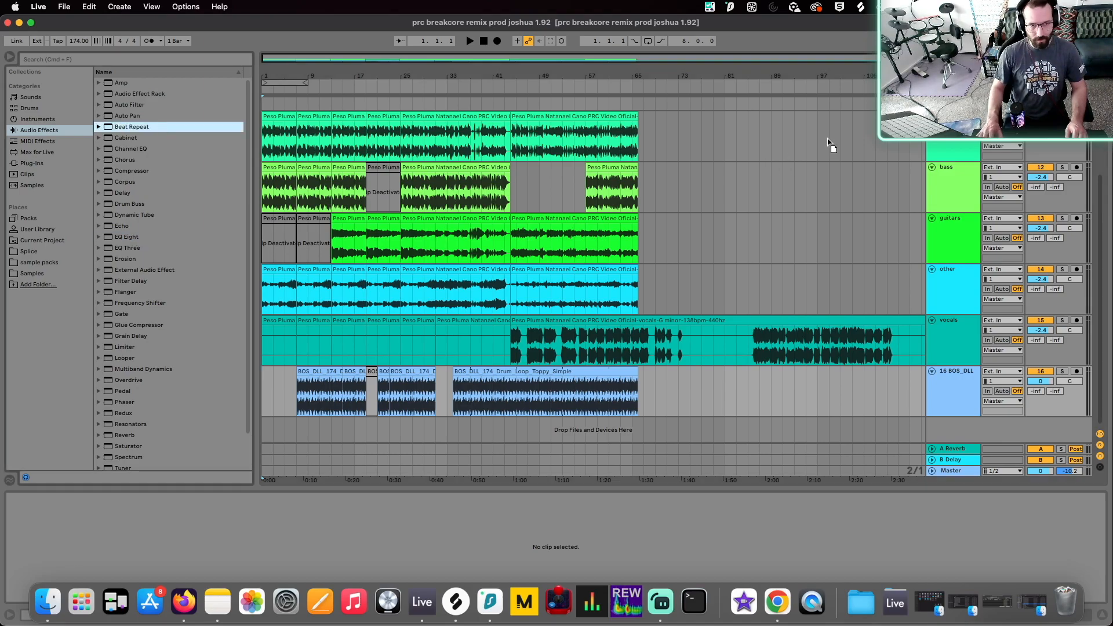
{"action": "left_click", "coordinate": [955, 150]}
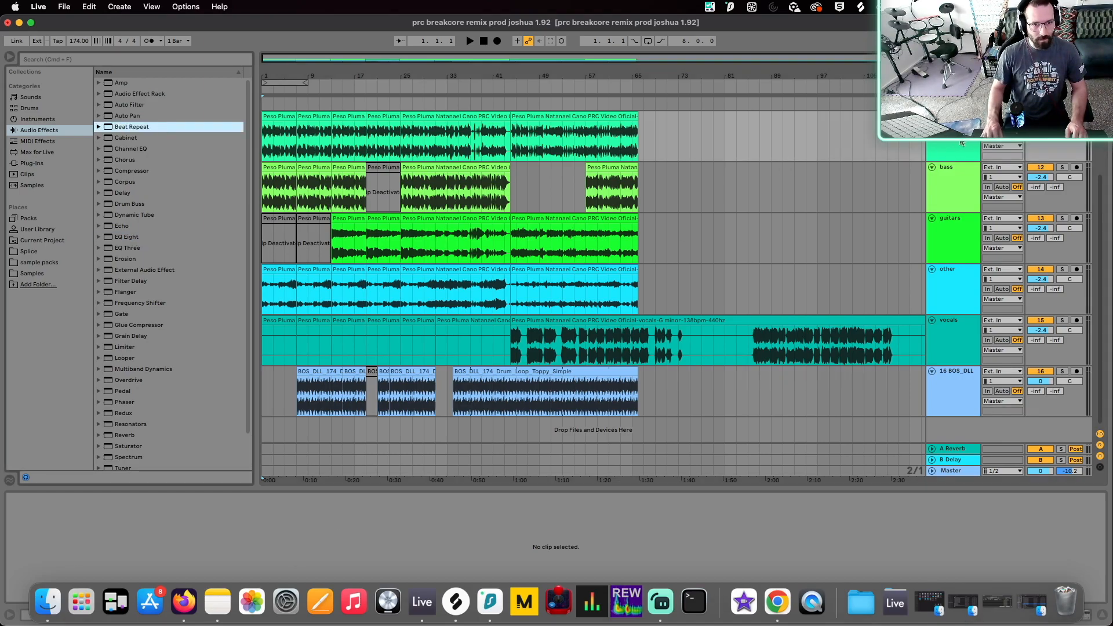
{"action": "key", "text": "Return"}
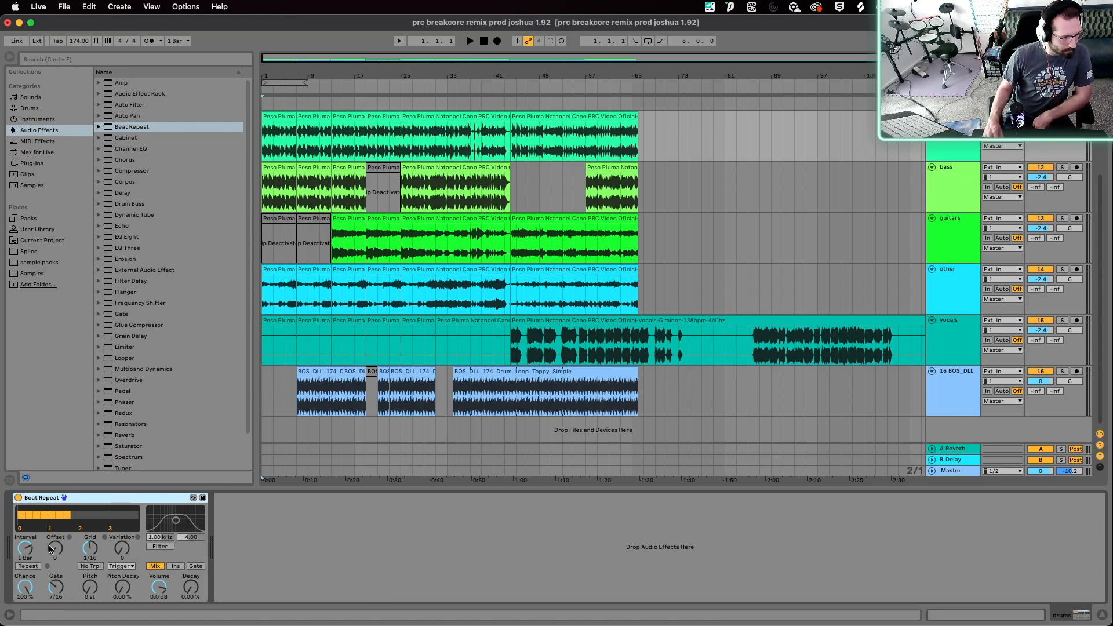
{"action": "left_click", "coordinate": [155, 593]}
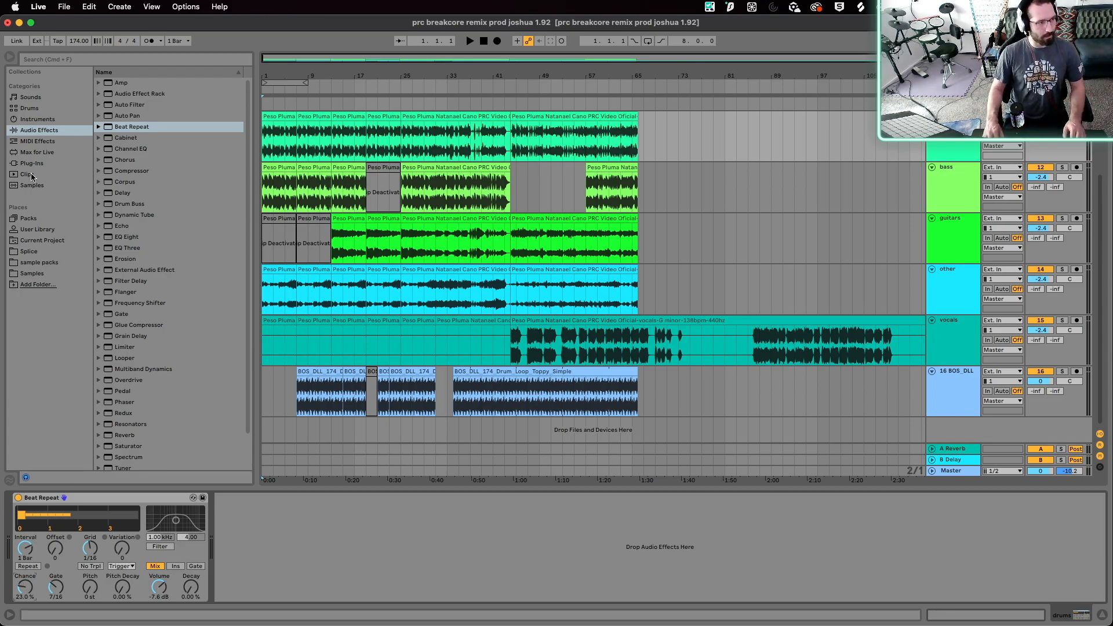
- Find the Max for Live LFO audio effect and place it after Beat Repeat on the drums track
{"action": "left_click", "coordinate": [35, 154]}
{"action": "left_click", "coordinate": [89, 60]}
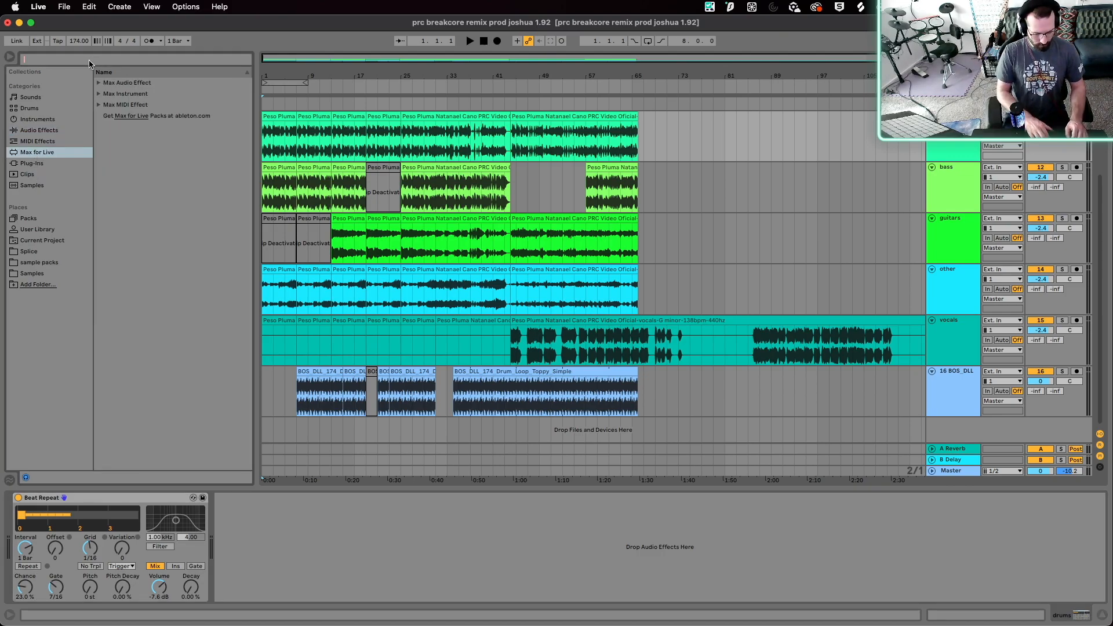
{"action": "type", "text": "lfo"}
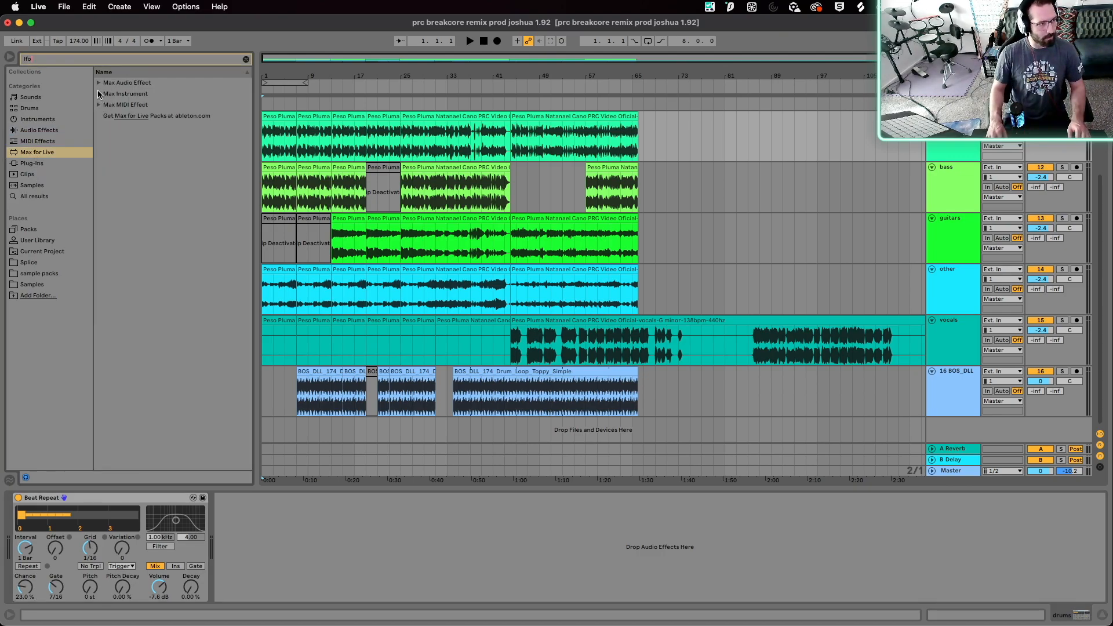
{"action": "left_click", "coordinate": [98, 83]}
{"action": "left_click_drag", "start_coordinate": [129, 115], "coordinate": [270, 374]}
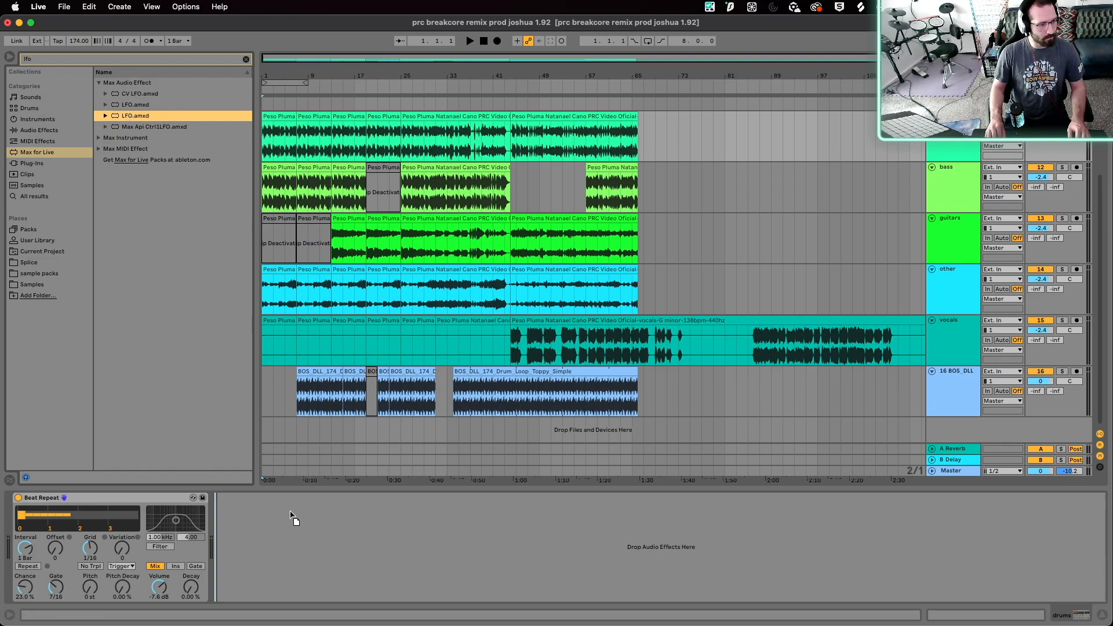
- Map the LFO to Beat Repeat's Interval, with a rate of 1.06 Hz and a depth of 53.6%
{"action": "left_click_drag", "start_coordinate": [269, 566], "coordinate": [269, 567]}
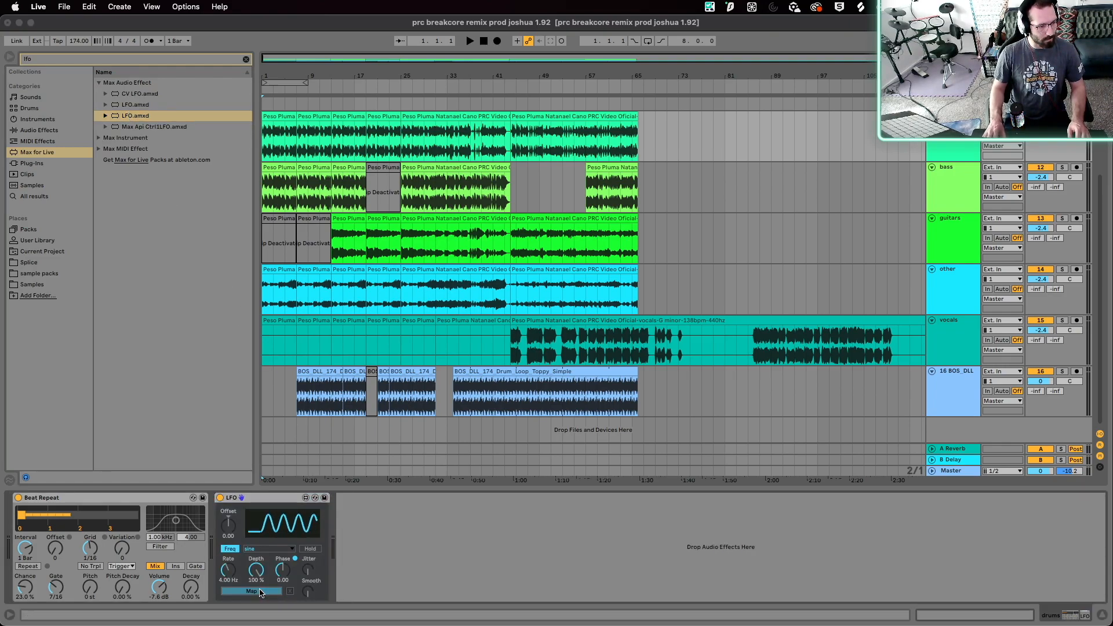
{"action": "left_click", "coordinate": [25, 548]}
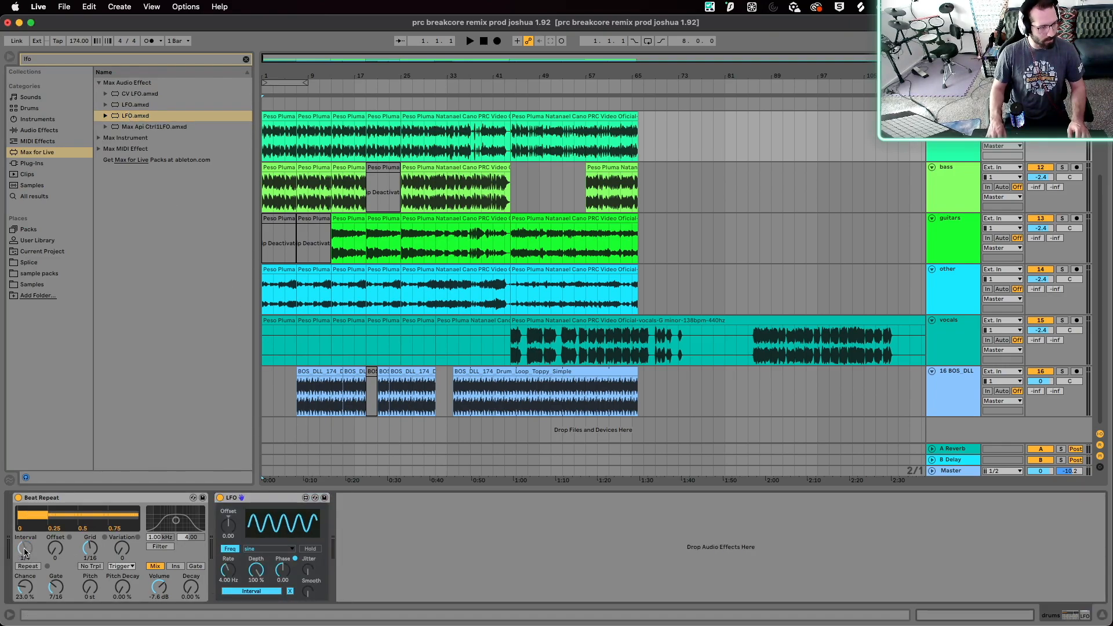
{"action": "mouse_move", "coordinate": [246, 563]}
{"action": "left_mouse_down"}
{"action": "mouse_move", "coordinate": [240, 573]}
{"action": "mouse_move", "coordinate": [253, 576]}
{"action": "left_mouse_up"}
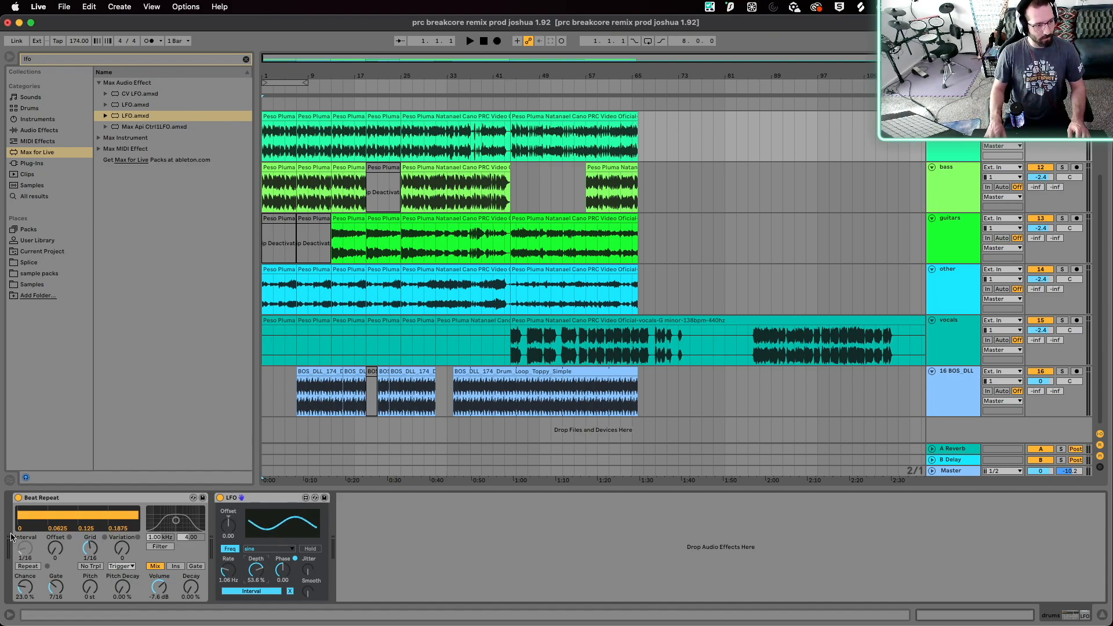
- Copy the Beat Repeat and LFO devices from the drums track onto the bass track
{"action": "left_click", "coordinate": [84, 499]}
{"action": "key", "text": "Delete"}
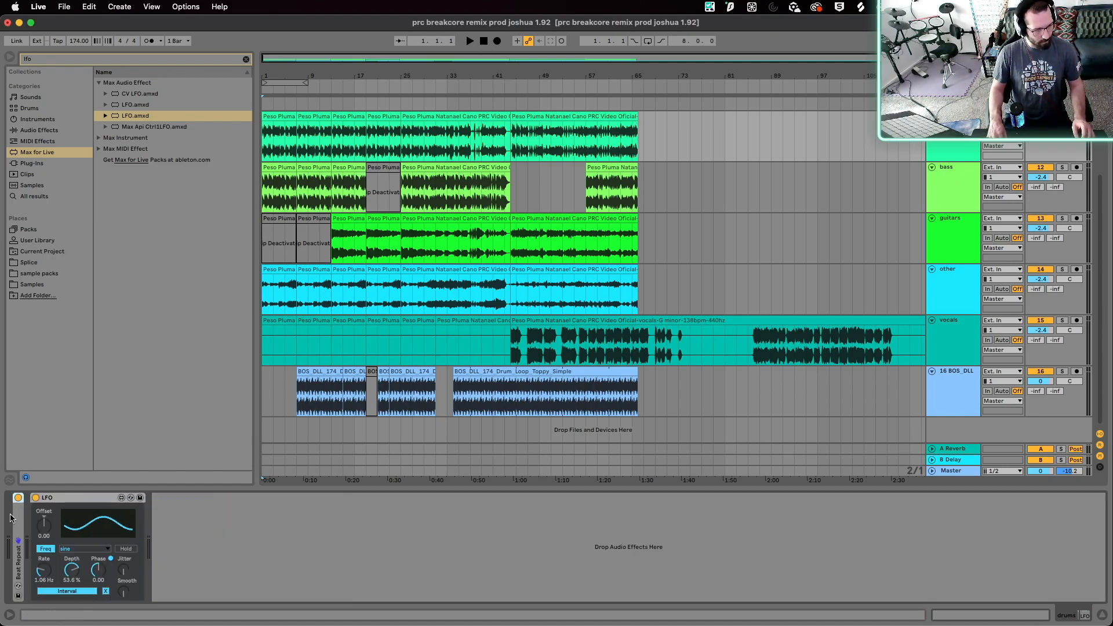
{"action": "key", "text": "super+z"}
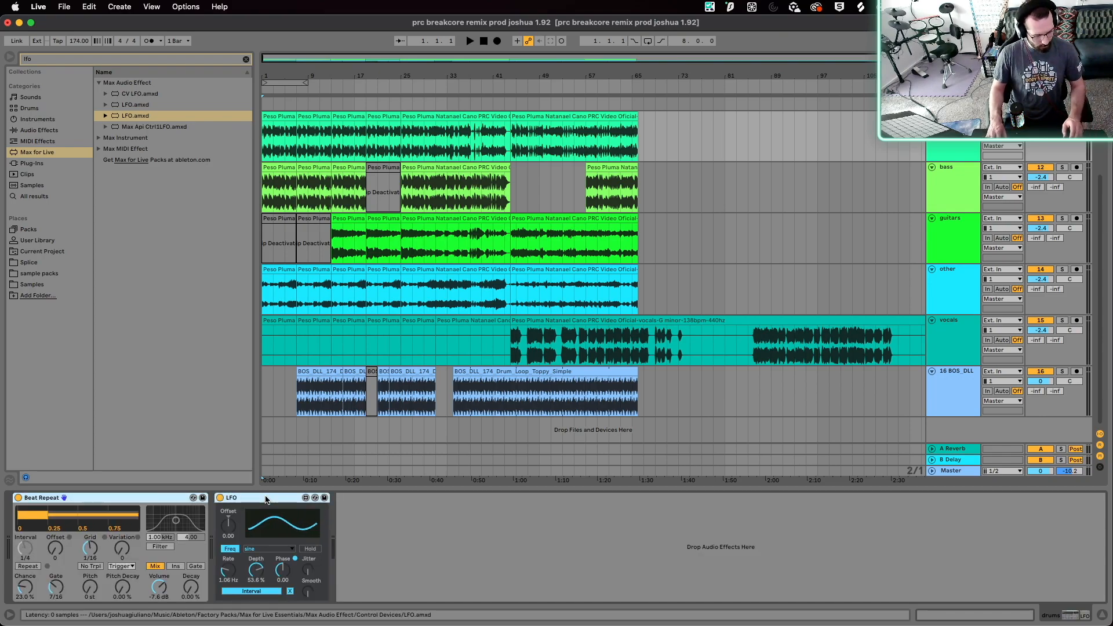
{"action": "left_click", "coordinate": [959, 176]}
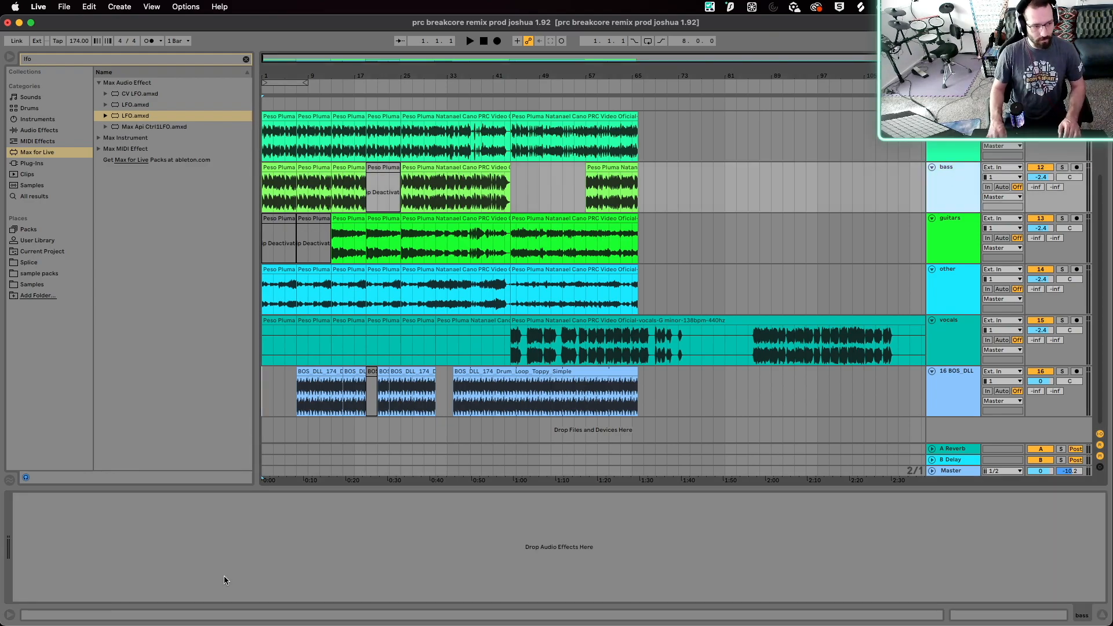
{"action": "left_click", "coordinate": [182, 572]}
{"action": "key", "text": "super+v"}
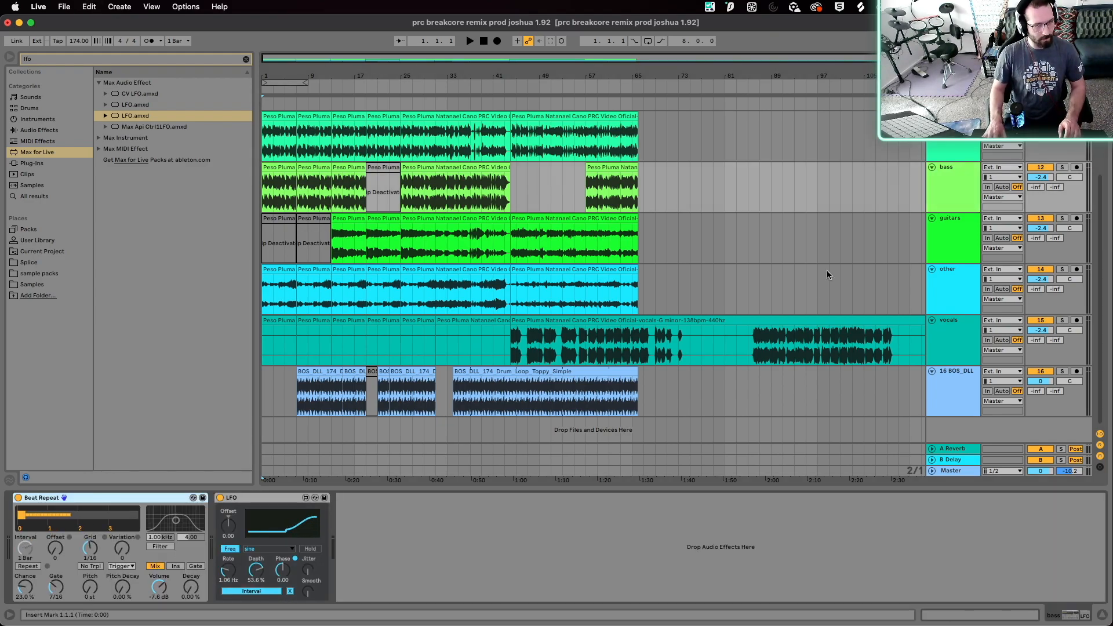
- Paste the copied Beat Repeat and LFO pair onto the guitars and other tracks
{"action": "left_click", "coordinate": [961, 241]}
{"action": "left_click", "coordinate": [134, 600]}
{"action": "key", "text": "super+v"}
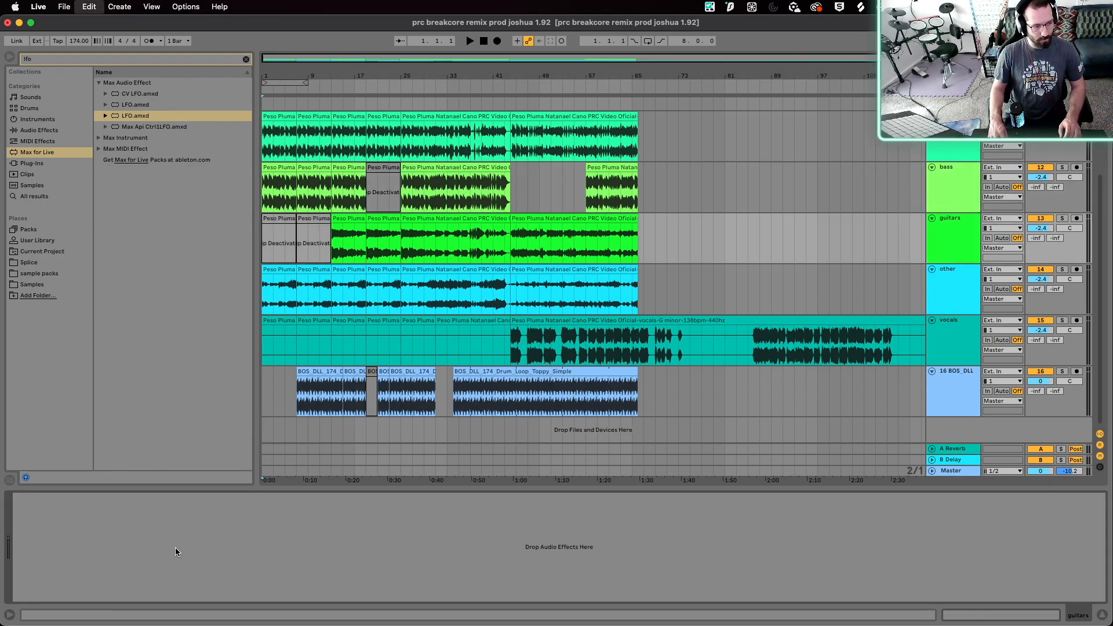
{"action": "left_click", "coordinate": [958, 284]}
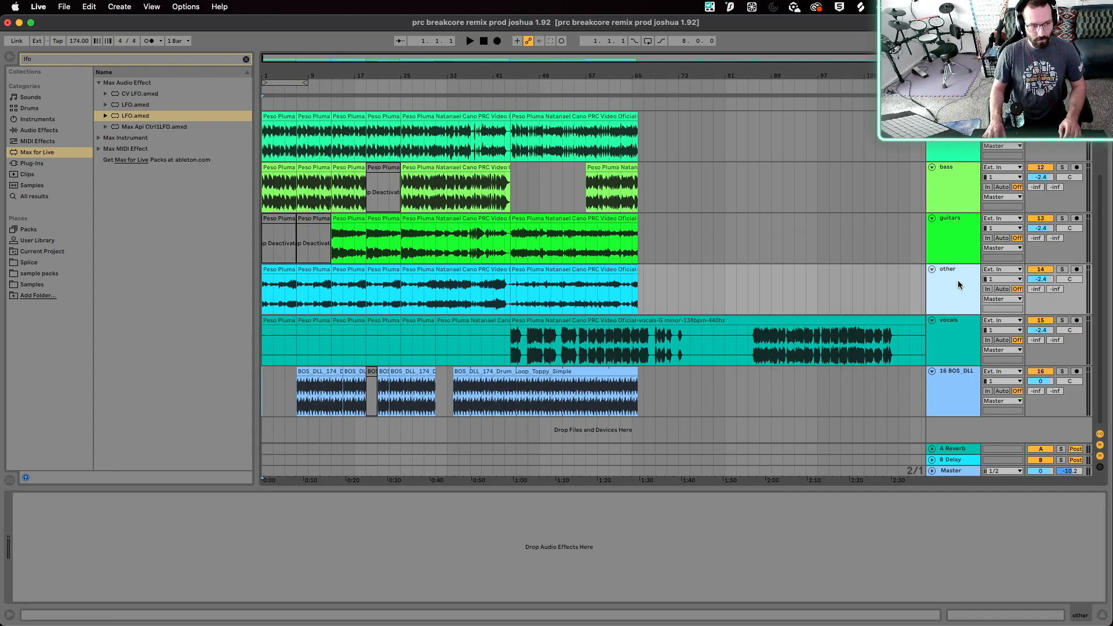
{"action": "left_click", "coordinate": [156, 552]}
{"action": "key", "text": "super+v"}
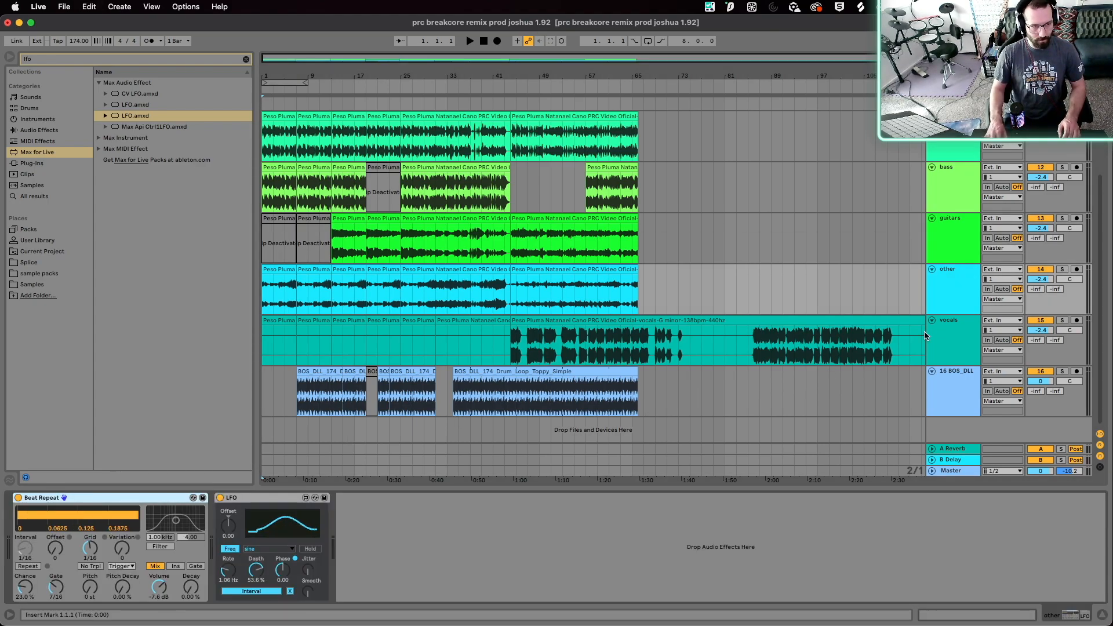
- Paste the copied Beat Repeat and LFO pair onto the vocals track and the BOS_DLL drum loop track
{"action": "left_click", "coordinate": [954, 323]}
{"action": "left_click", "coordinate": [236, 556]}
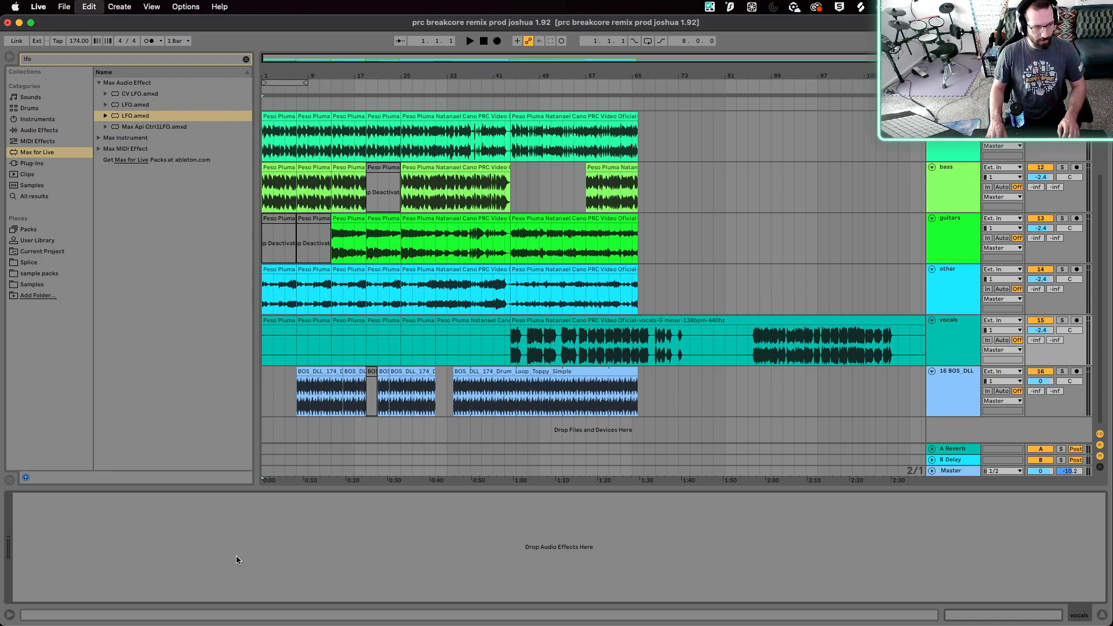
{"action": "key", "text": "super+v"}
{"action": "left_click", "coordinate": [942, 398]}
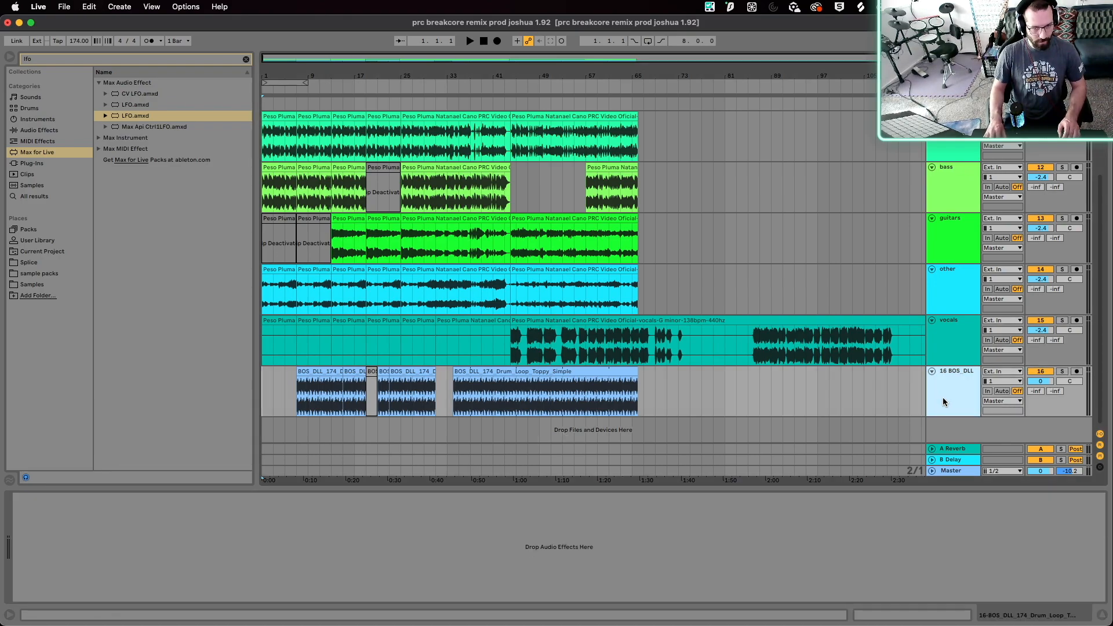
{"action": "left_click", "coordinate": [205, 557]}
{"action": "key", "text": "super+v"}
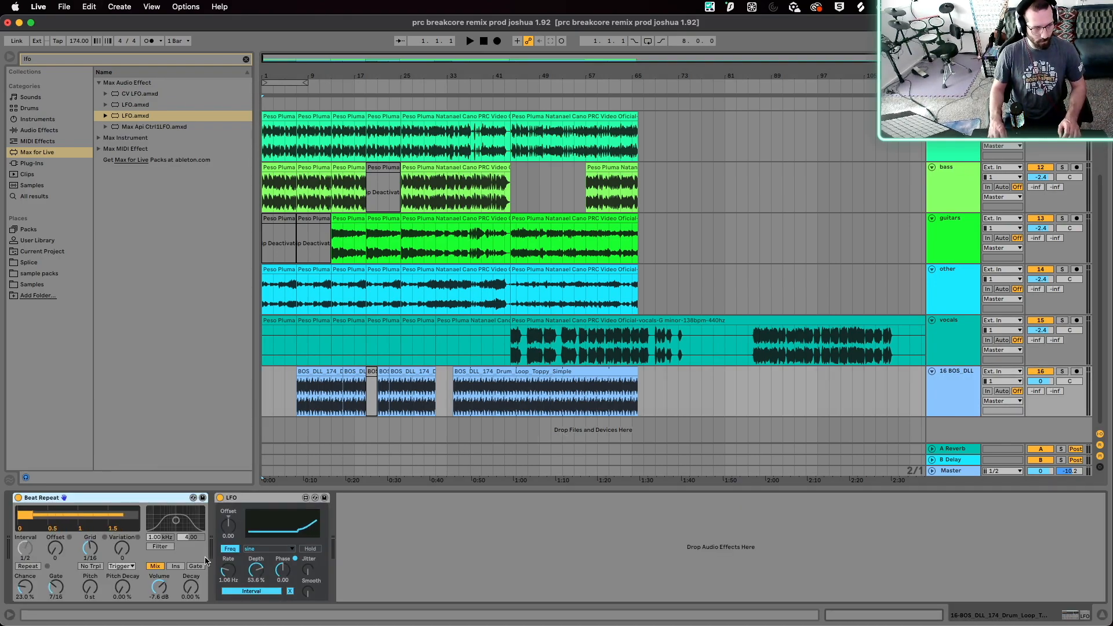
- On the bass track, set the LFO rate to about 0.56 Hz and Beat Repeat's chance to 18.3%
{"action": "left_click", "coordinate": [949, 144]}
{"action": "left_click", "coordinate": [938, 189]}
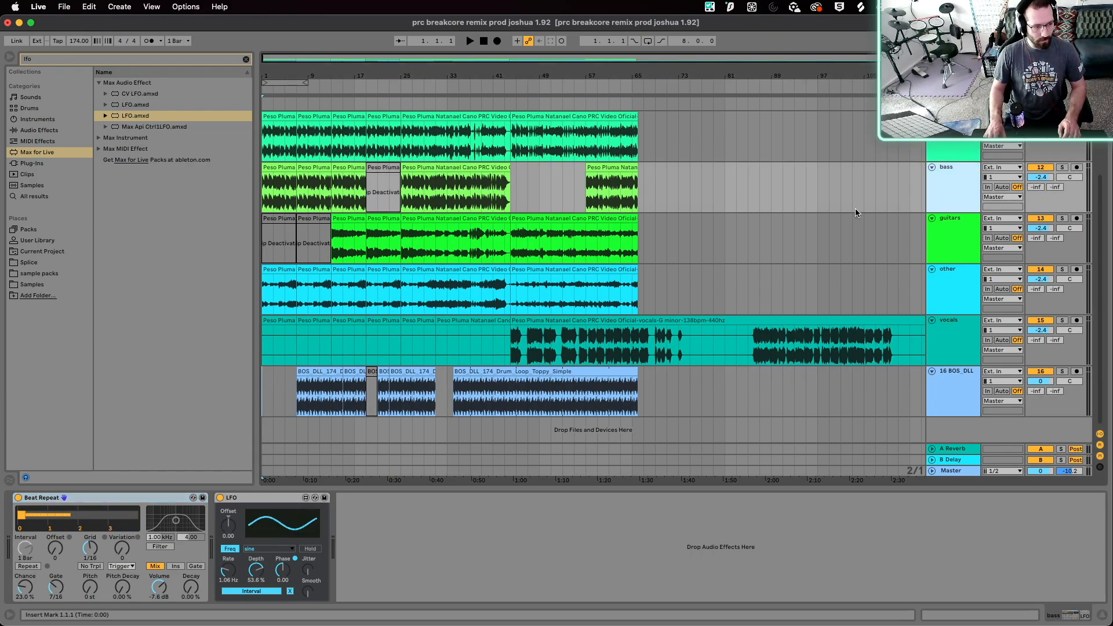
{"action": "left_click_drag", "start_coordinate": [226, 571], "coordinate": [226, 580]}
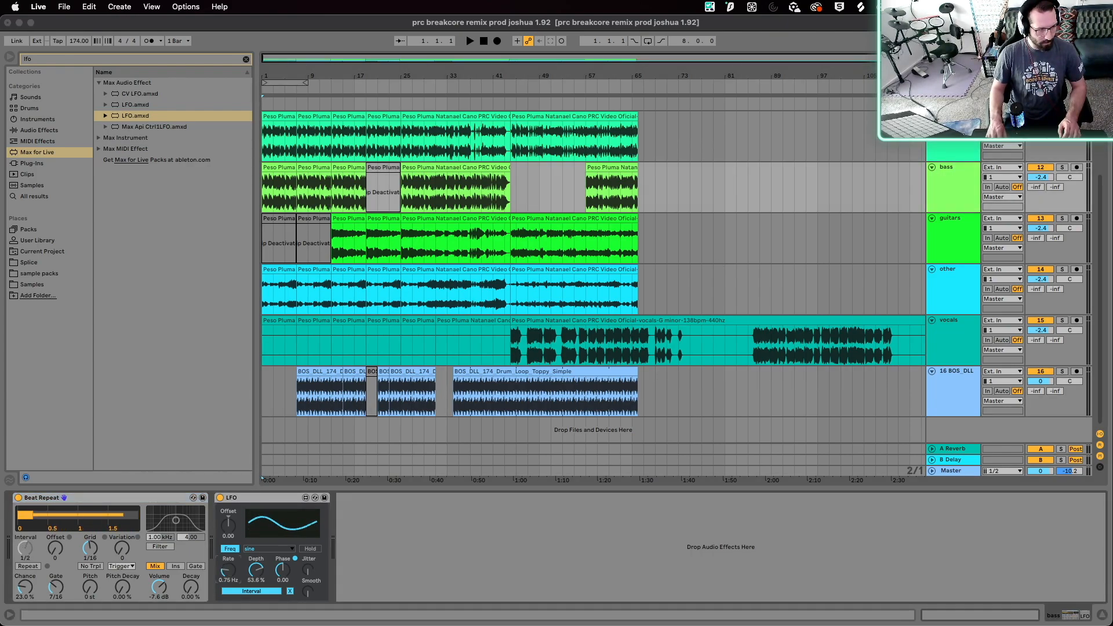
{"action": "left_click", "coordinate": [40, 590]}
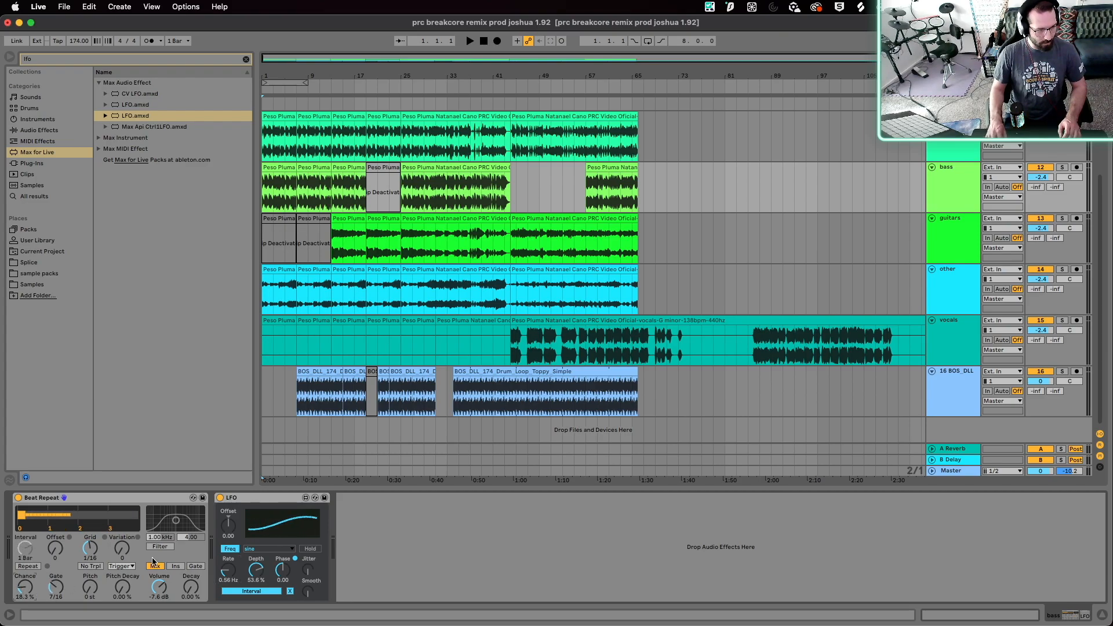
- On the guitars track, set the LFO rate to 1.67 Hz, its depth to about 59% and Beat Repeat's chance to 17.5%
{"action": "left_click", "coordinate": [954, 231]}
{"action": "left_click_drag", "start_coordinate": [228, 571], "coordinate": [257, 570]}
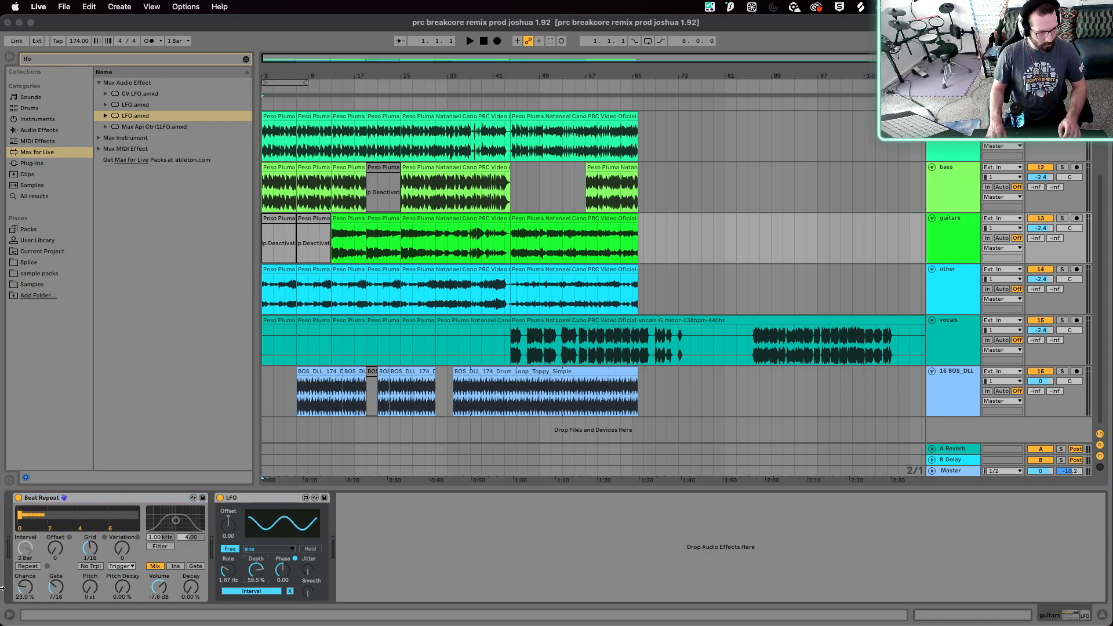
{"action": "left_click", "coordinate": [26, 588]}
{"action": "left_click_drag", "start_coordinate": [25, 589], "coordinate": [26, 584]}
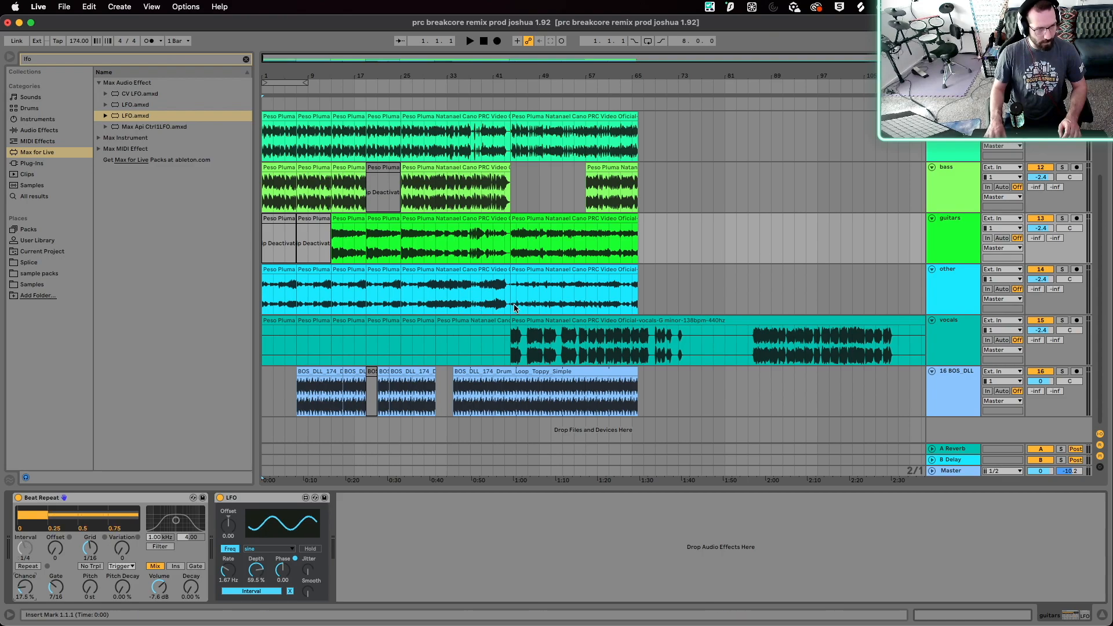
- On the other track, set the LFO rate to 0.68 Hz, its depth to 57.1% and Beat Repeat's chance to 31%
{"action": "left_click", "coordinate": [958, 278]}
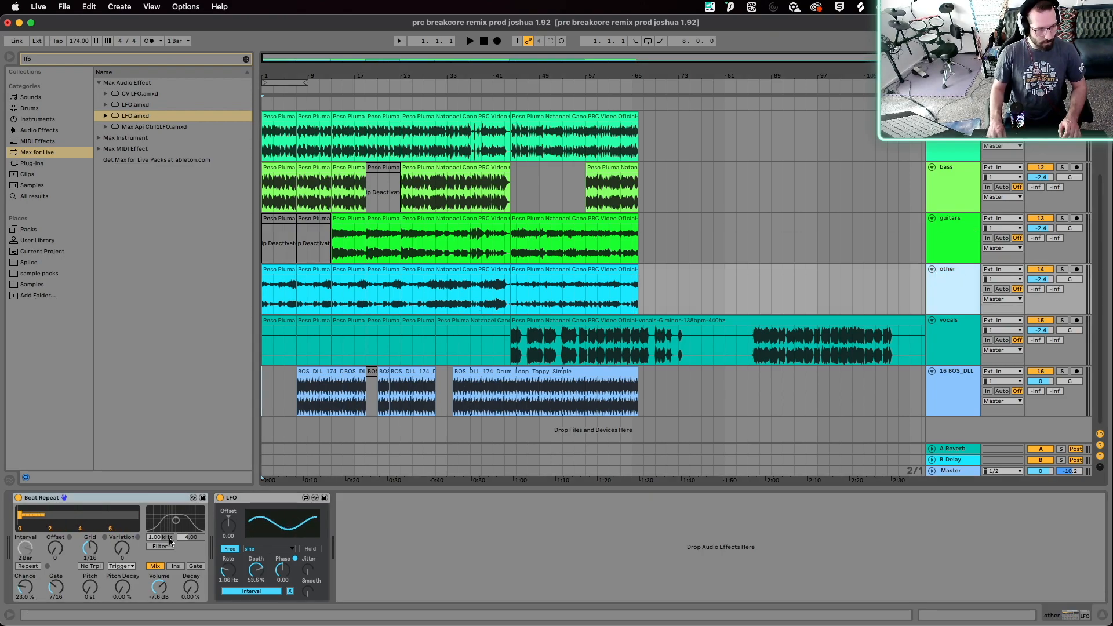
{"action": "left_click_drag", "start_coordinate": [228, 571], "coordinate": [229, 577]}
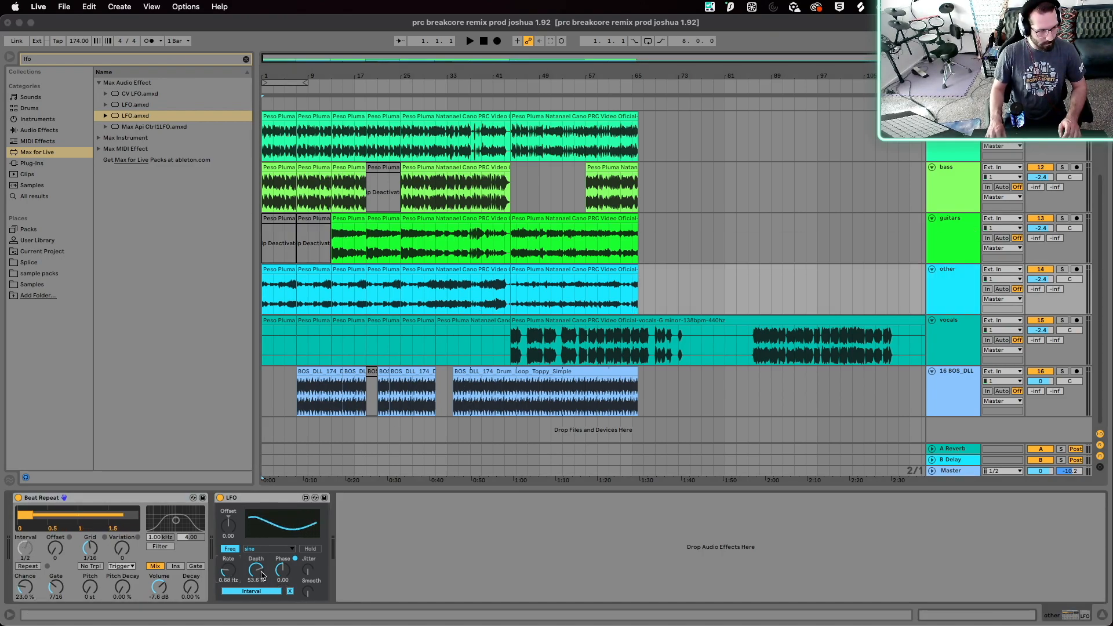
{"action": "left_click_drag", "start_coordinate": [256, 571], "coordinate": [256, 570]}
{"action": "left_click_drag", "start_coordinate": [25, 588], "coordinate": [25, 586]}
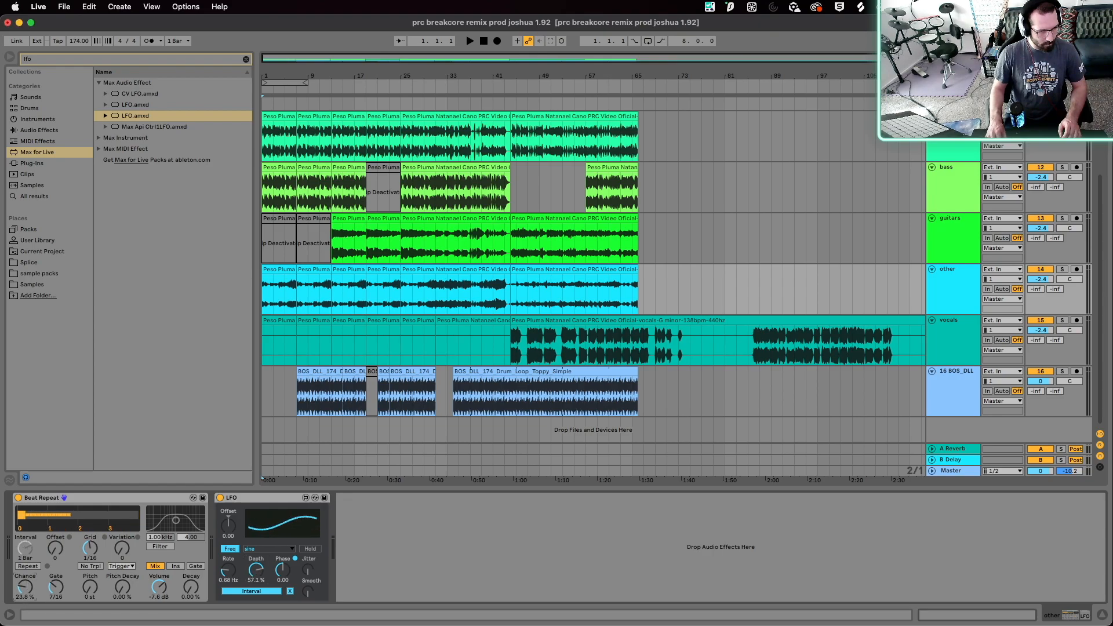
{"action": "left_click", "coordinate": [944, 296]}
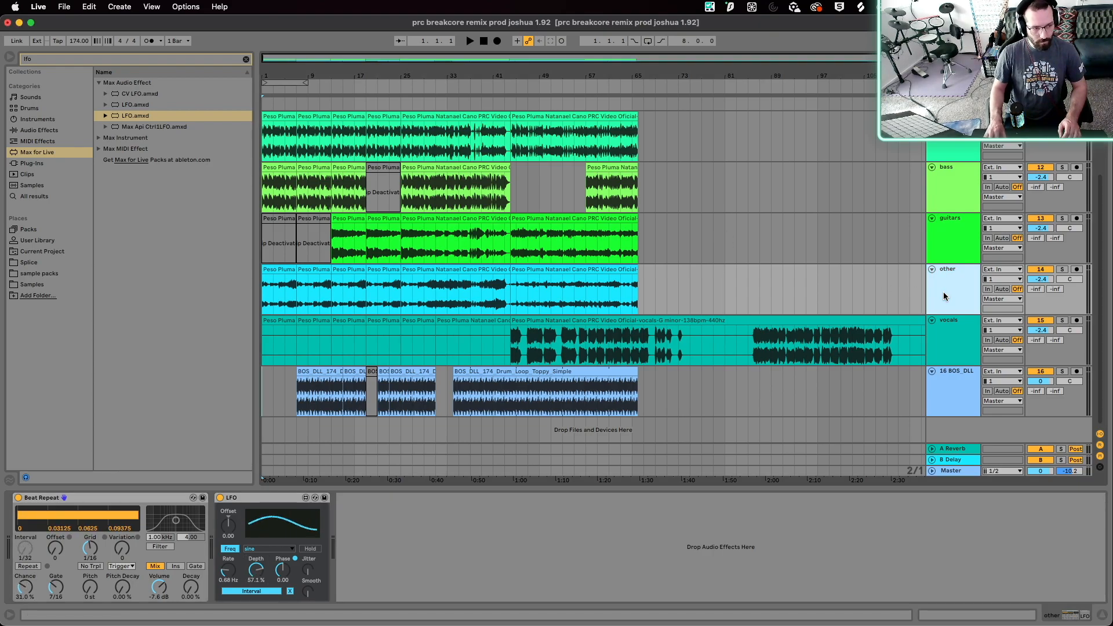
- On the vocals track, set the LFO rate to 0.90 Hz and Beat Repeat's chance to 31.7%
{"action": "left_click", "coordinate": [945, 244]}
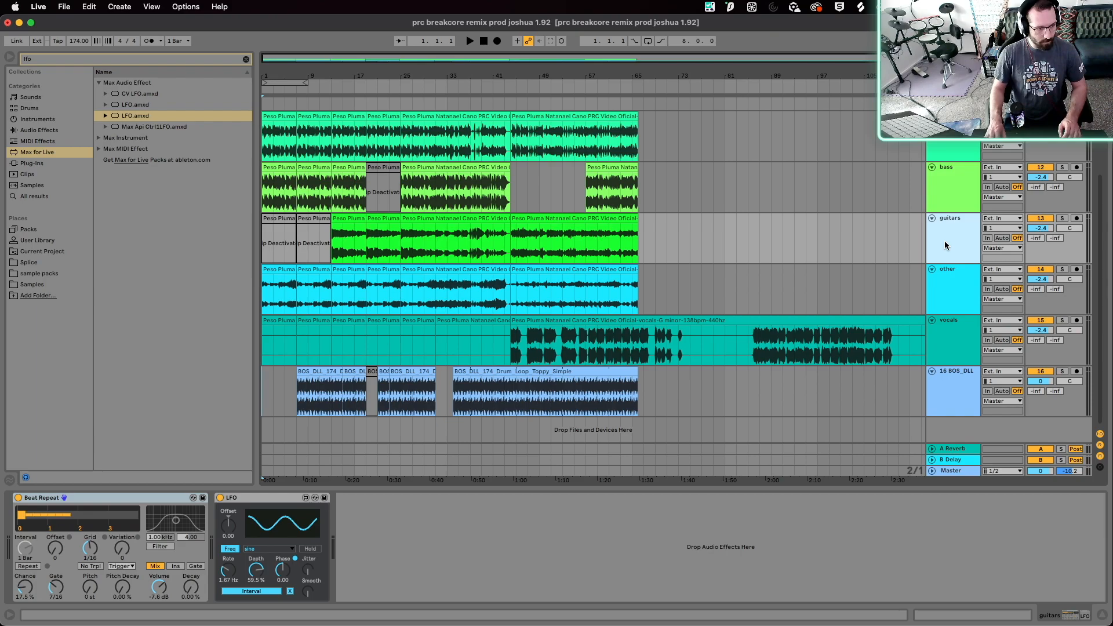
{"action": "left_click", "coordinate": [944, 187]}
{"action": "left_click", "coordinate": [946, 150]}
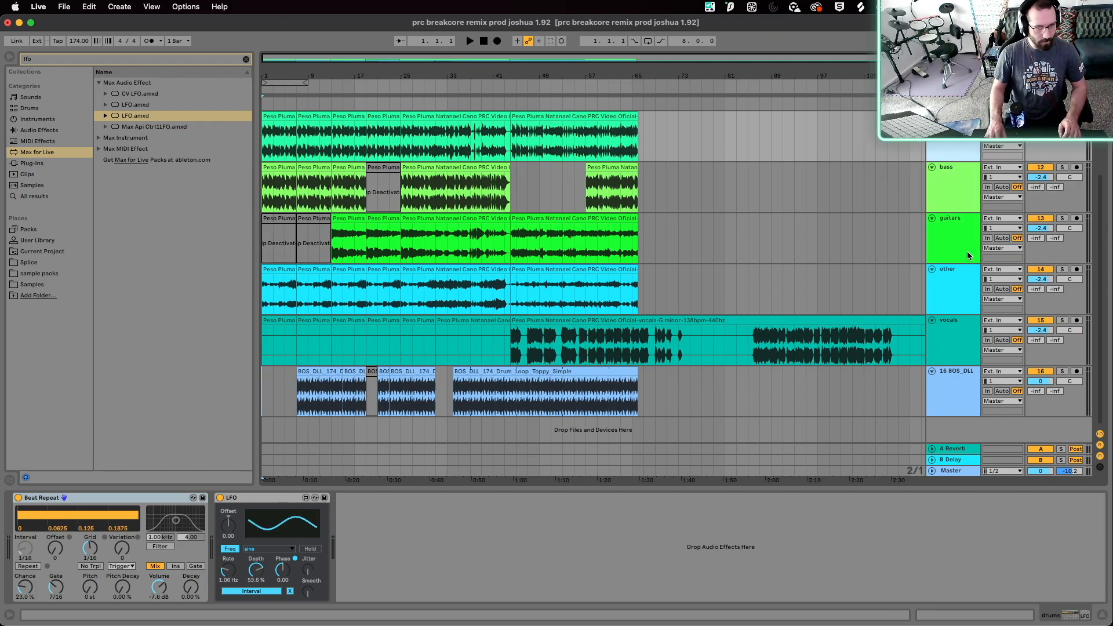
{"action": "left_click", "coordinate": [958, 300]}
{"action": "left_click", "coordinate": [962, 343]}
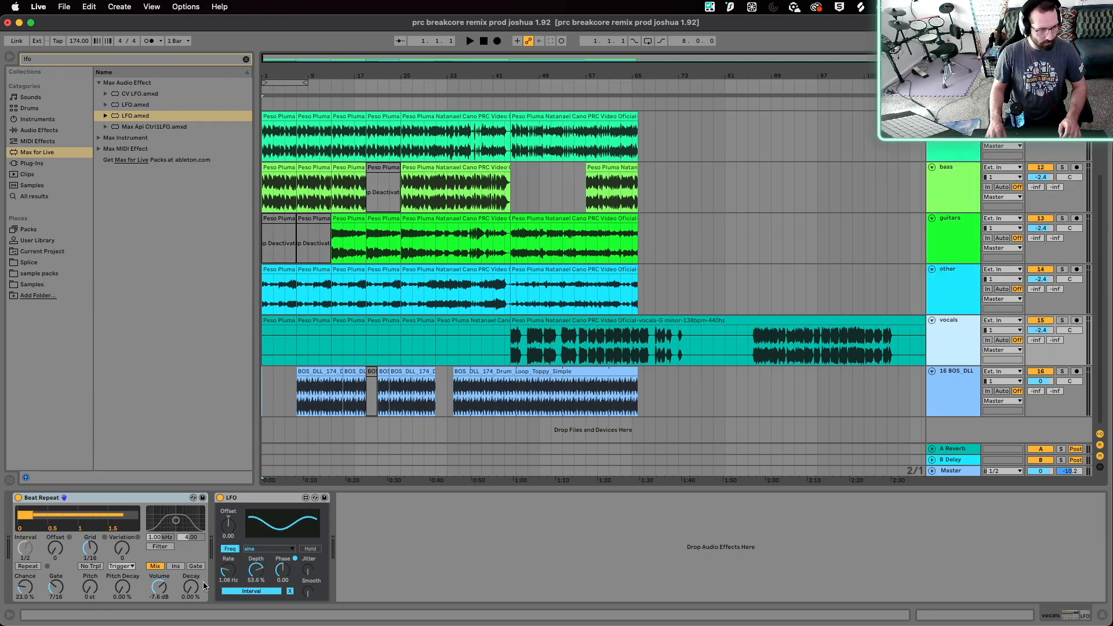
{"action": "left_click_drag", "start_coordinate": [228, 570], "coordinate": [229, 575]}
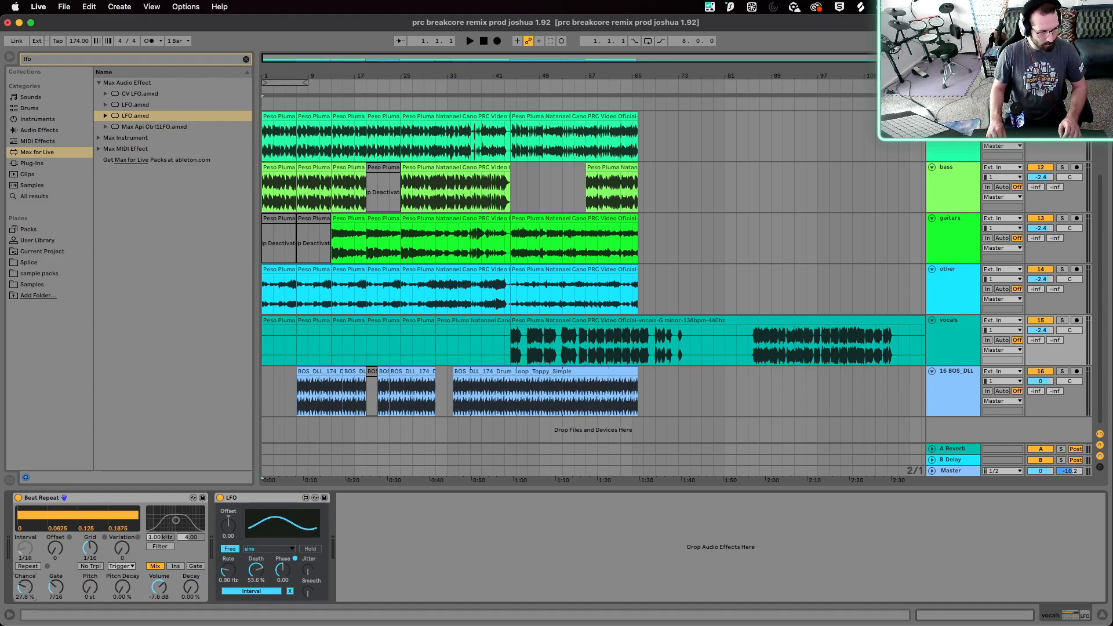
{"action": "left_click_drag", "start_coordinate": [27, 588], "coordinate": [27, 588]}
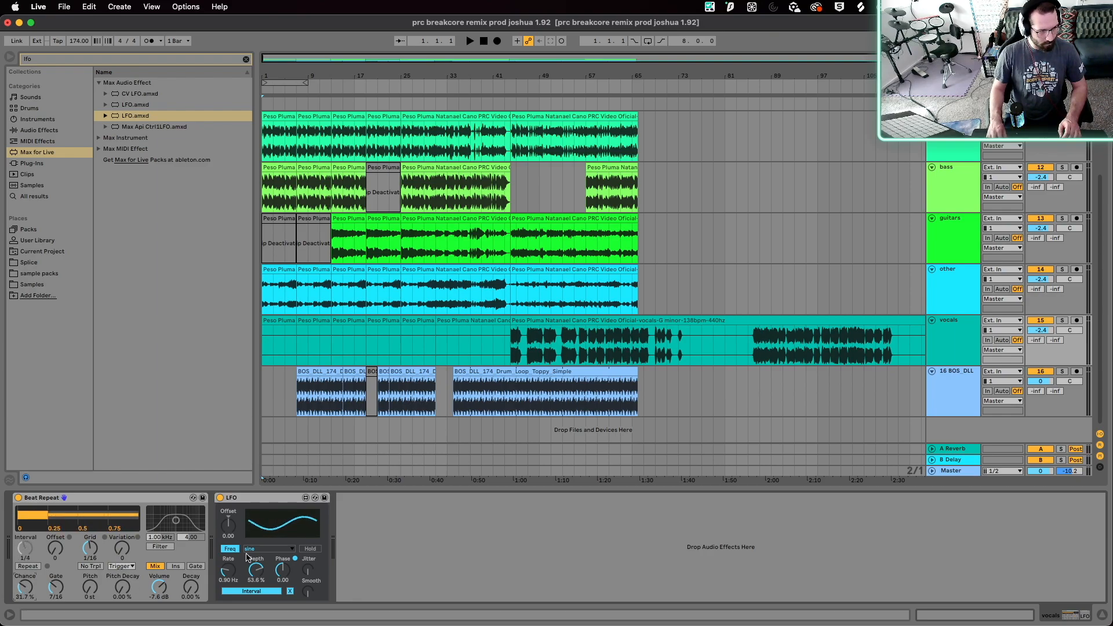
- On the BOS_DLL drum loop track, set the LFO rate to 0.82 Hz and Beat Repeat's chance to 20.6%
{"action": "left_click", "coordinate": [956, 395]}
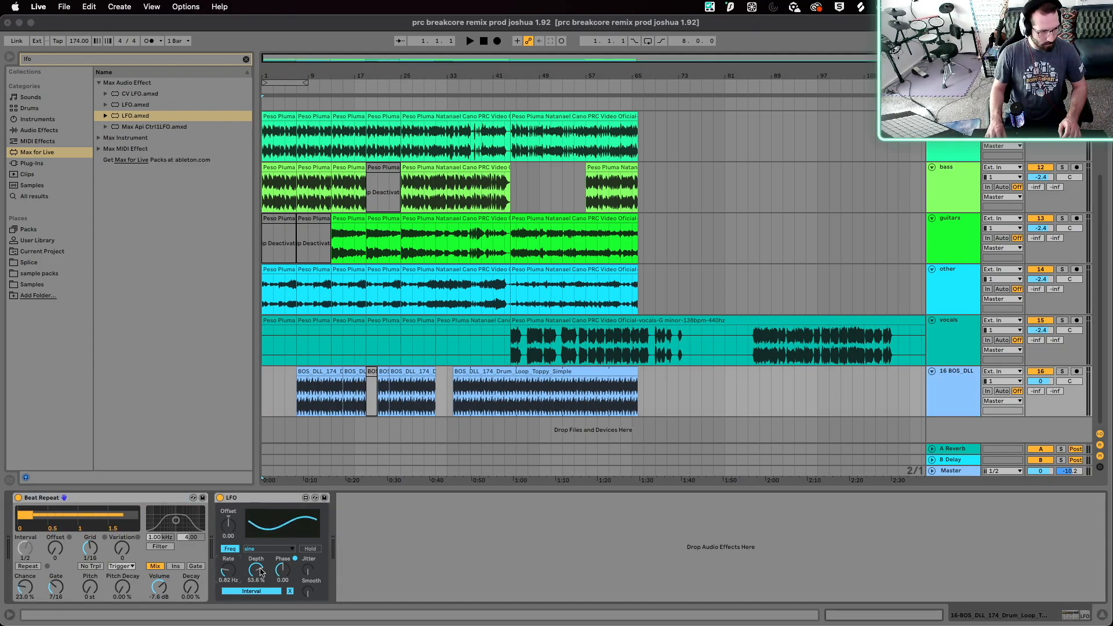
{"action": "left_click", "coordinate": [24, 590]}
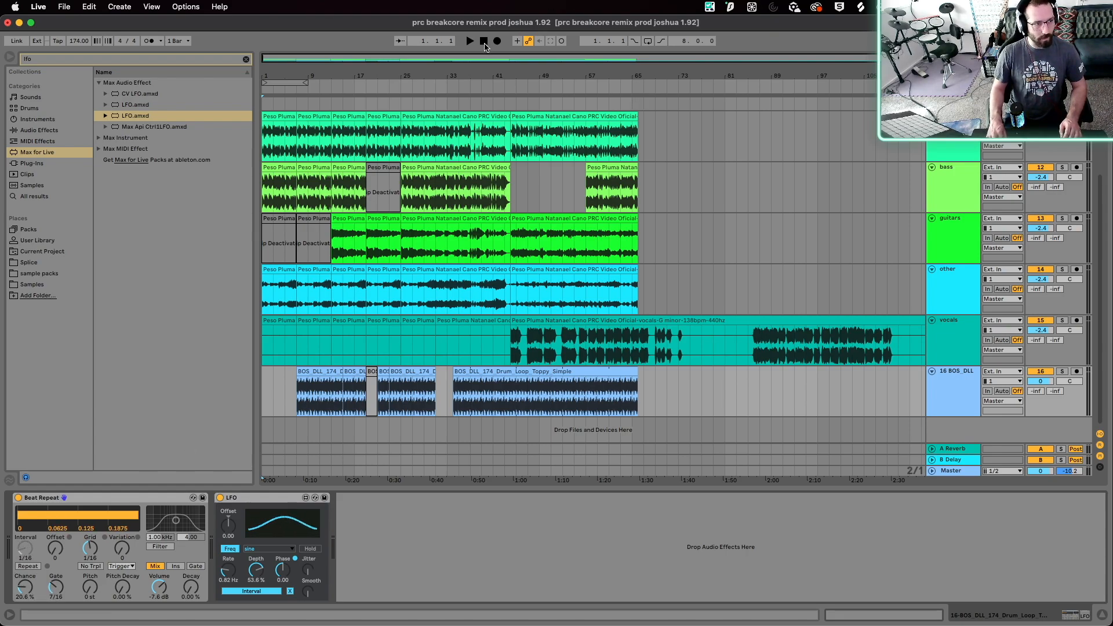
- During playback, lower the track volumes: guitars to -4.3 dB, other to -2.8 dB and BOS_DLL to -0.3 dB
{"action": "key", "text": "space"}
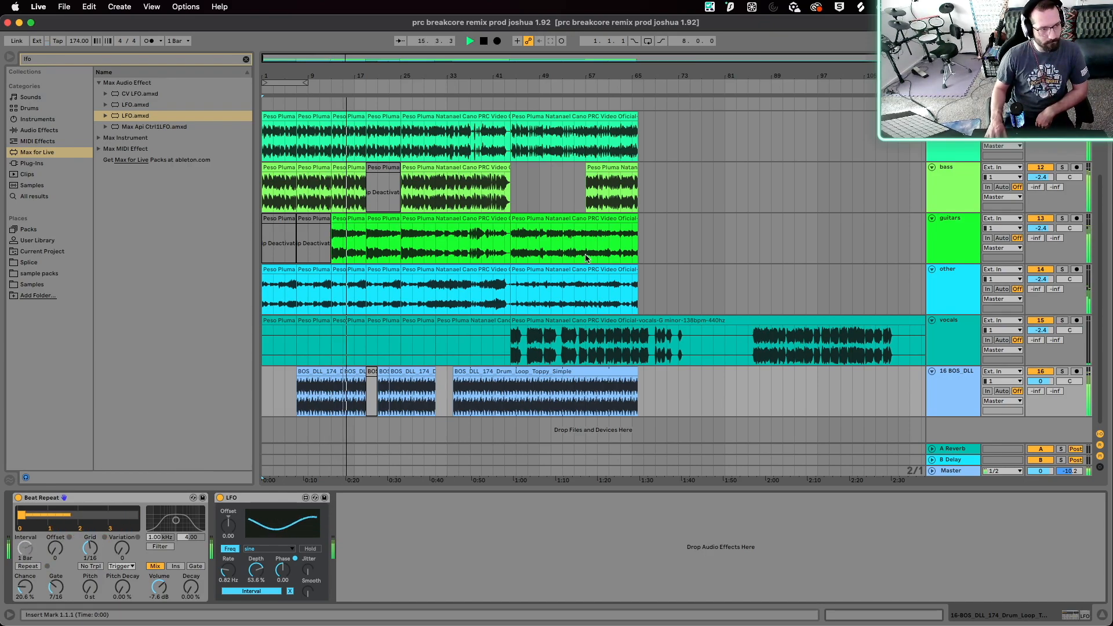
{"action": "left_click_drag", "start_coordinate": [1041, 228], "coordinate": [1041, 239]}
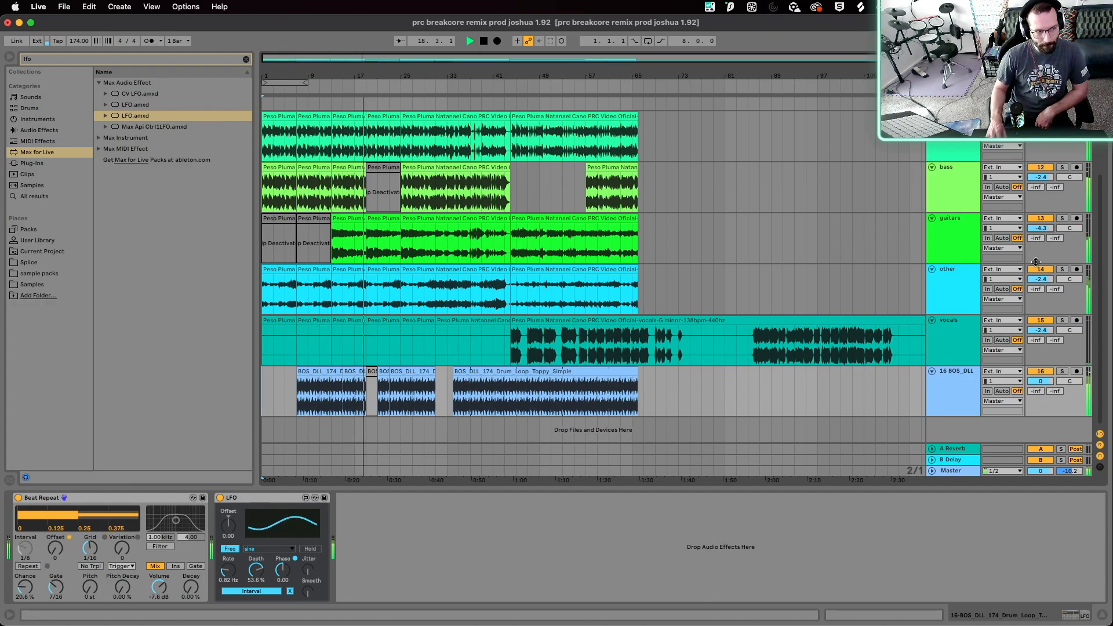
{"action": "left_click_drag", "start_coordinate": [1037, 278], "coordinate": [1037, 281]}
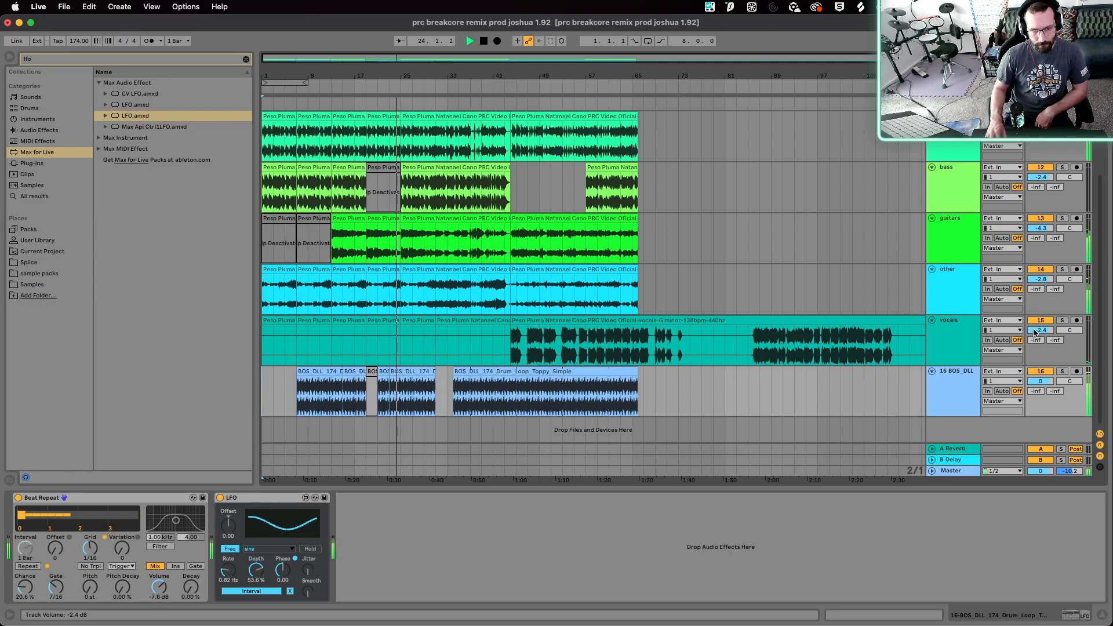
{"action": "scroll", "coordinate": [1037, 381], "scroll_direction": "down", "scroll_amount": 3}
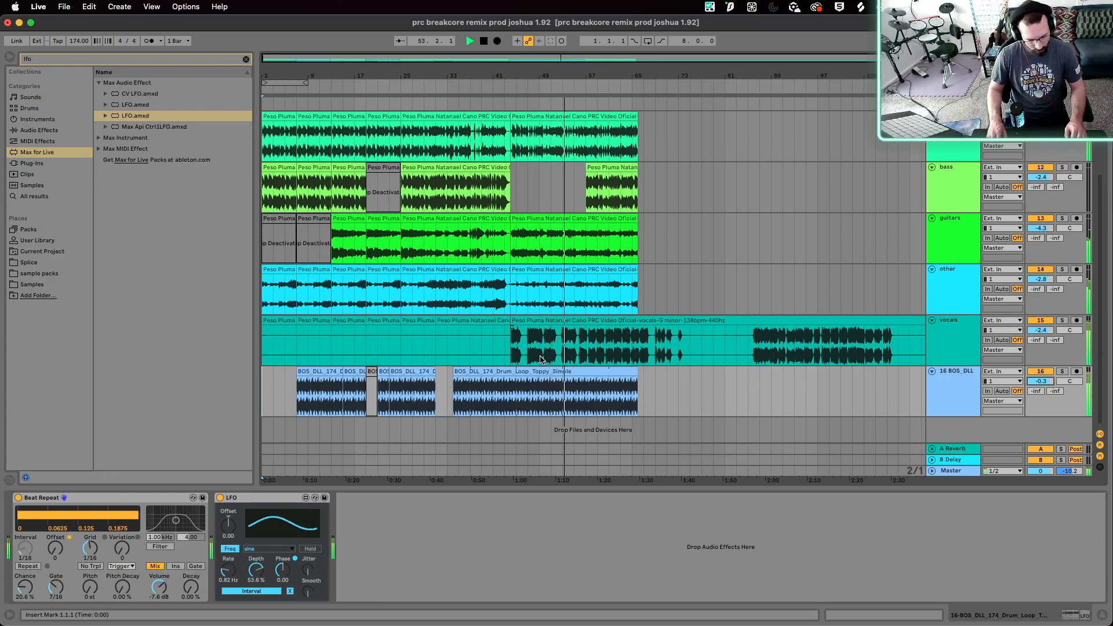
- Split the last BOS_DLL drum loop clip at bar 62 and trim the second piece's start to 64.3.1, leaving a gap
{"action": "scroll", "coordinate": [602, 387], "scroll_direction": "up", "scroll_amount": 4}
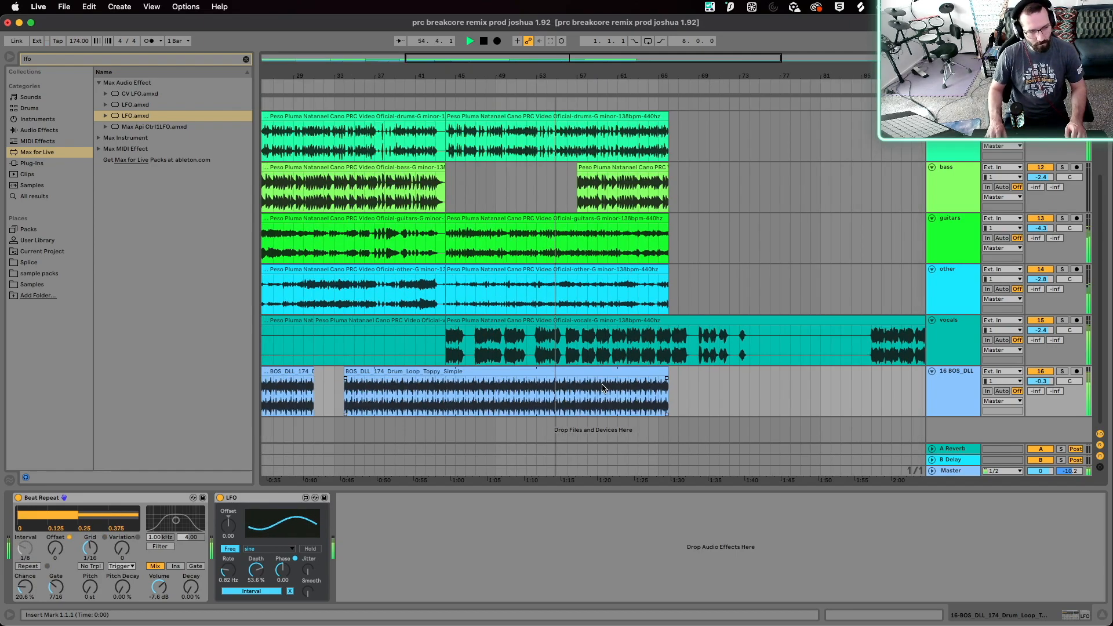
{"action": "left_click", "coordinate": [569, 393]}
{"action": "scroll", "coordinate": [569, 393], "scroll_direction": "up", "scroll_amount": 2}
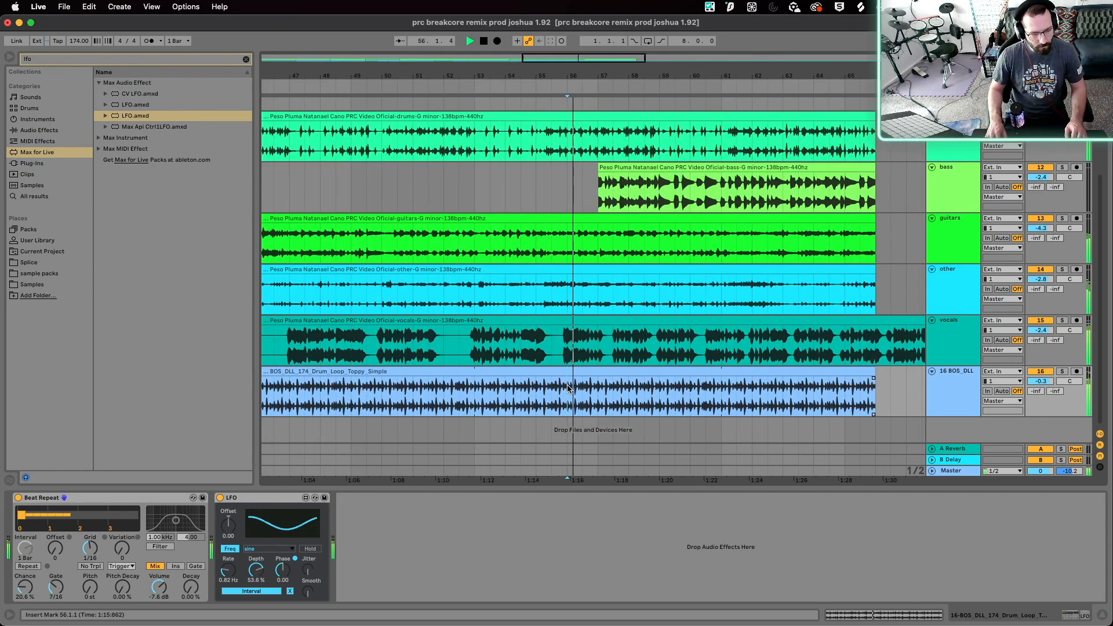
{"action": "scroll", "coordinate": [566, 389], "scroll_direction": "up", "scroll_amount": 3}
{"action": "scroll", "coordinate": [564, 387], "scroll_direction": "up", "scroll_amount": 3}
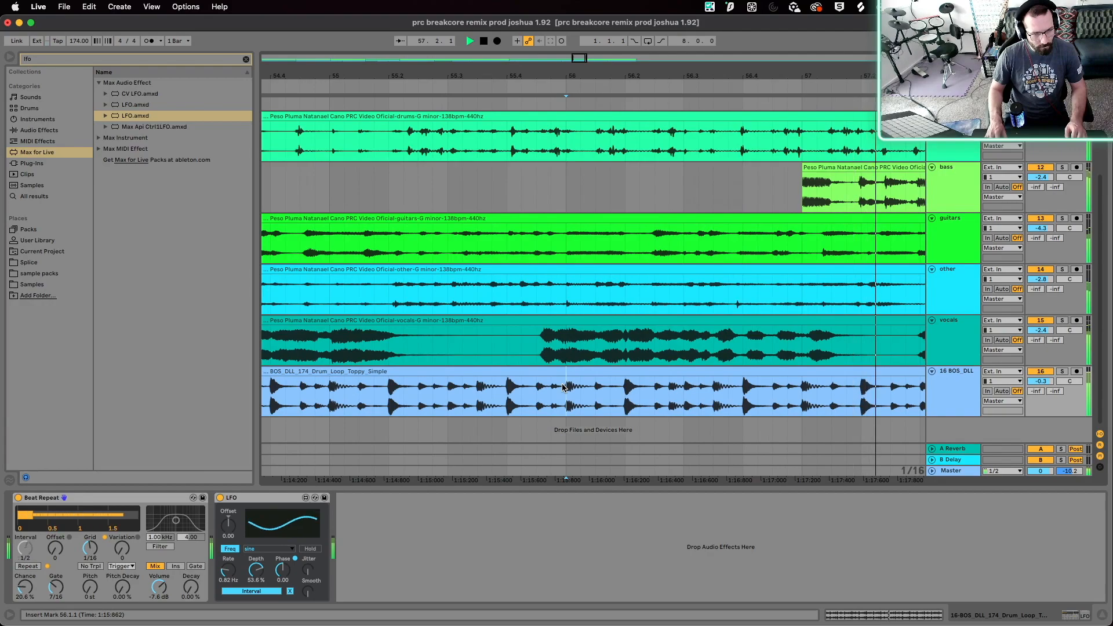
{"action": "left_click", "coordinate": [525, 396]}
{"action": "left_click", "coordinate": [533, 397]}
{"action": "scroll", "coordinate": [632, 387], "scroll_direction": "down", "scroll_amount": 5}
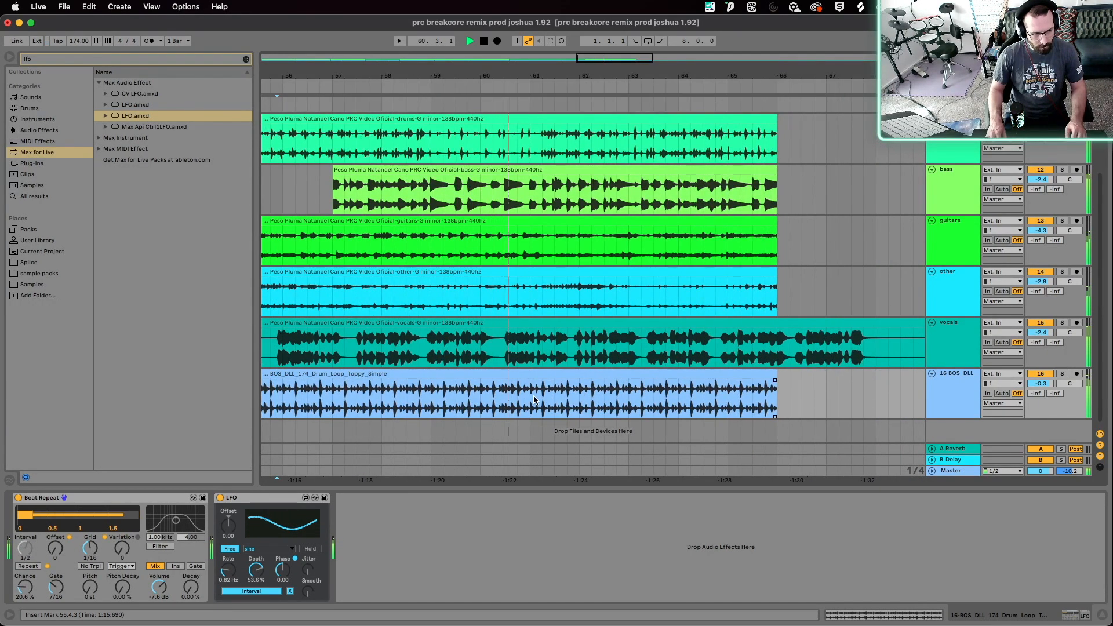
{"action": "left_click", "coordinate": [579, 392]}
{"action": "key", "text": "super+e"}
{"action": "left_click_drag", "start_coordinate": [581, 374], "coordinate": [703, 373]}
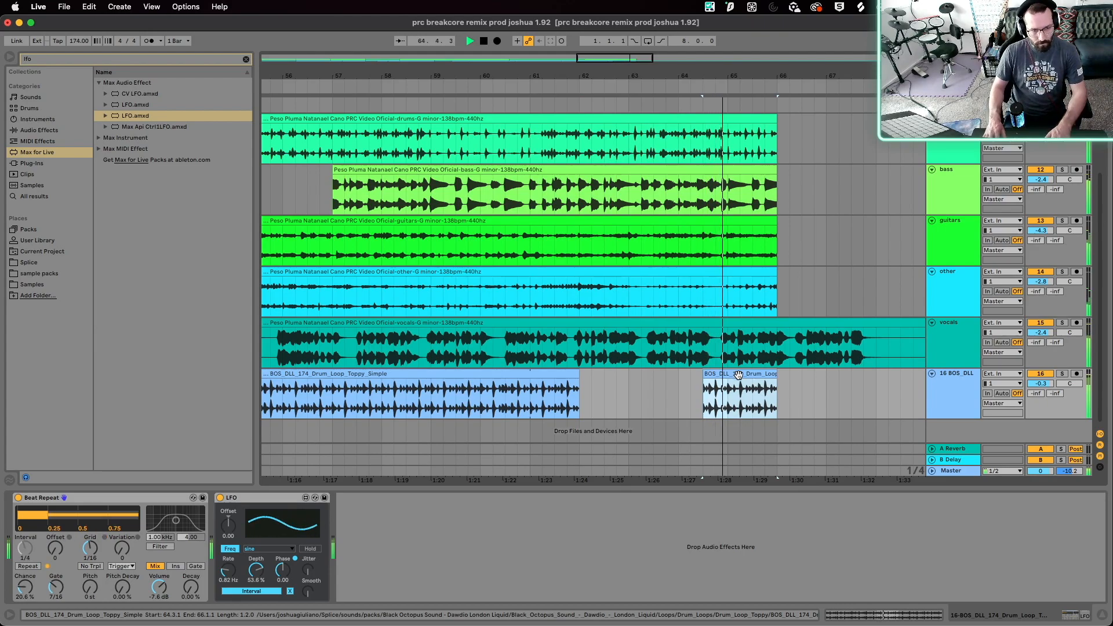
- Extend the end of the short final BOS_DLL drum loop piece to about bar 68
{"action": "key", "text": "minus"}
{"action": "left_click_drag", "start_coordinate": [763, 377], "coordinate": [790, 375]}
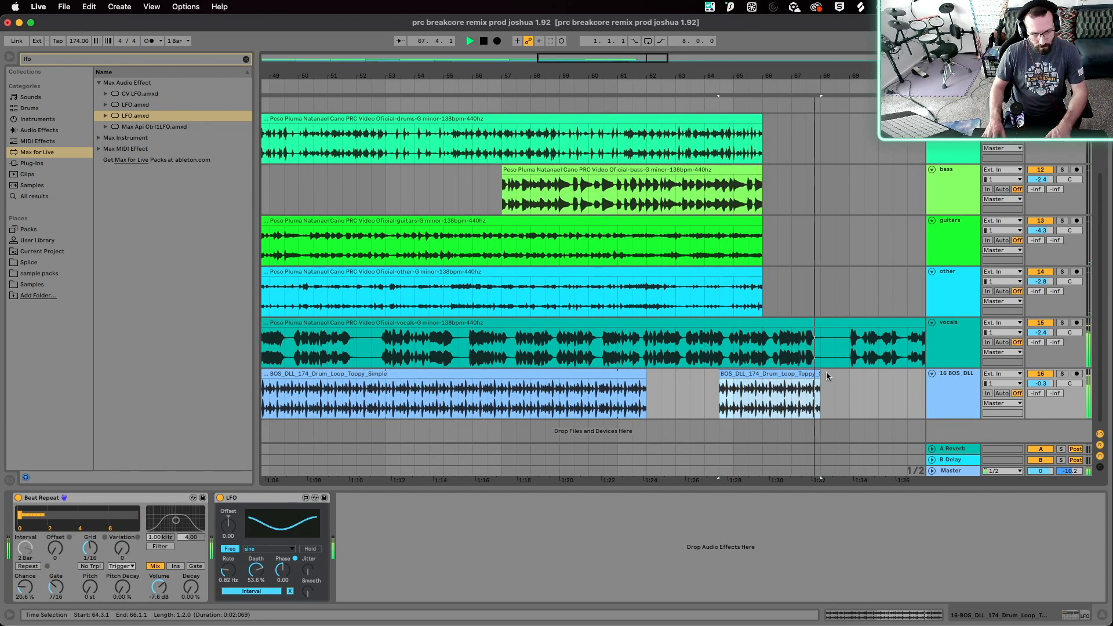
{"action": "key", "text": "minus"}
{"action": "key", "text": "minus"}
{"action": "key", "text": "minus"}
- Stop playback, return the song position to the start of the arrangement and save the set
{"action": "left_click", "coordinate": [603, 287]}
{"action": "key", "text": "space"}
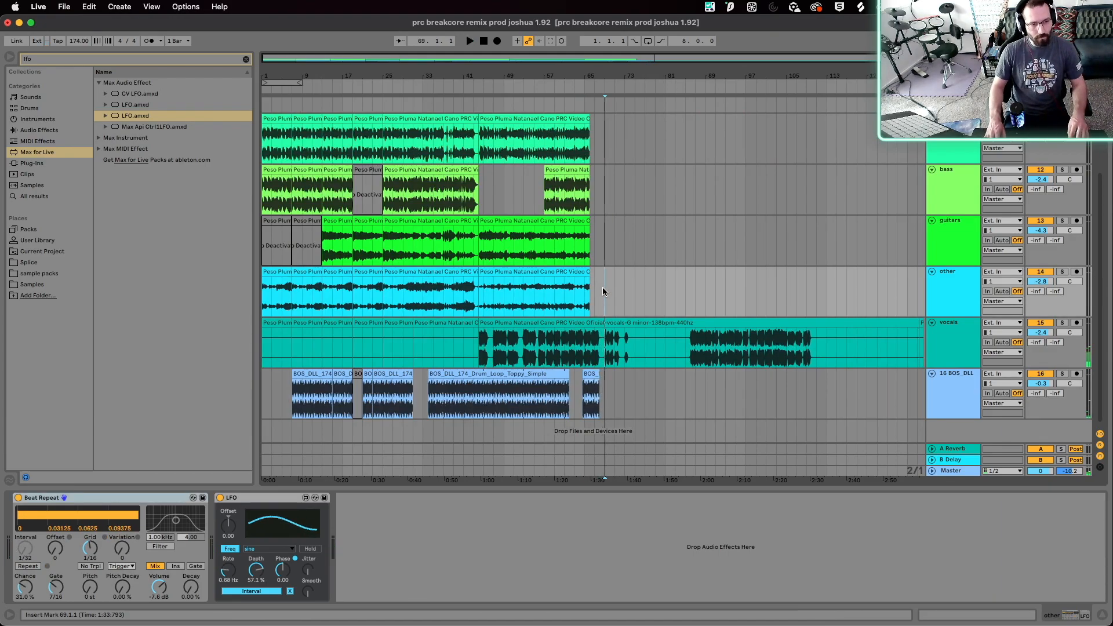
{"action": "key", "text": "plus"}
{"action": "key", "text": "plus"}
{"action": "scroll", "coordinate": [638, 296], "scroll_direction": "left", "scroll_amount": 10}
{"action": "scroll", "coordinate": [649, 298], "scroll_direction": "right", "scroll_amount": 9}
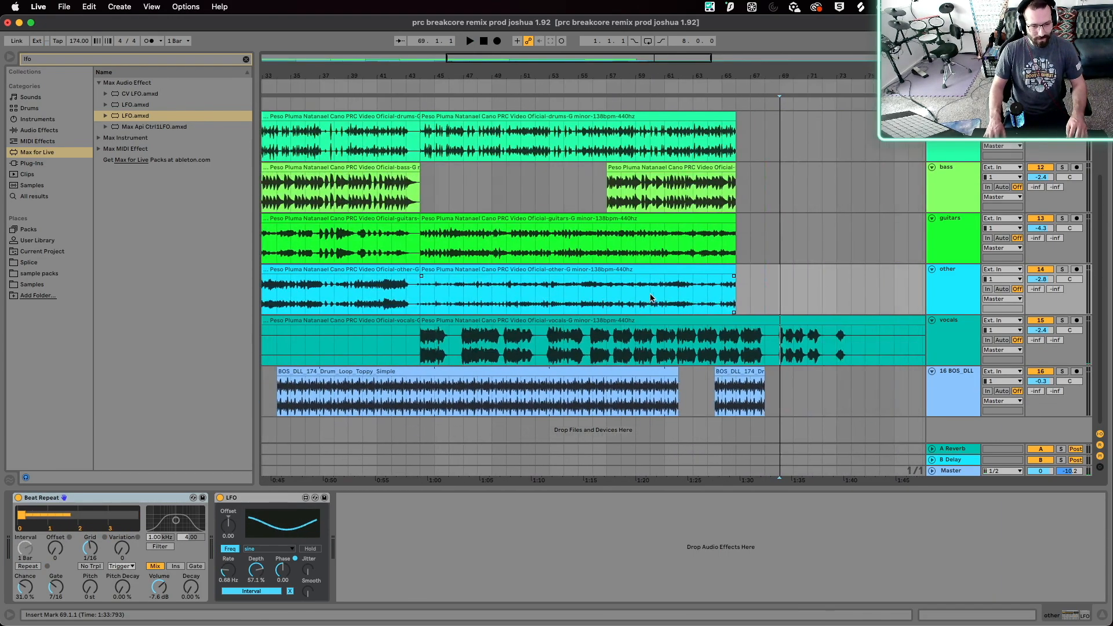
{"action": "key", "text": "minus"}
{"action": "key", "text": "minus"}
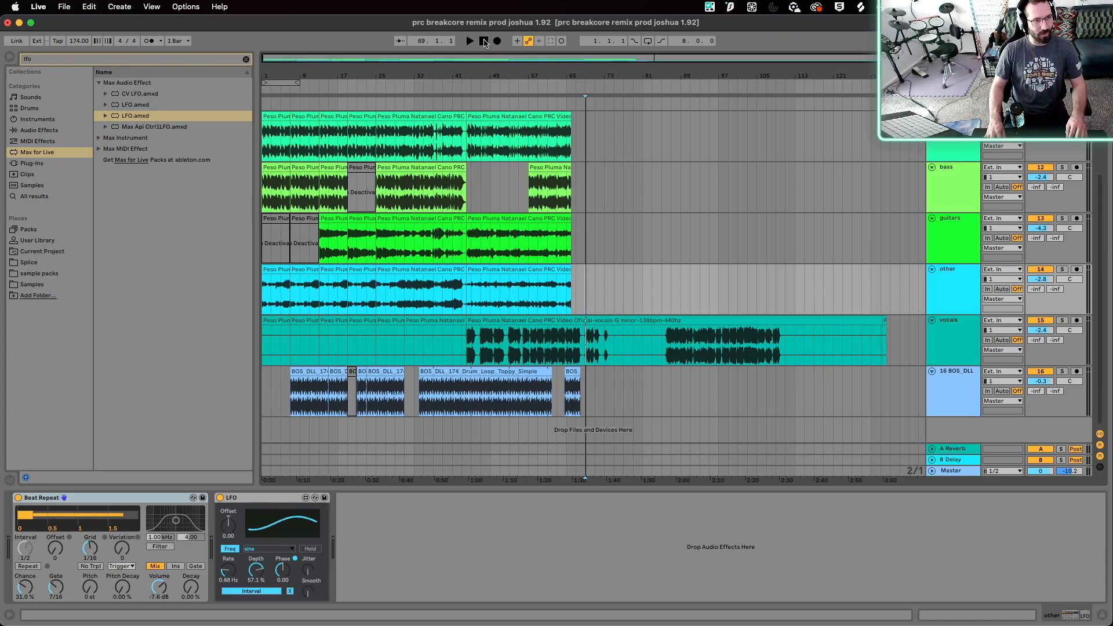
{"action": "left_click", "coordinate": [484, 42]}
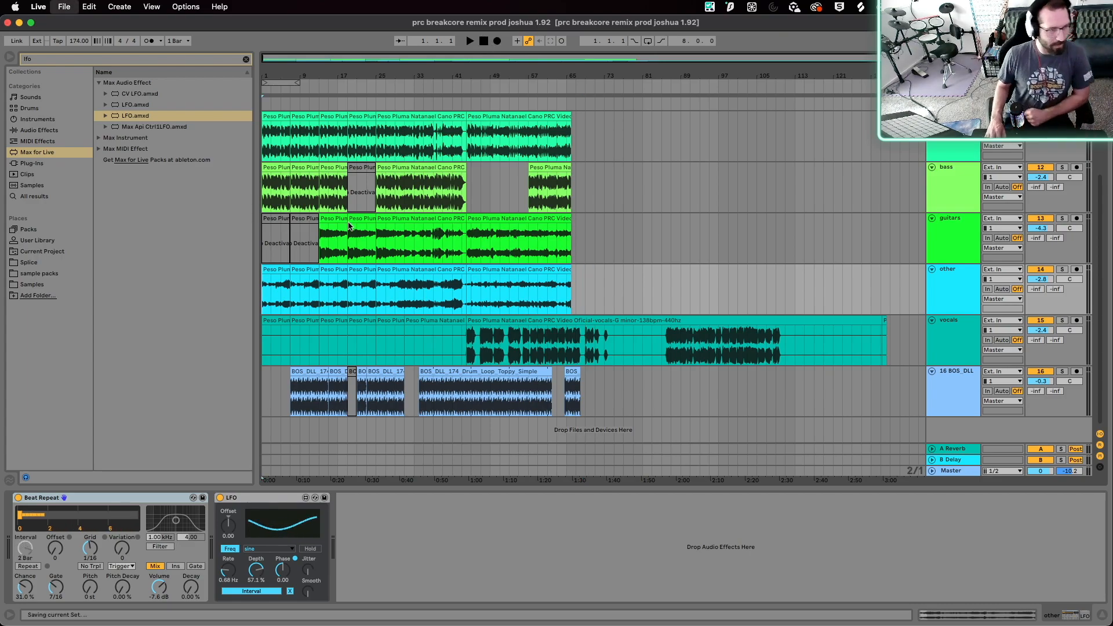